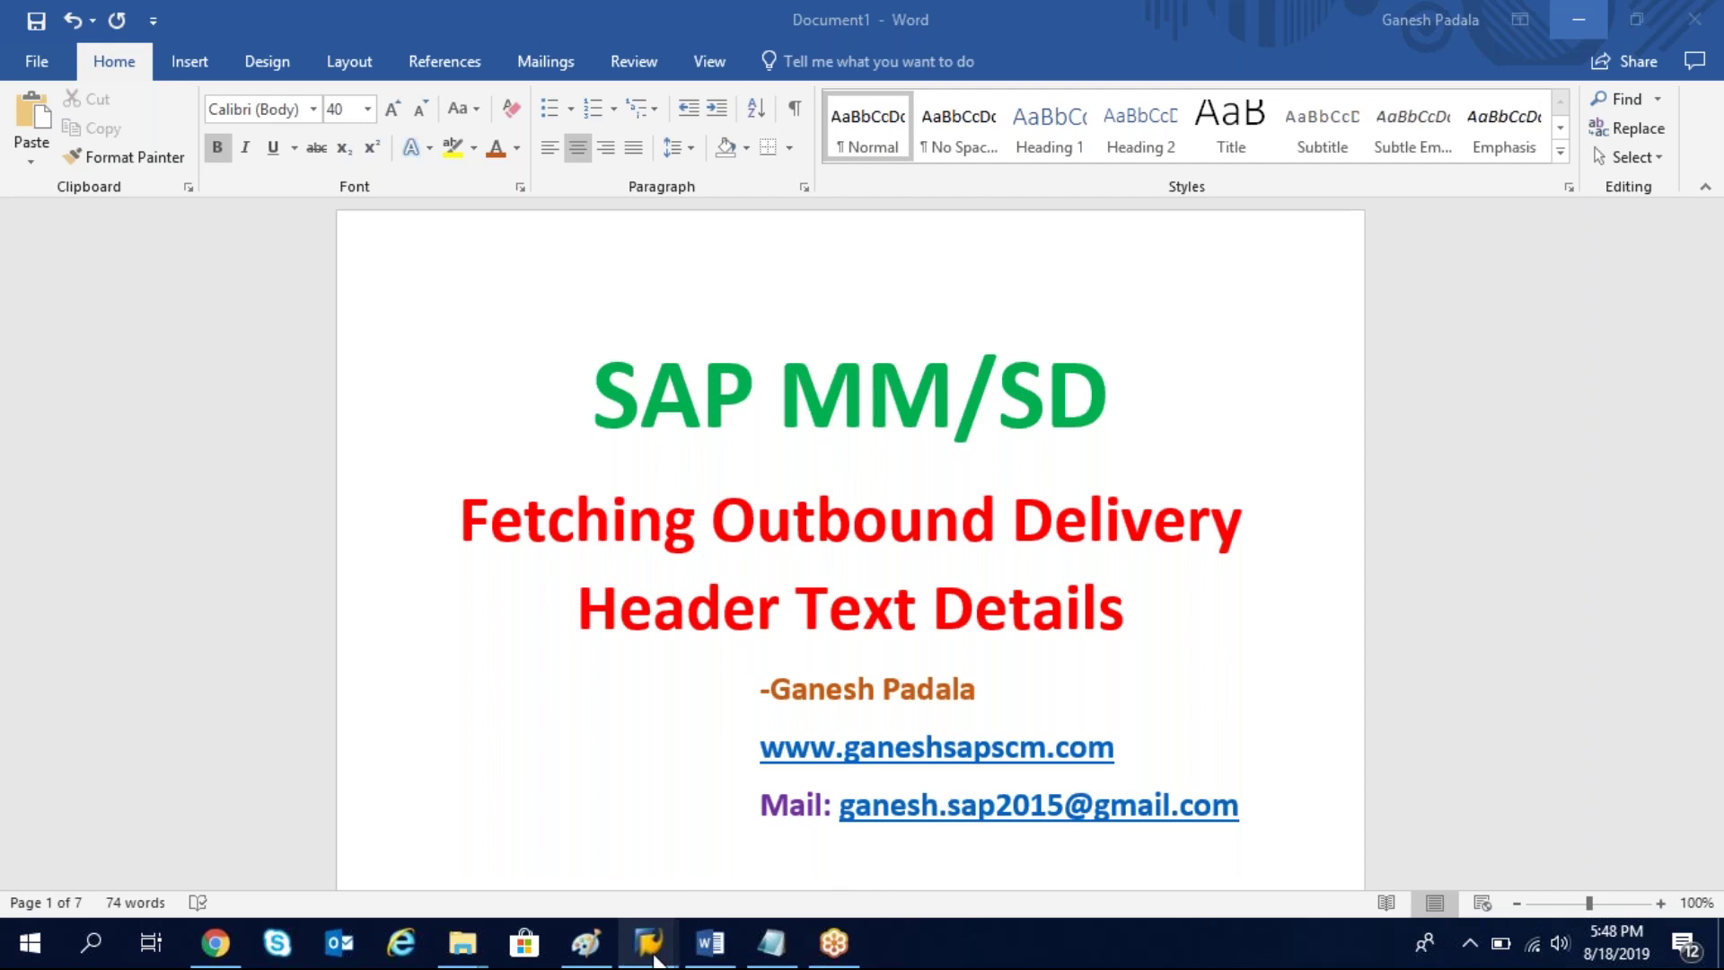
Step: Bring the delivery 80017171 window forward and reload its overview
{"action": "mouse_move", "coordinate": [660, 959]}
{"action": "mouse_move", "coordinate": [802, 808]}
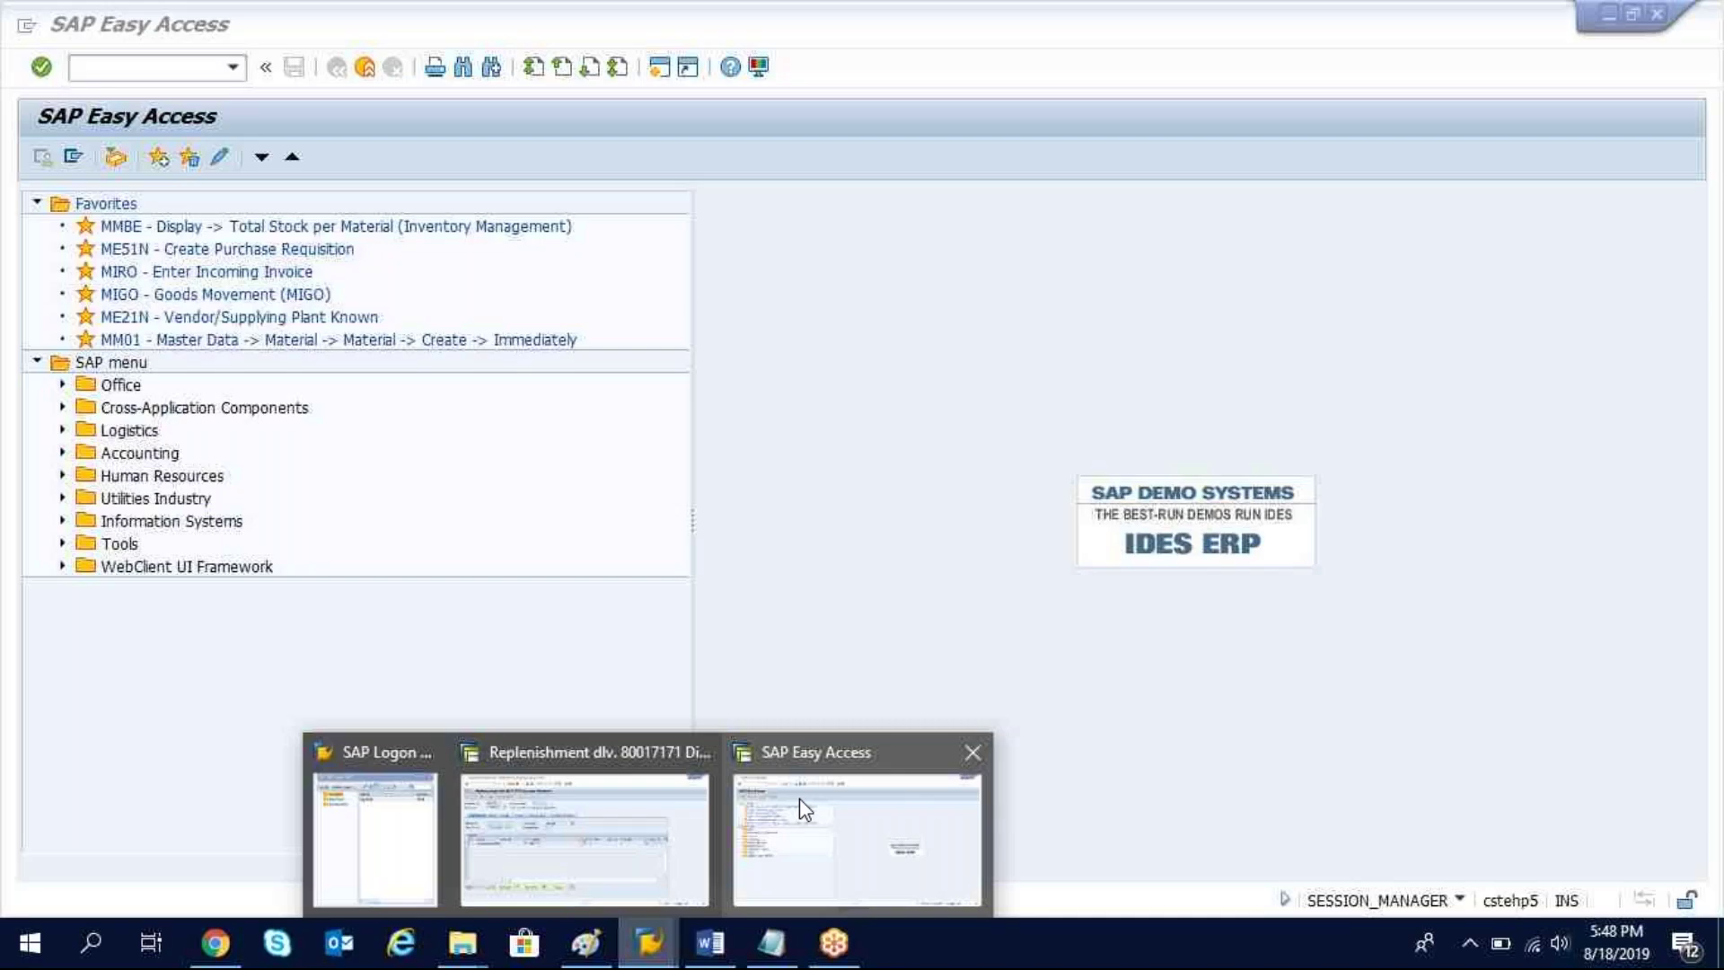
{"action": "left_click", "coordinate": [644, 815]}
{"action": "left_click", "coordinate": [336, 69]}
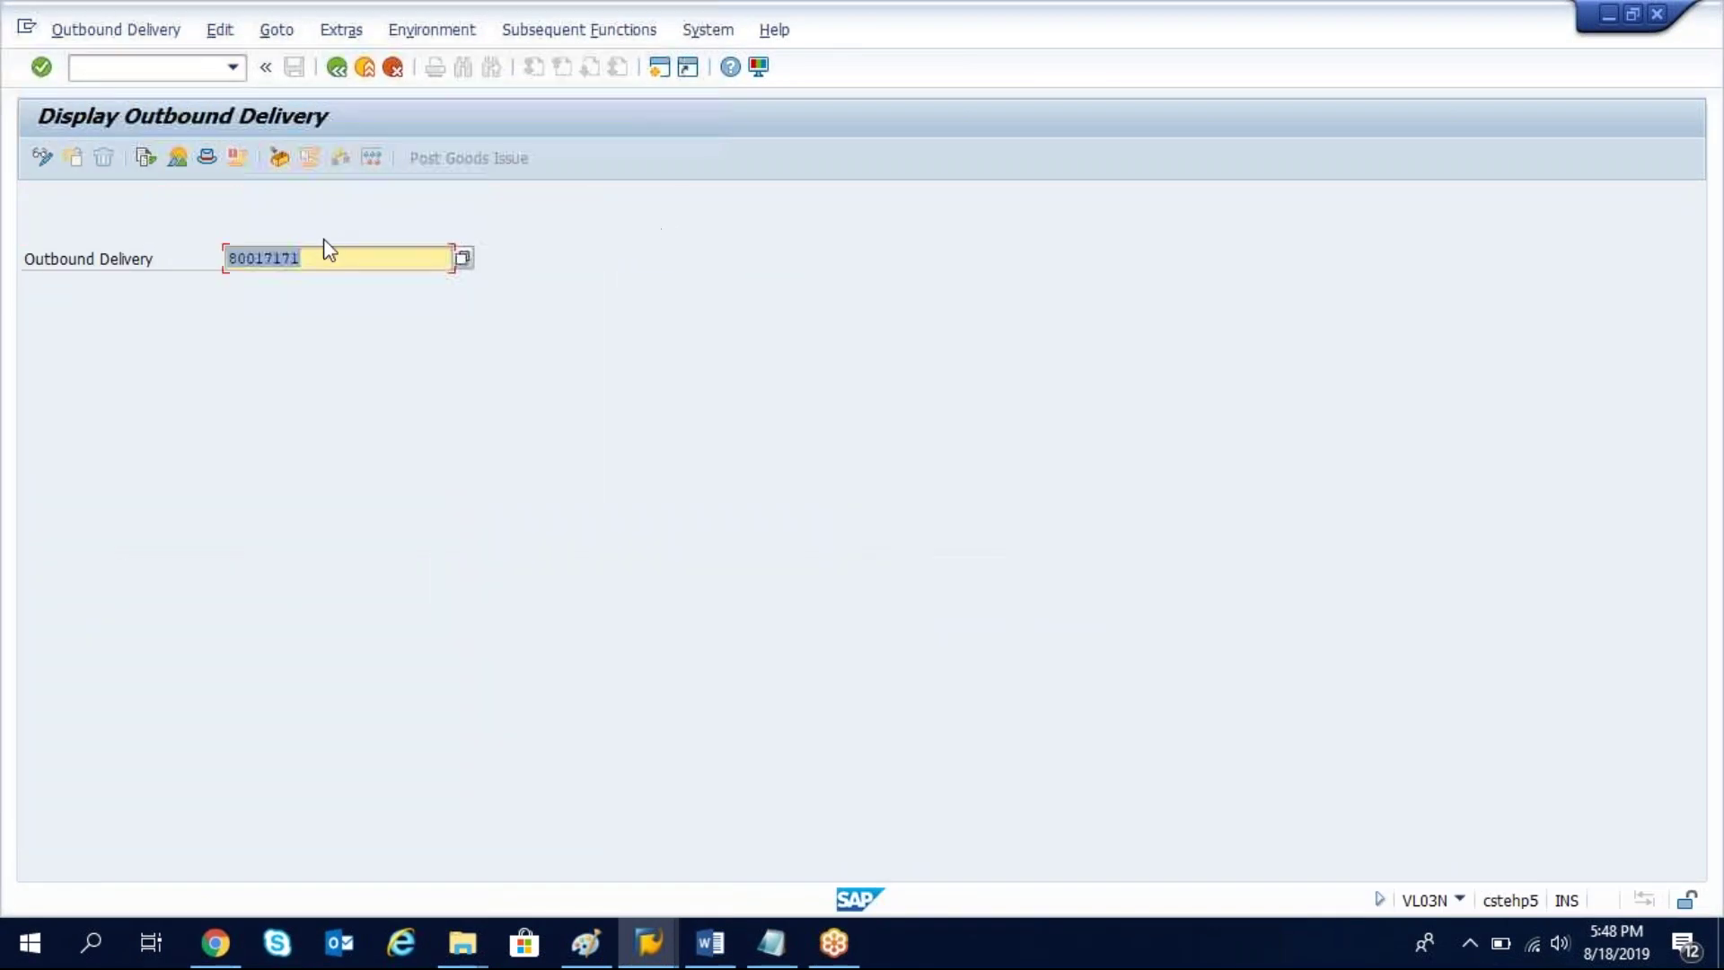
{"action": "key", "text": "Return"}
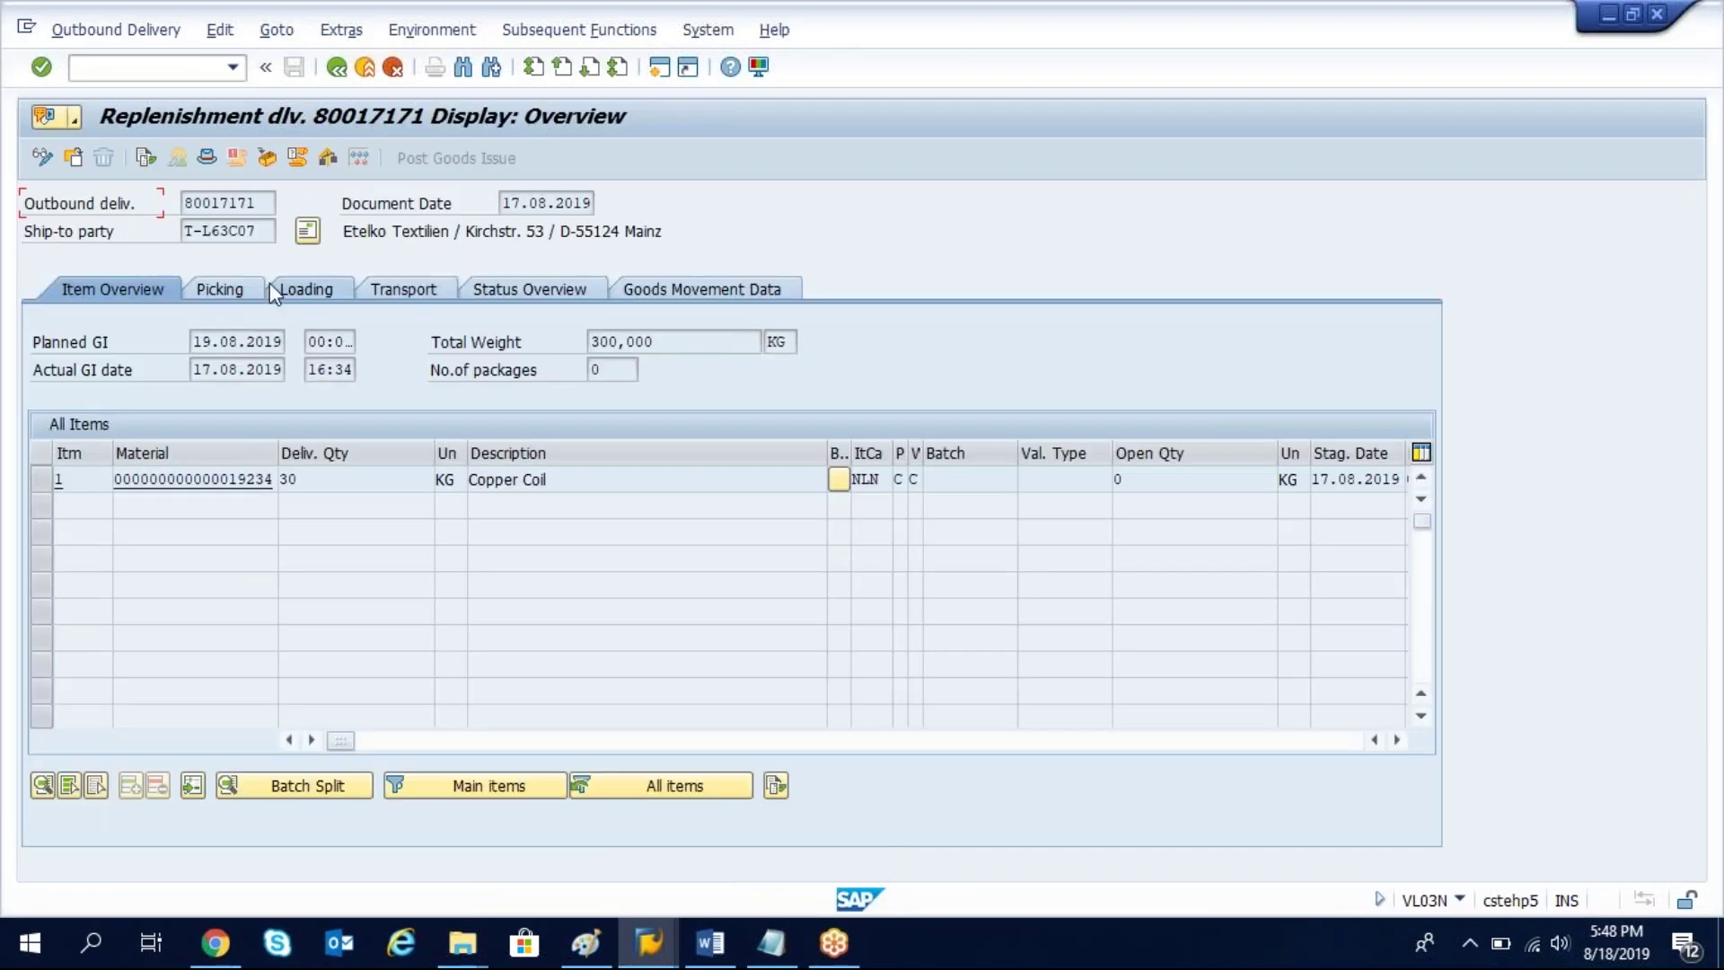
Step: Open the header Texts and display the Container Number text CT-2019
{"action": "left_click", "coordinate": [207, 157]}
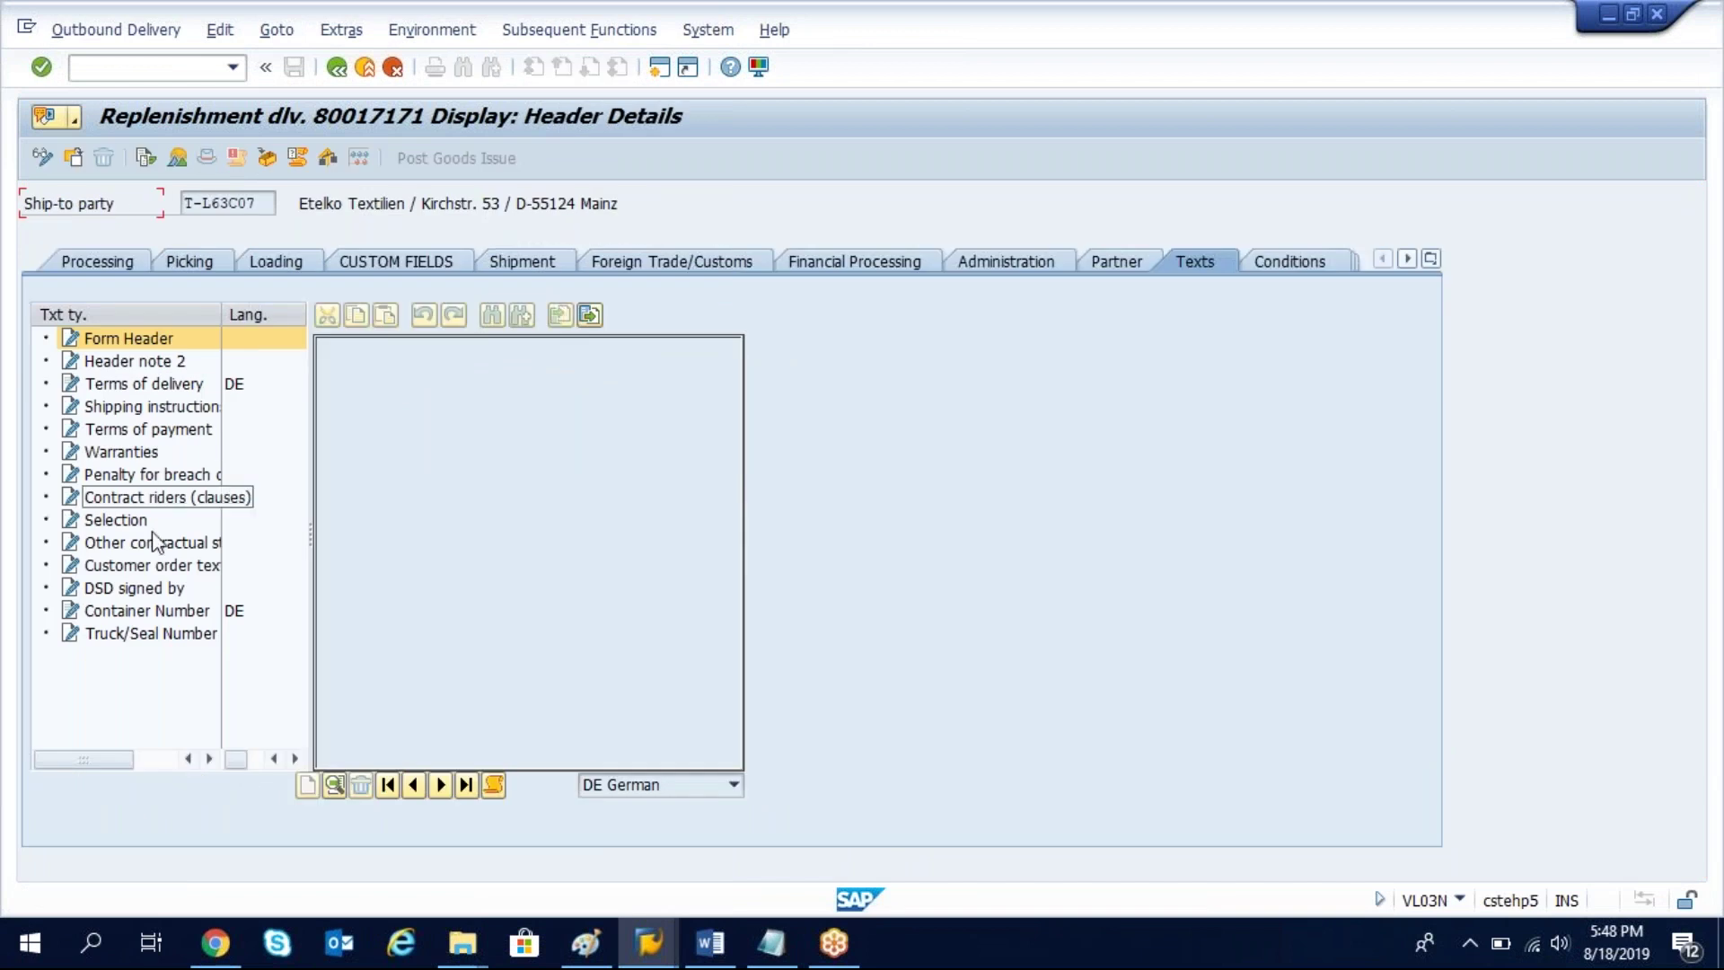
{"action": "left_click", "coordinate": [133, 613]}
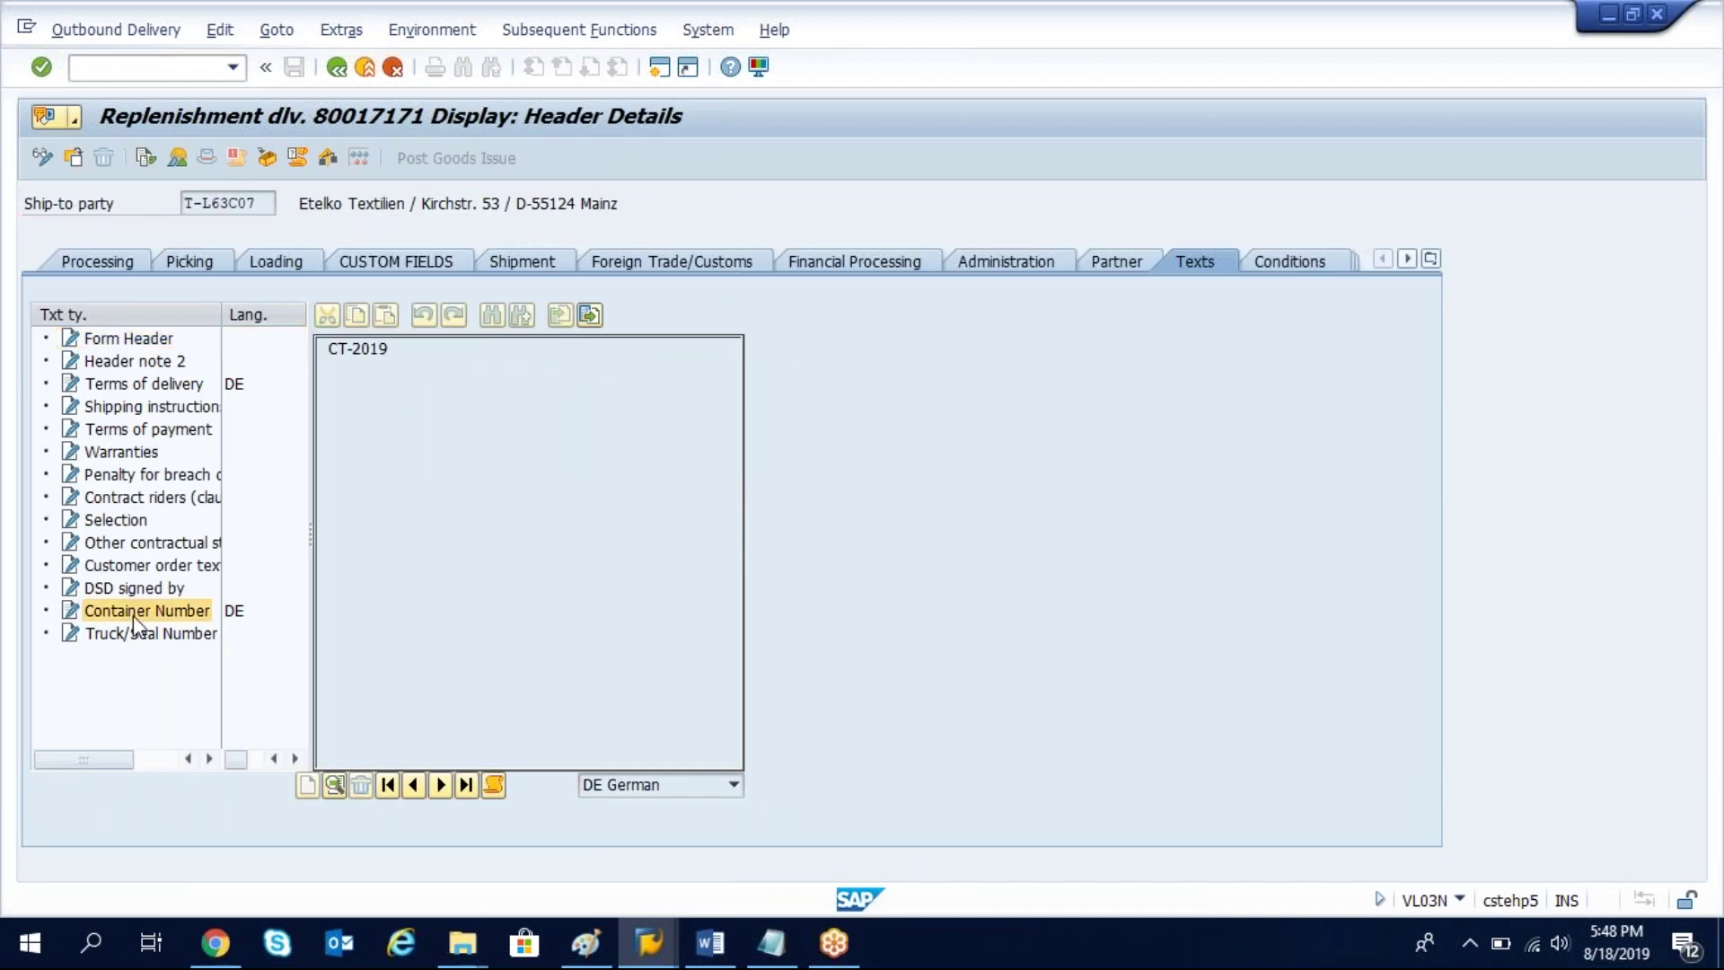
{"action": "double_click", "coordinate": [409, 347]}
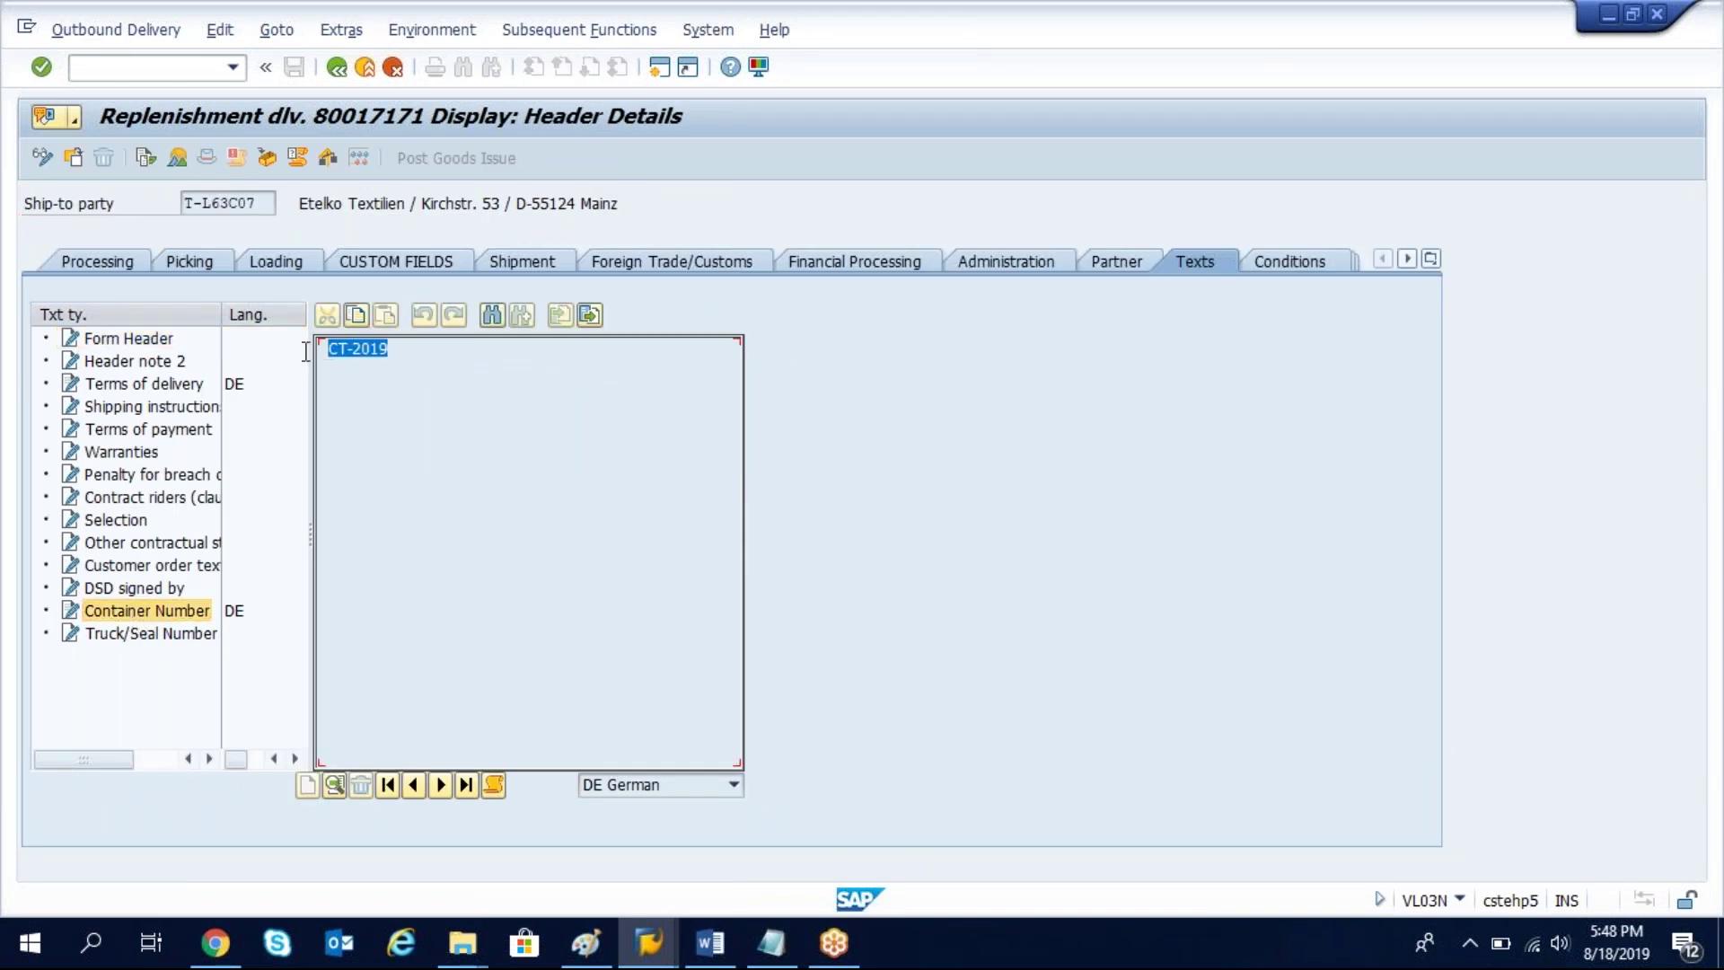
{"action": "left_click", "coordinate": [397, 353]}
{"action": "left_click_drag", "start_coordinate": [396, 352], "coordinate": [289, 351]}
{"action": "left_click", "coordinate": [406, 347]}
Step: Open a second session and start the Function Builder with SE37
{"action": "left_click", "coordinate": [660, 71]}
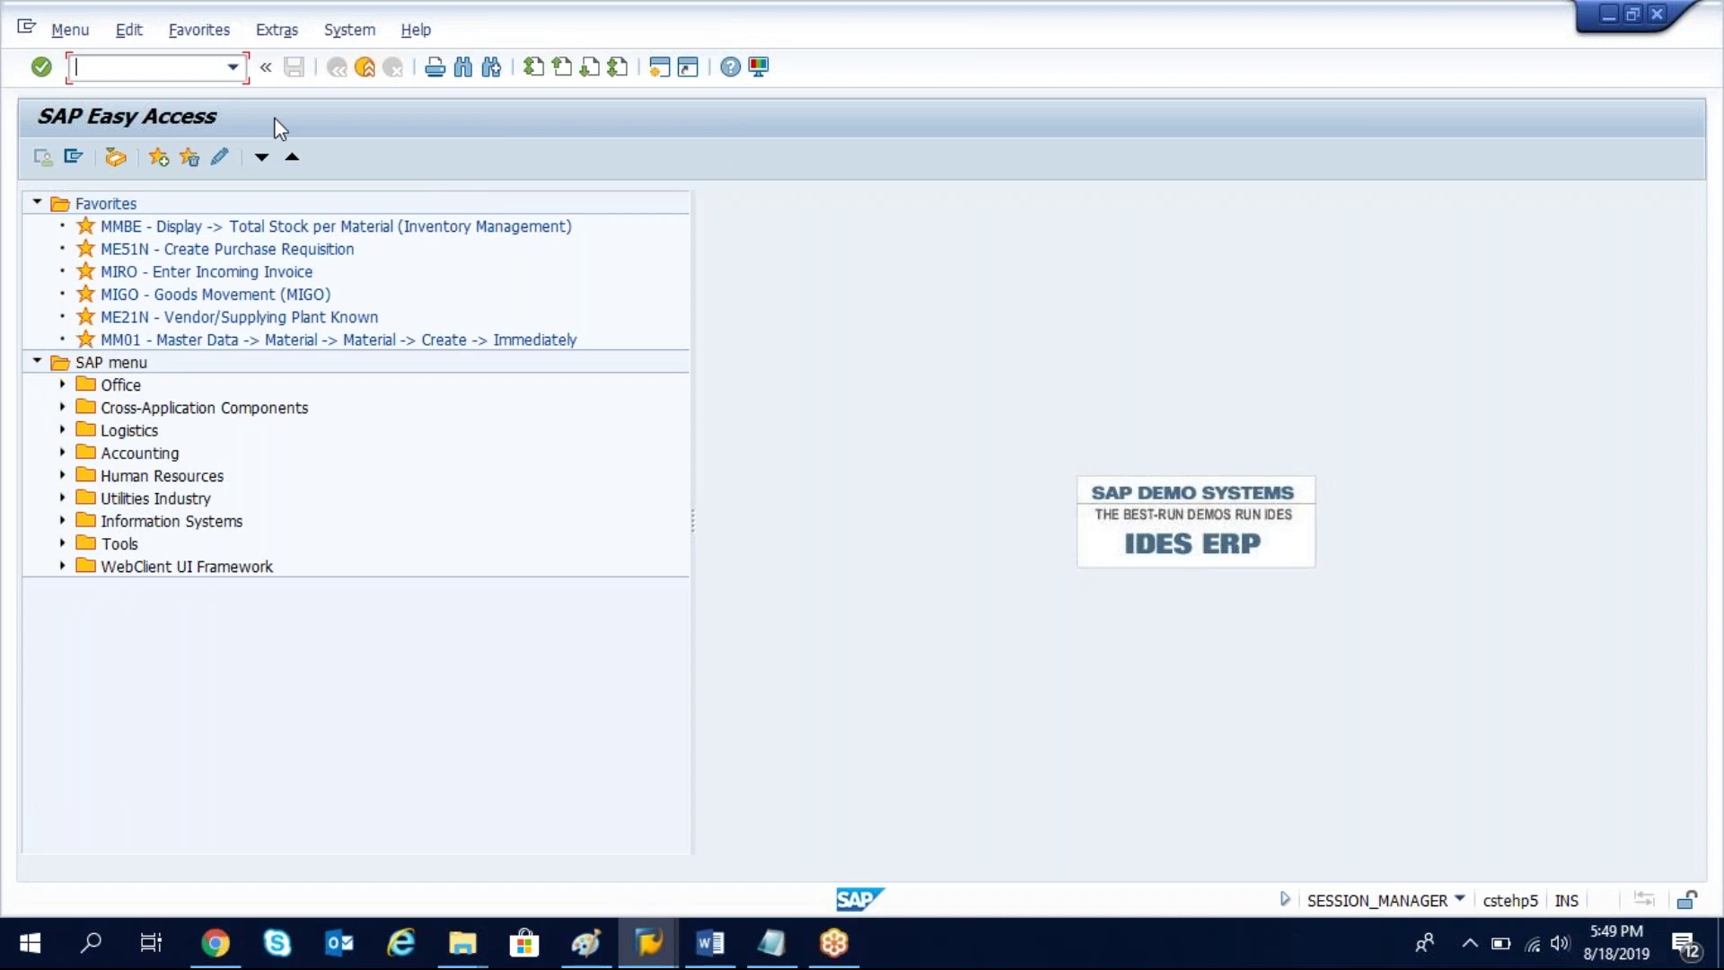
{"action": "type", "text": "se37"}
{"action": "key", "text": "Return"}
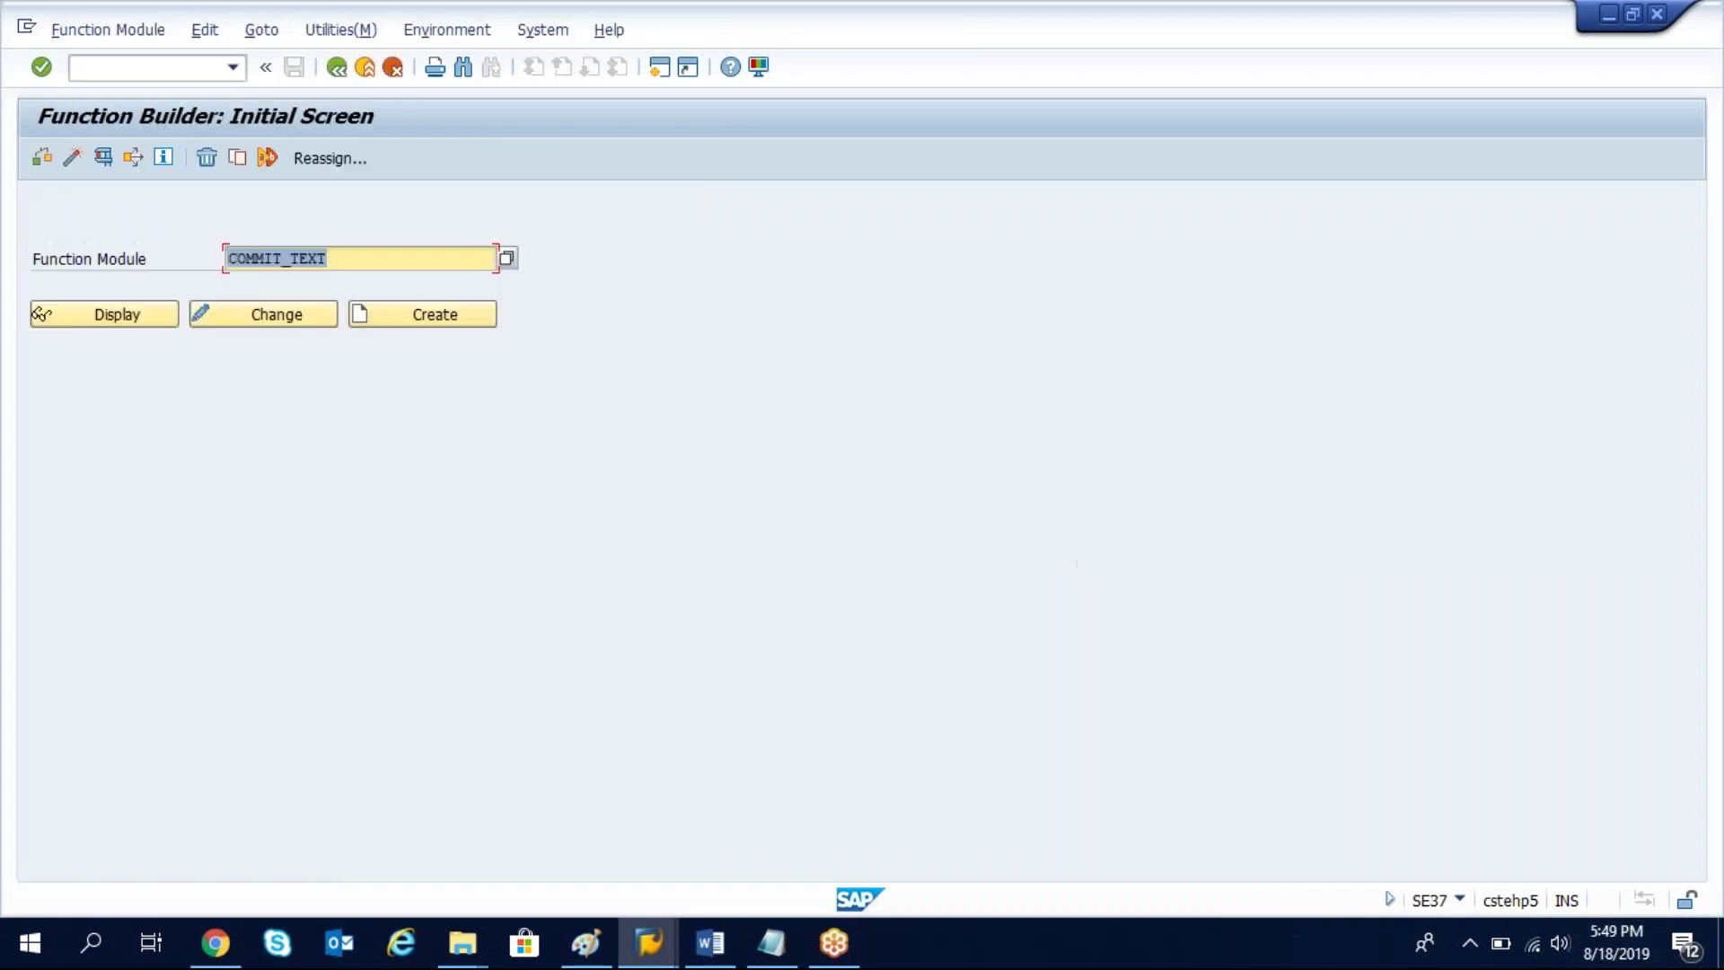
Step: Choose READ_TEXT from the history list and open its test screen
{"action": "key", "text": "BackSpace"}
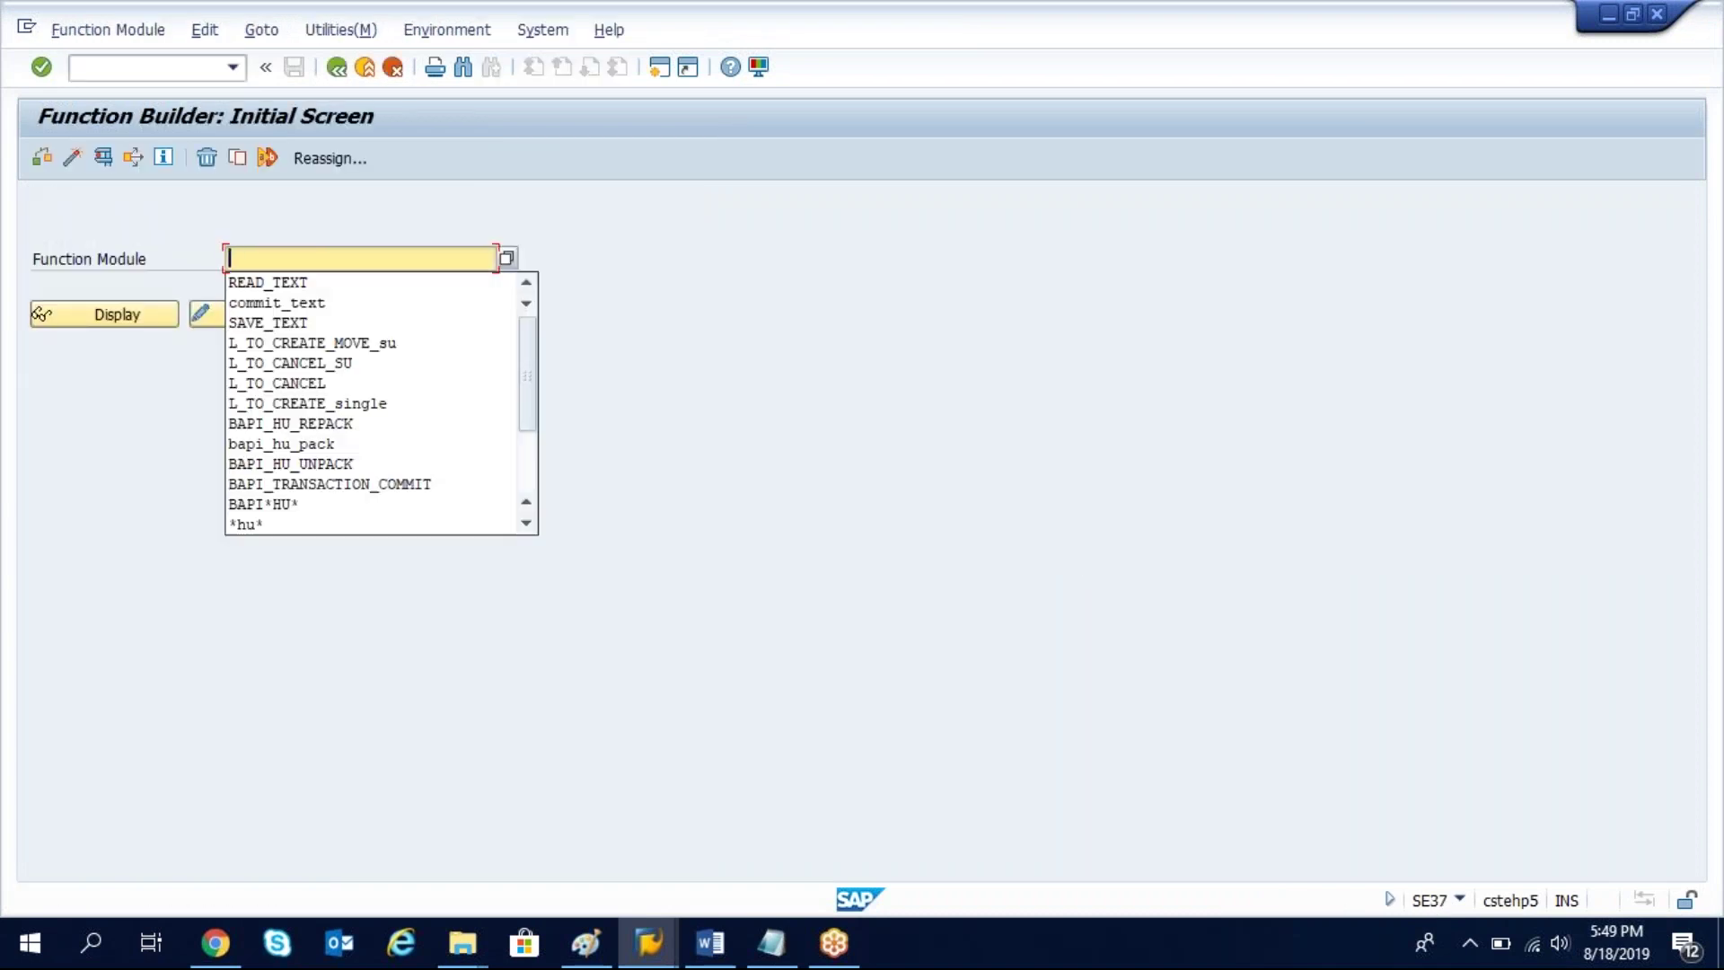
{"action": "type", "text": "R"}
{"action": "key", "text": "Down"}
{"action": "key", "text": "Return"}
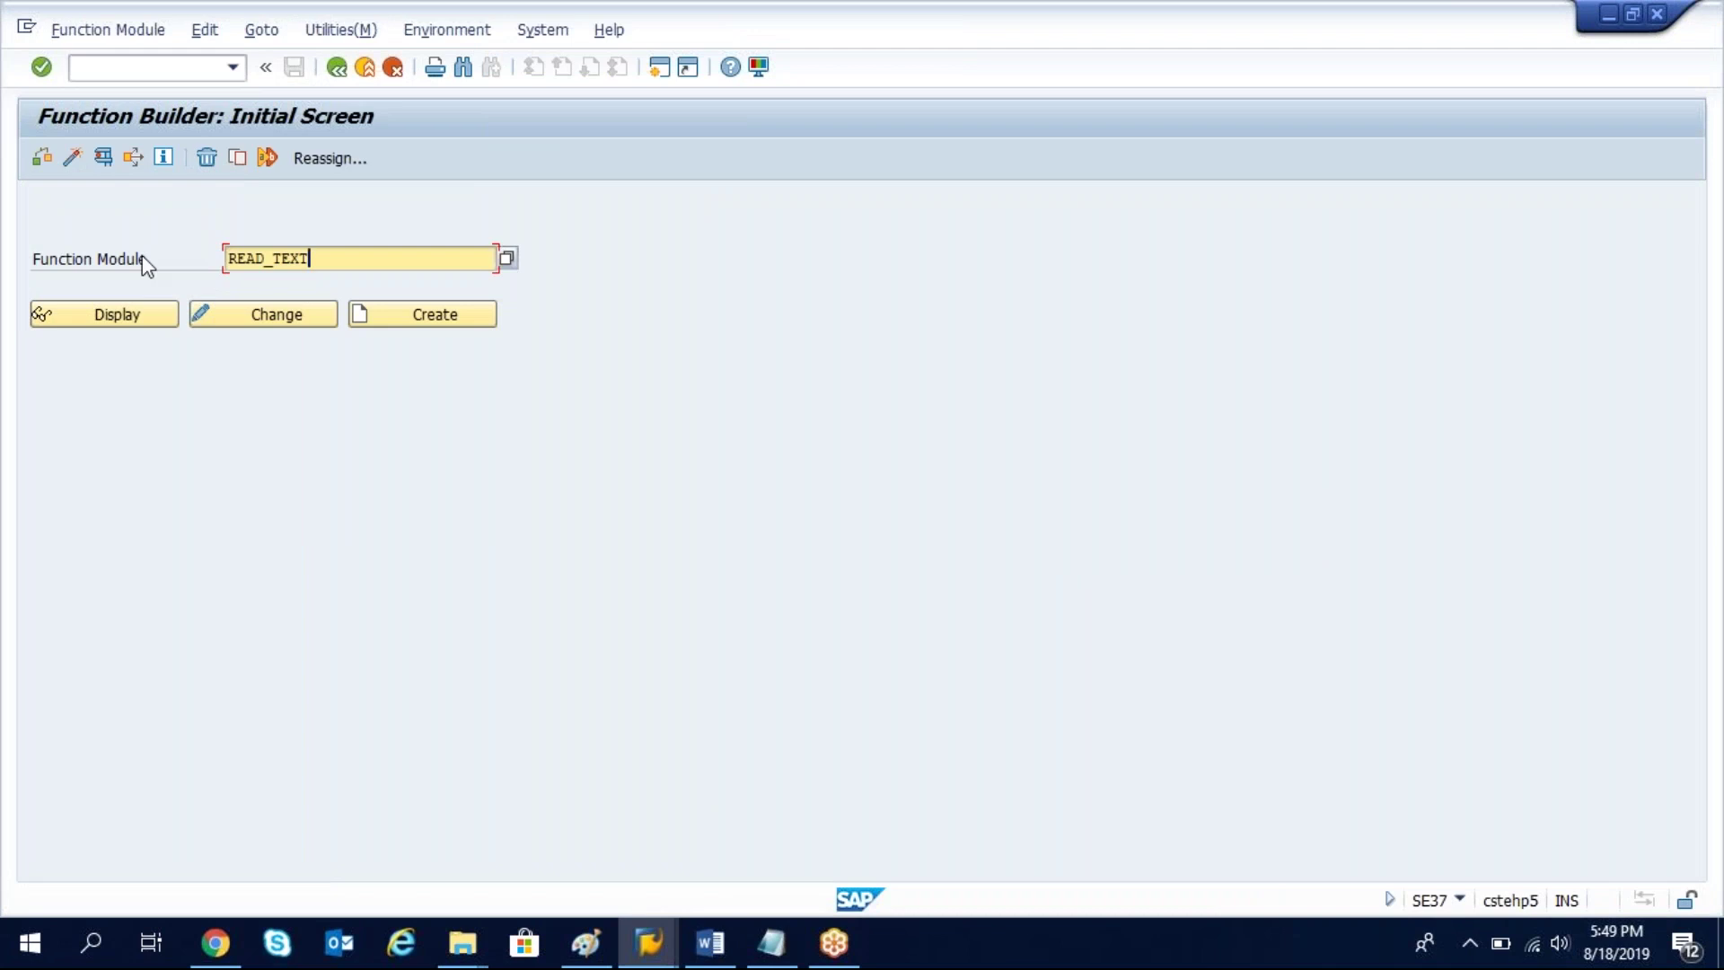
{"action": "left_click_drag", "start_coordinate": [325, 256], "coordinate": [222, 260]}
{"action": "left_click", "coordinate": [351, 258]}
{"action": "left_click", "coordinate": [104, 159]}
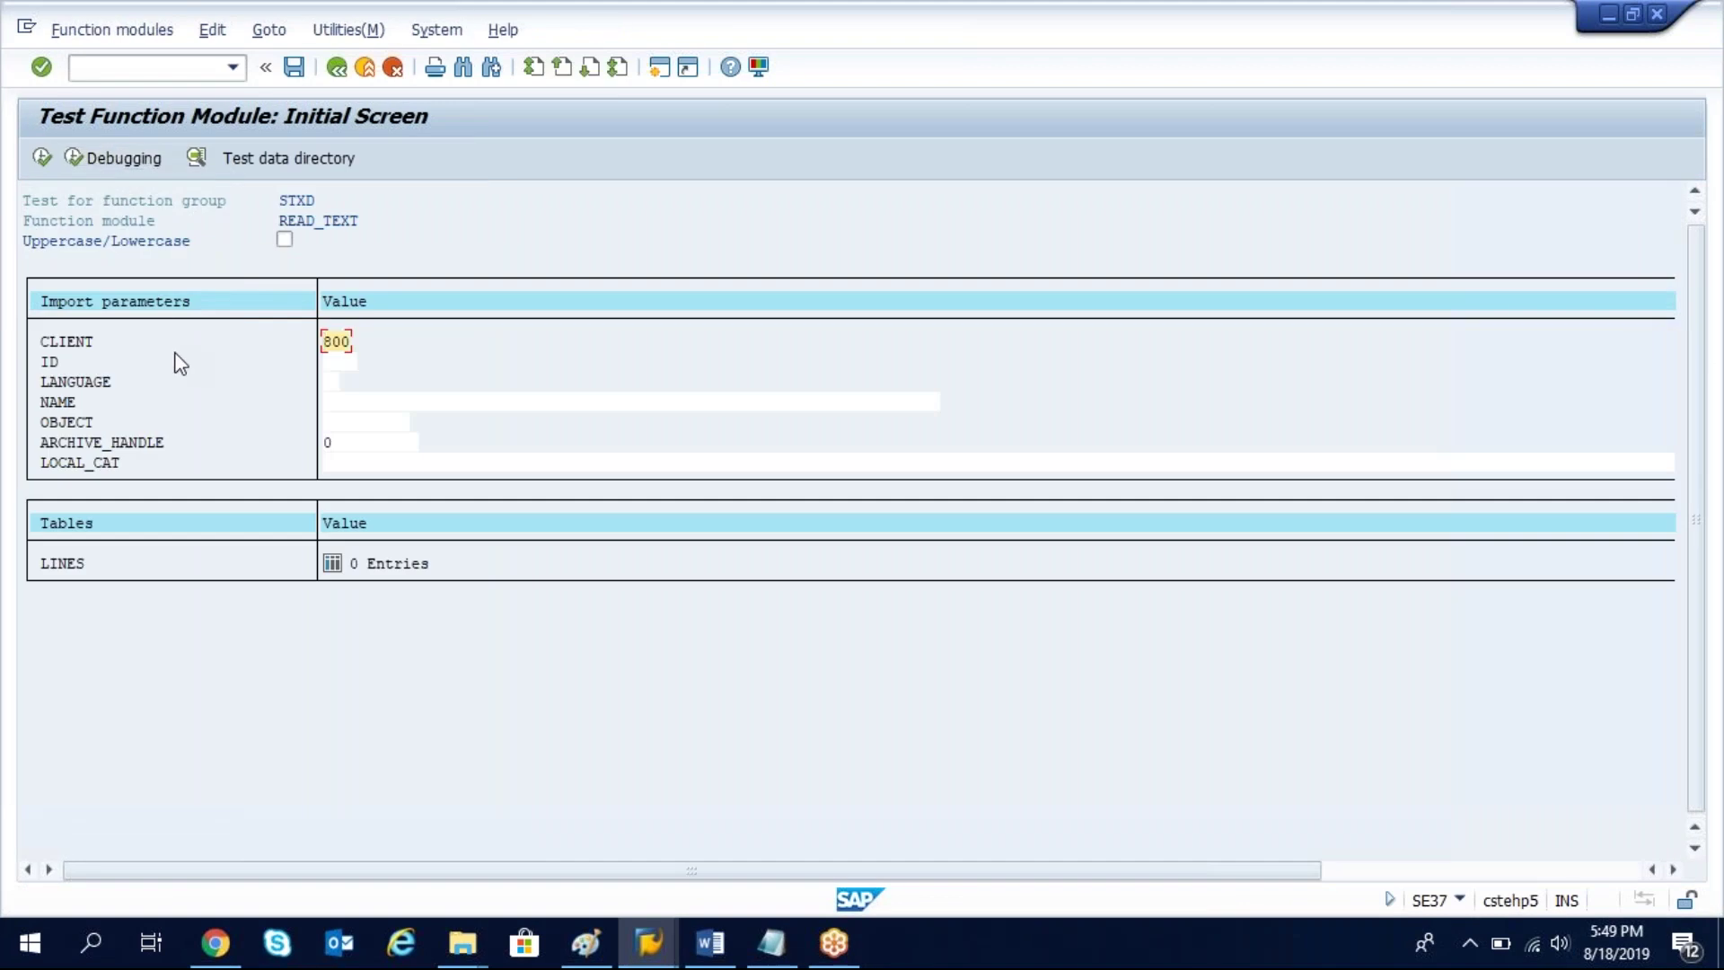
Step: Load saved test data TEST_01, checking ID G001 and client 800
{"action": "left_click", "coordinate": [273, 154]}
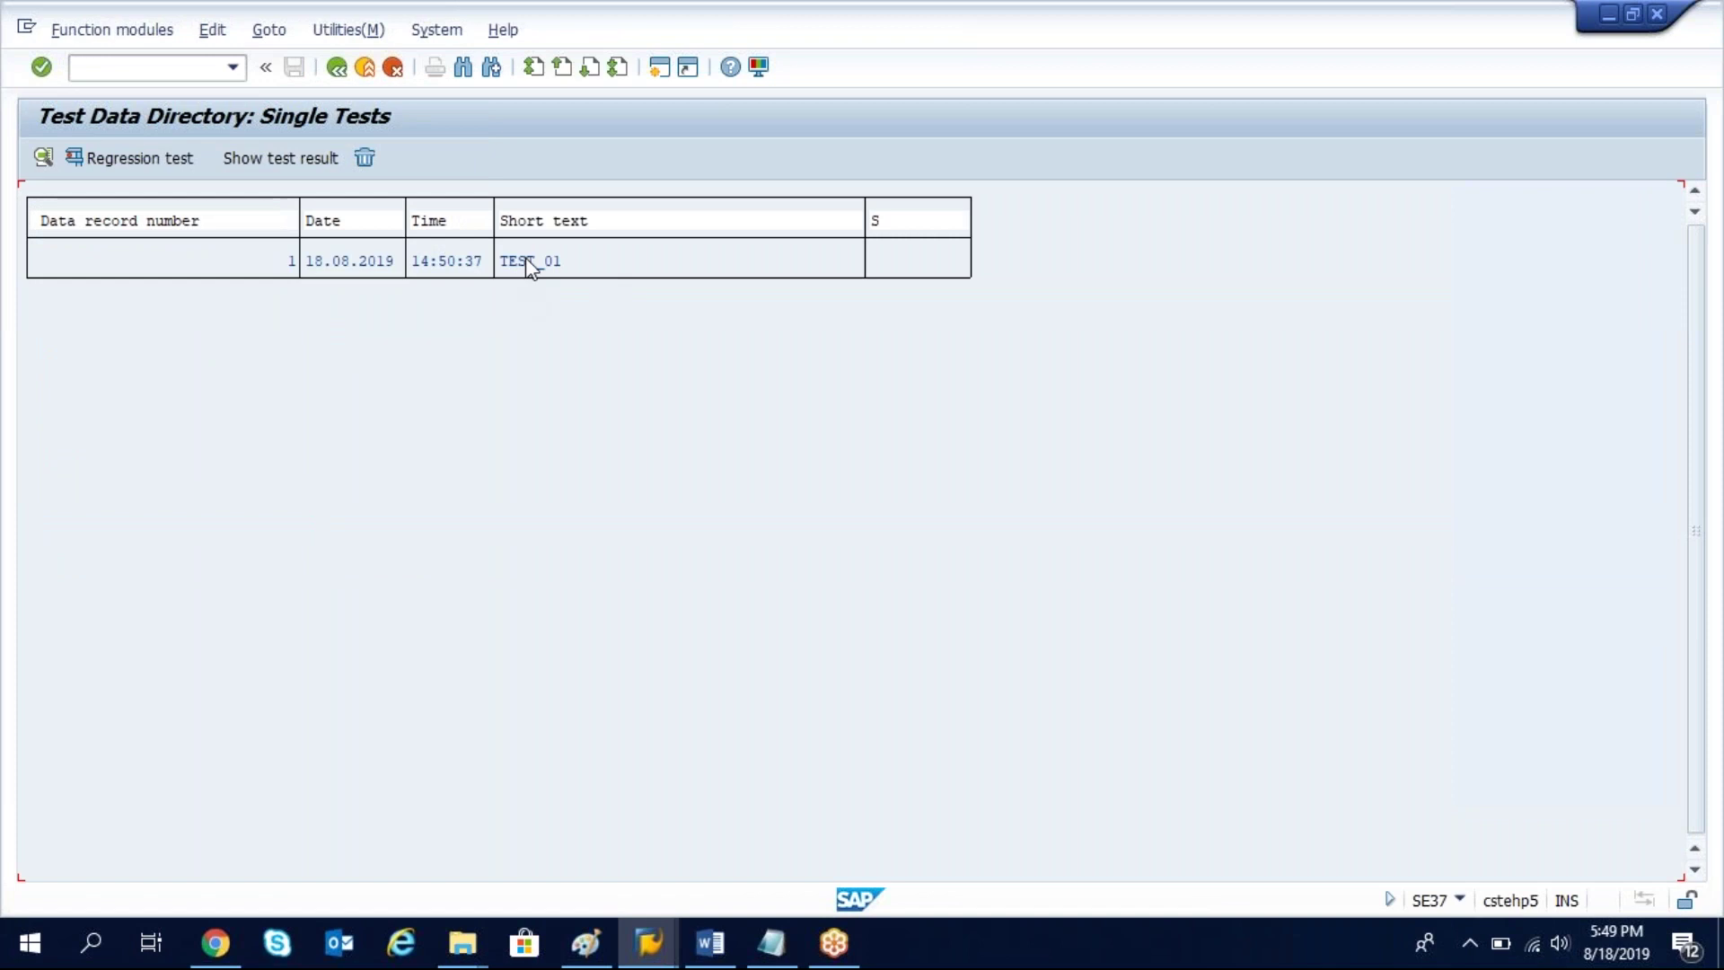
{"action": "double_click", "coordinate": [527, 262]}
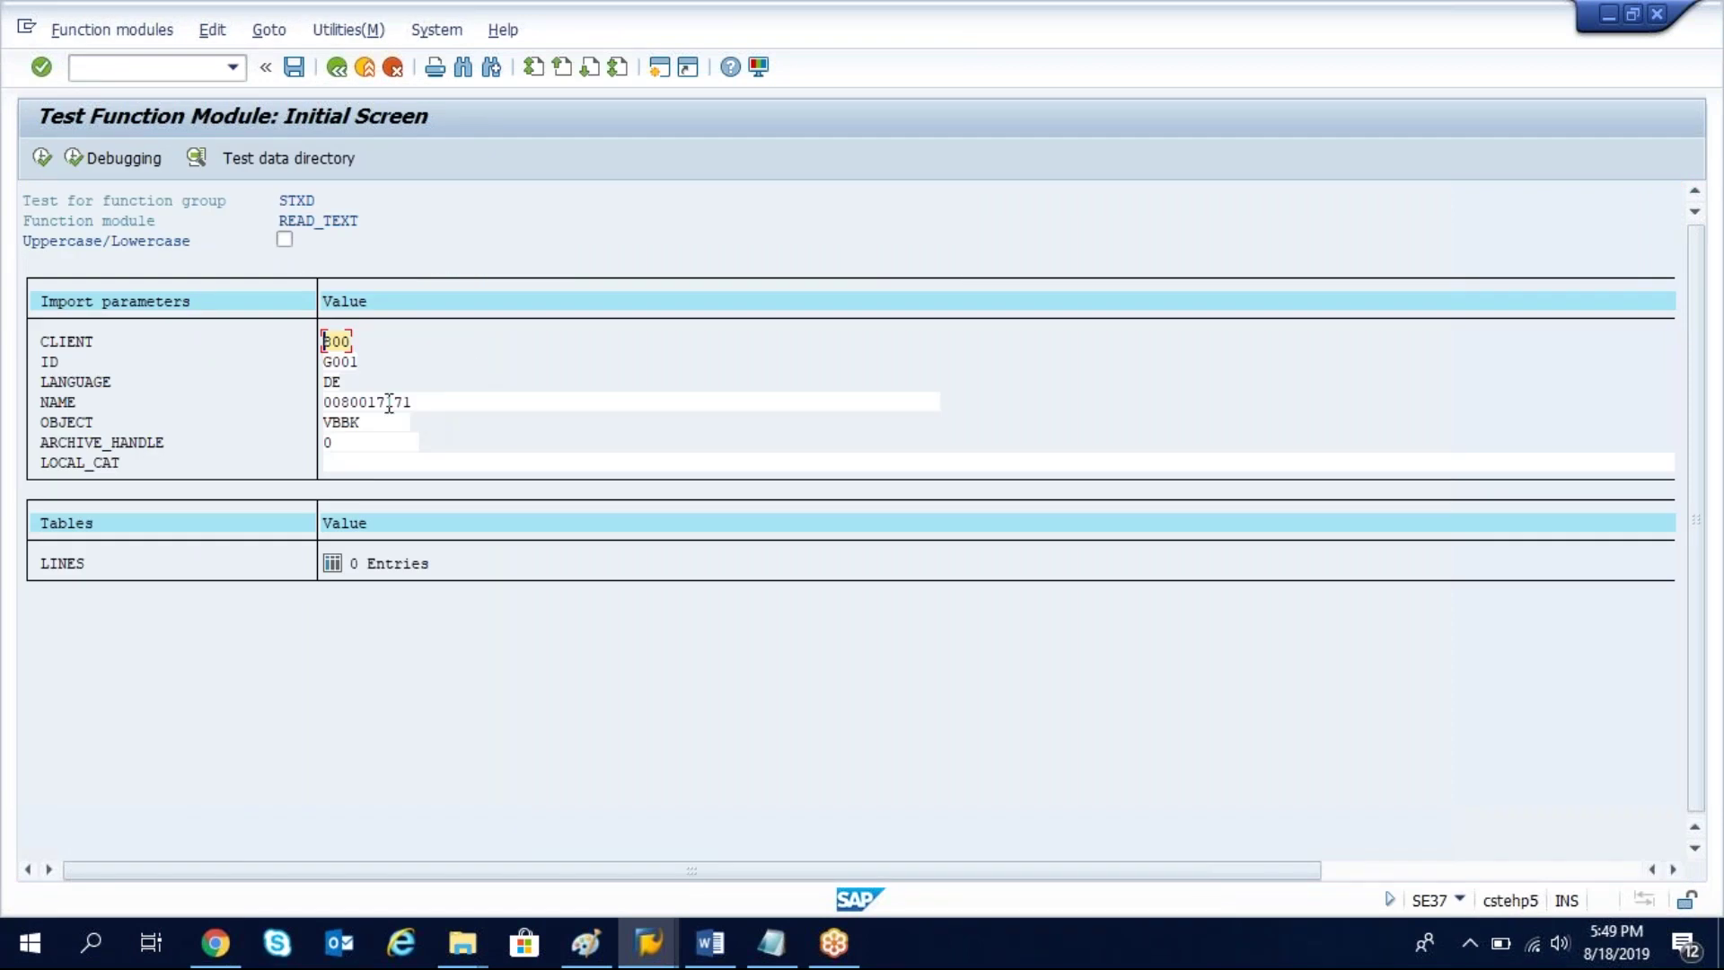
{"action": "left_click", "coordinate": [327, 360]}
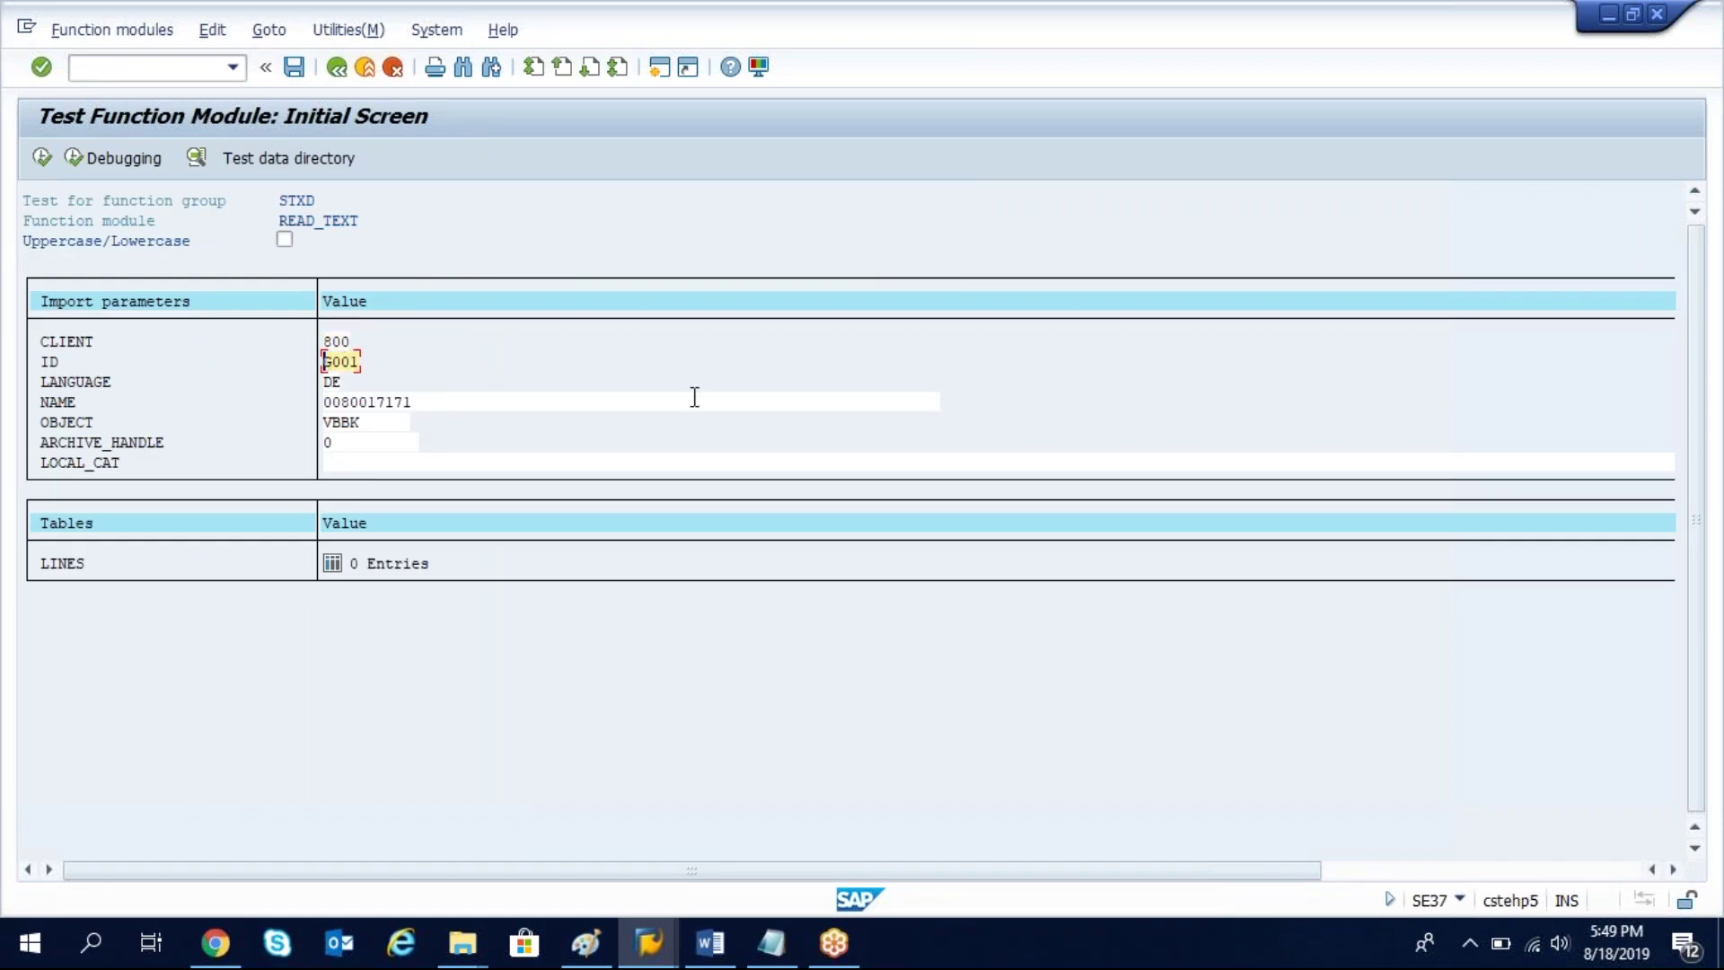
{"action": "left_click", "coordinate": [327, 341]}
{"action": "left_click", "coordinate": [68, 361]}
{"action": "left_click", "coordinate": [61, 382]}
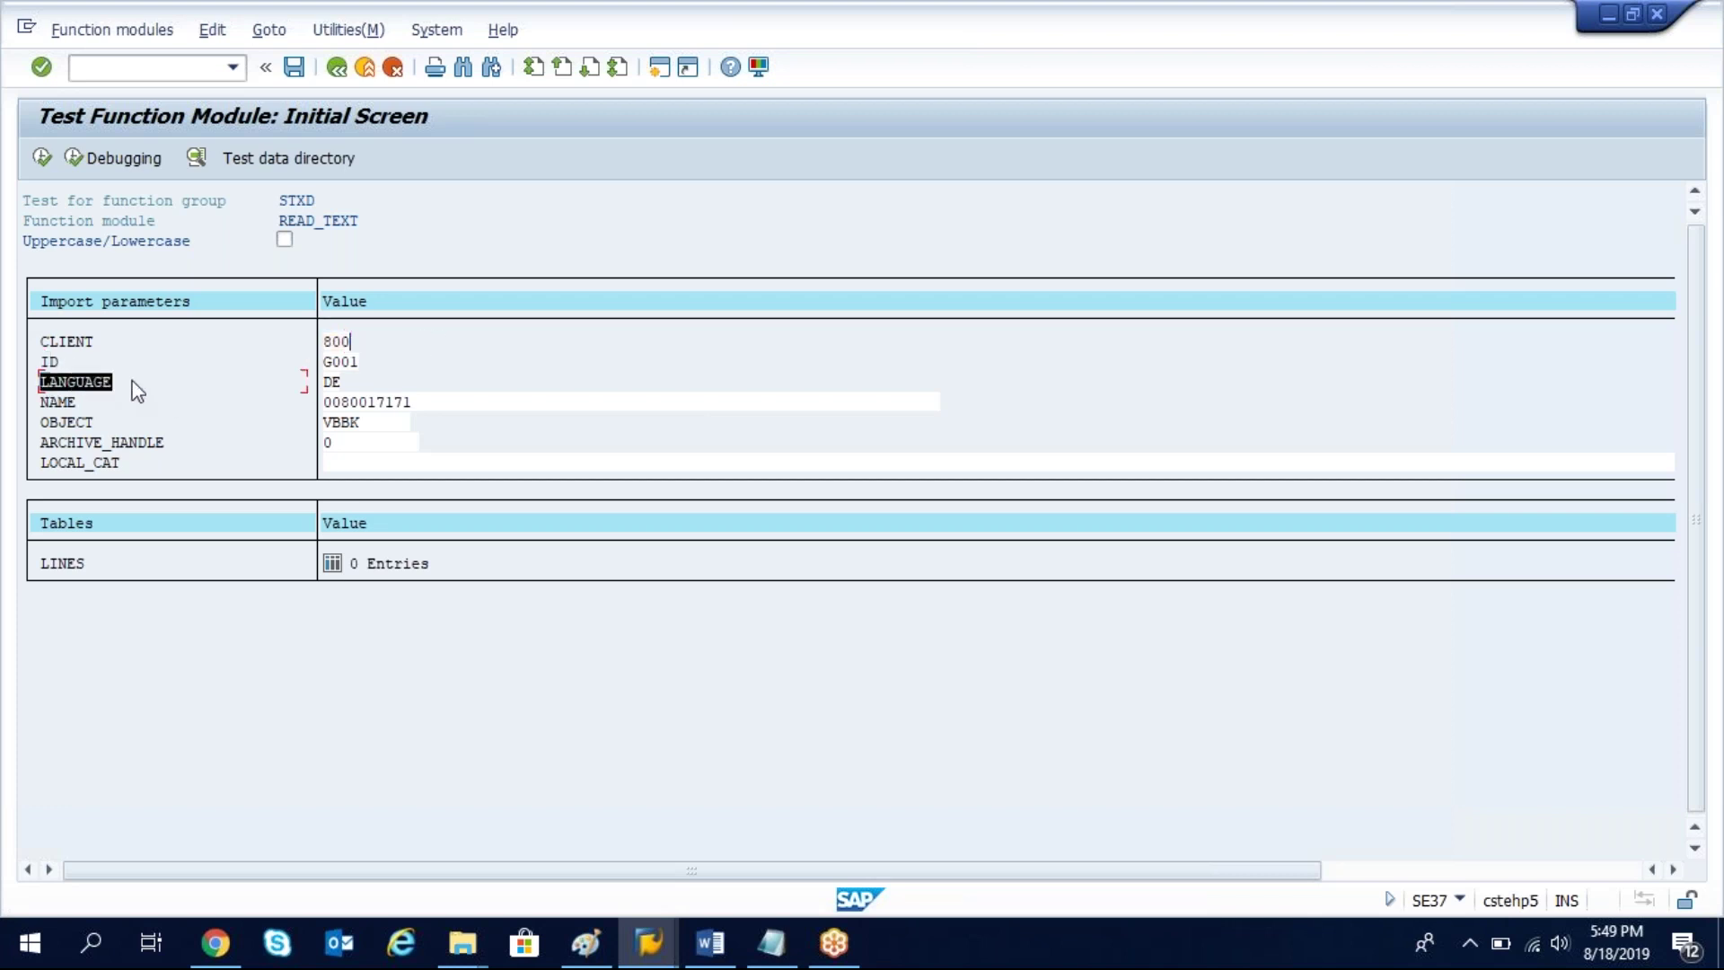
{"action": "left_click", "coordinate": [49, 404]}
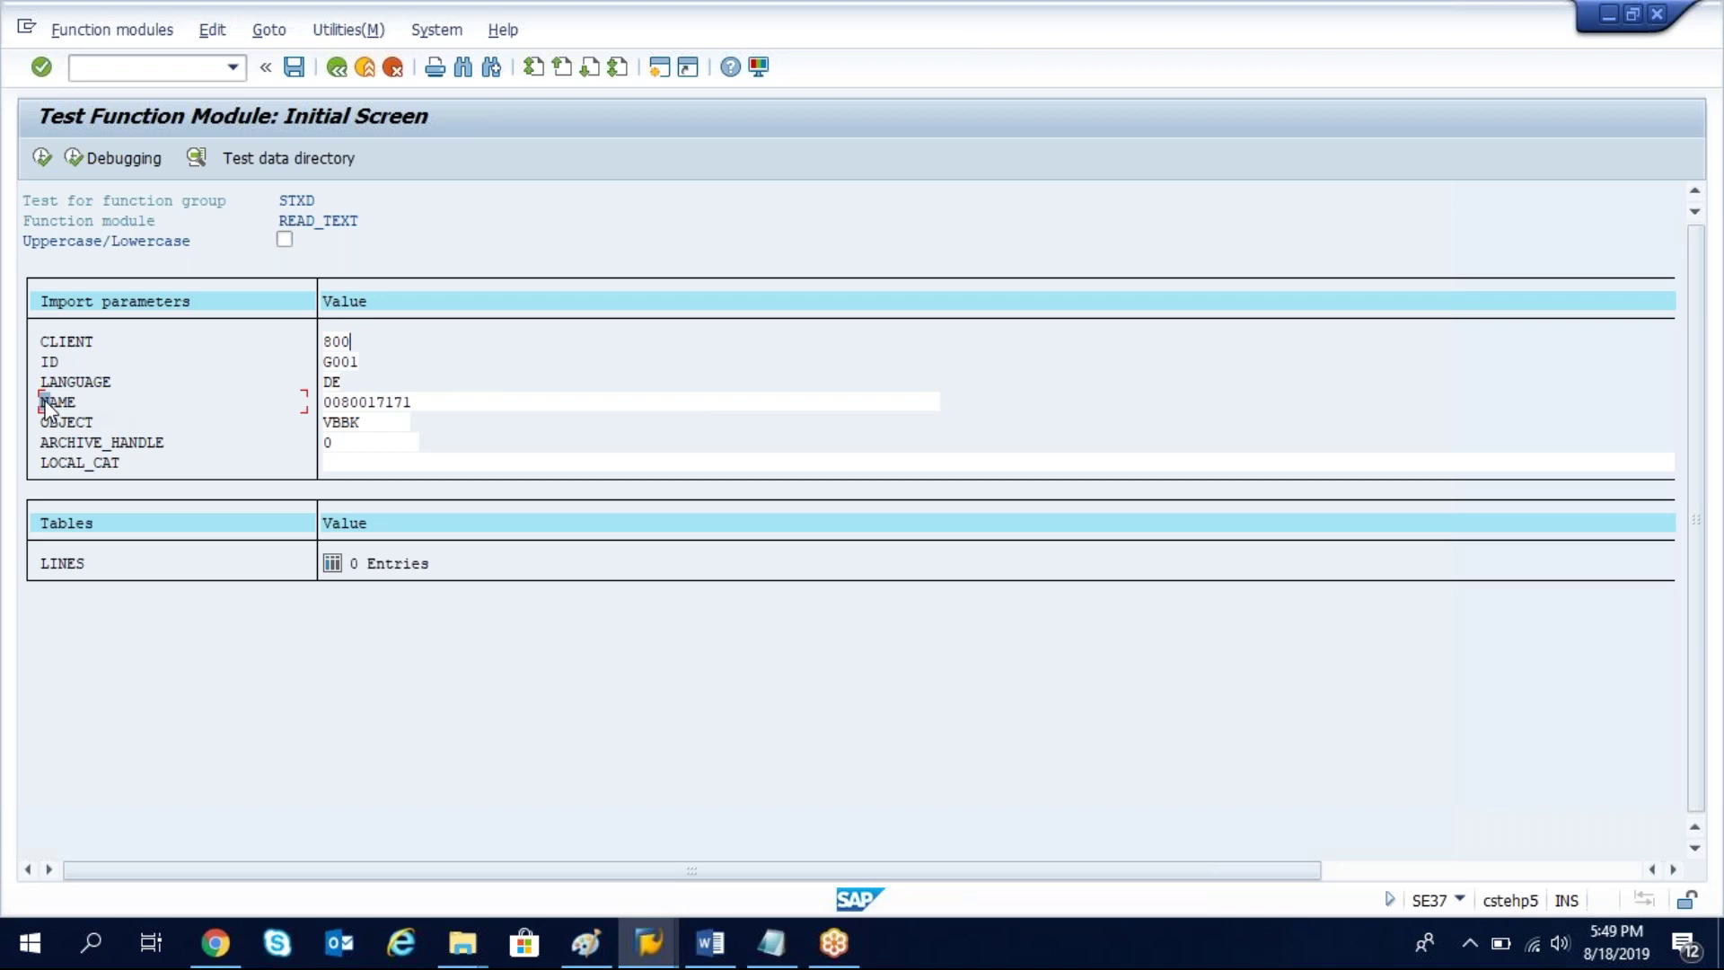
{"action": "left_click_drag", "start_coordinate": [42, 403], "coordinate": [105, 414]}
{"action": "left_click", "coordinate": [433, 406]}
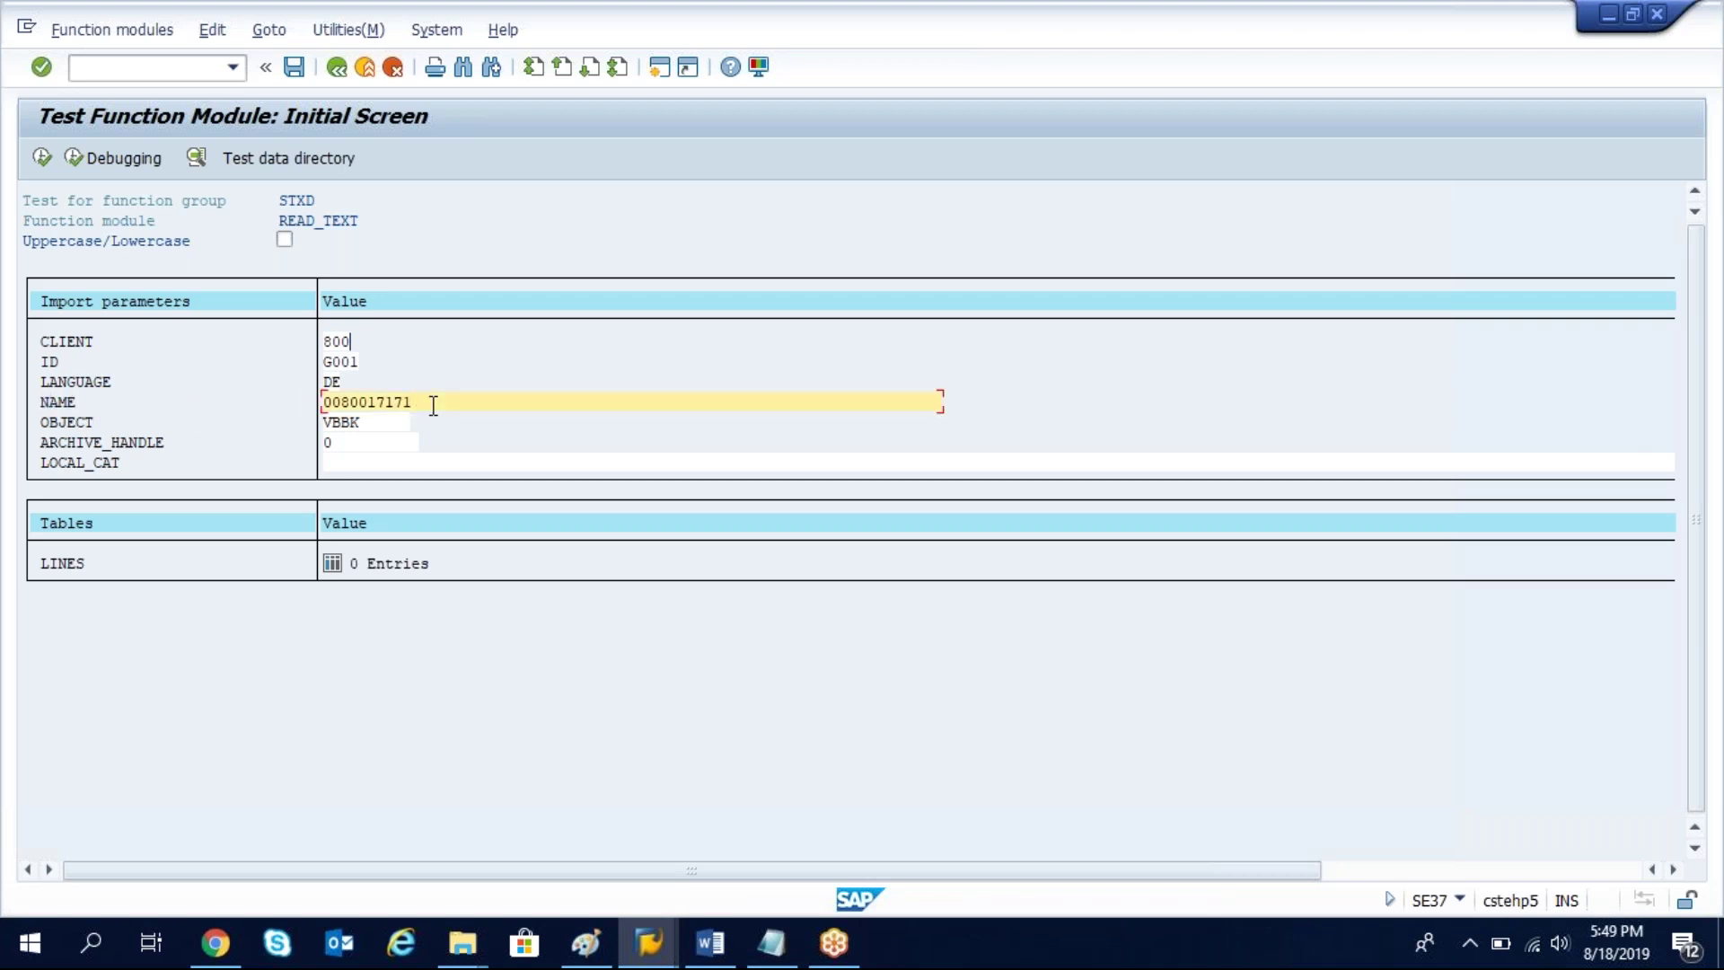
{"action": "left_click_drag", "start_coordinate": [431, 401], "coordinate": [288, 401]}
{"action": "left_click_drag", "start_coordinate": [42, 422], "coordinate": [85, 424]}
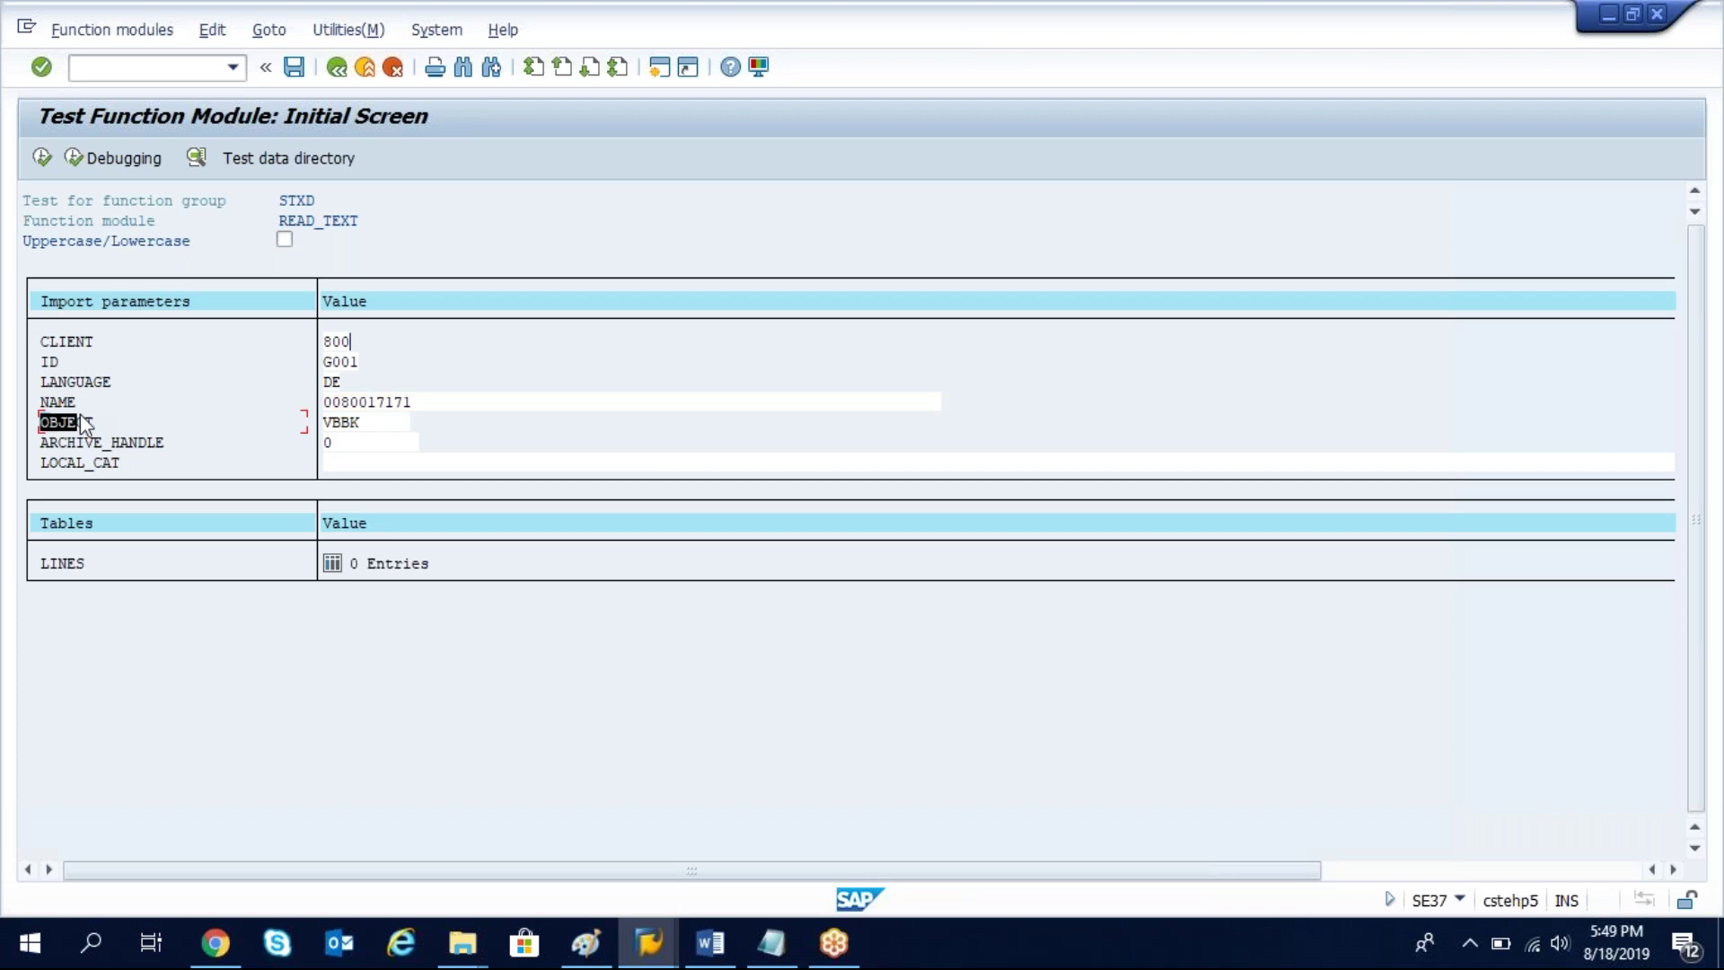
{"action": "left_click", "coordinate": [382, 423]}
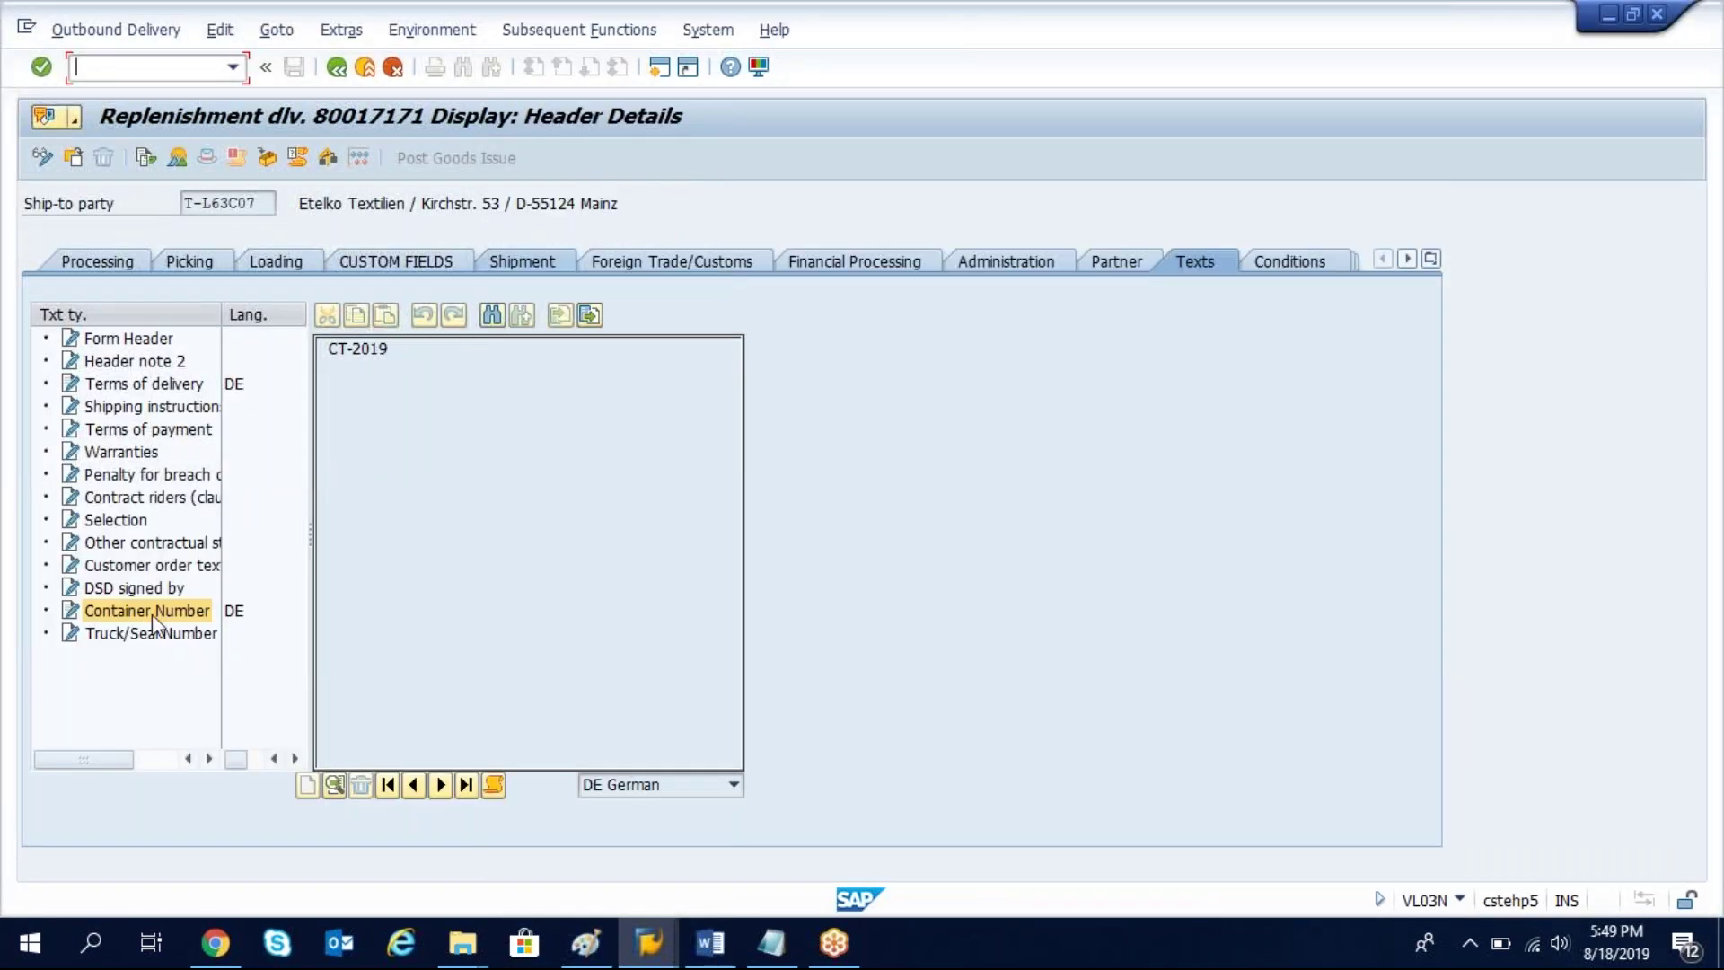
{"action": "left_click", "coordinate": [362, 350]}
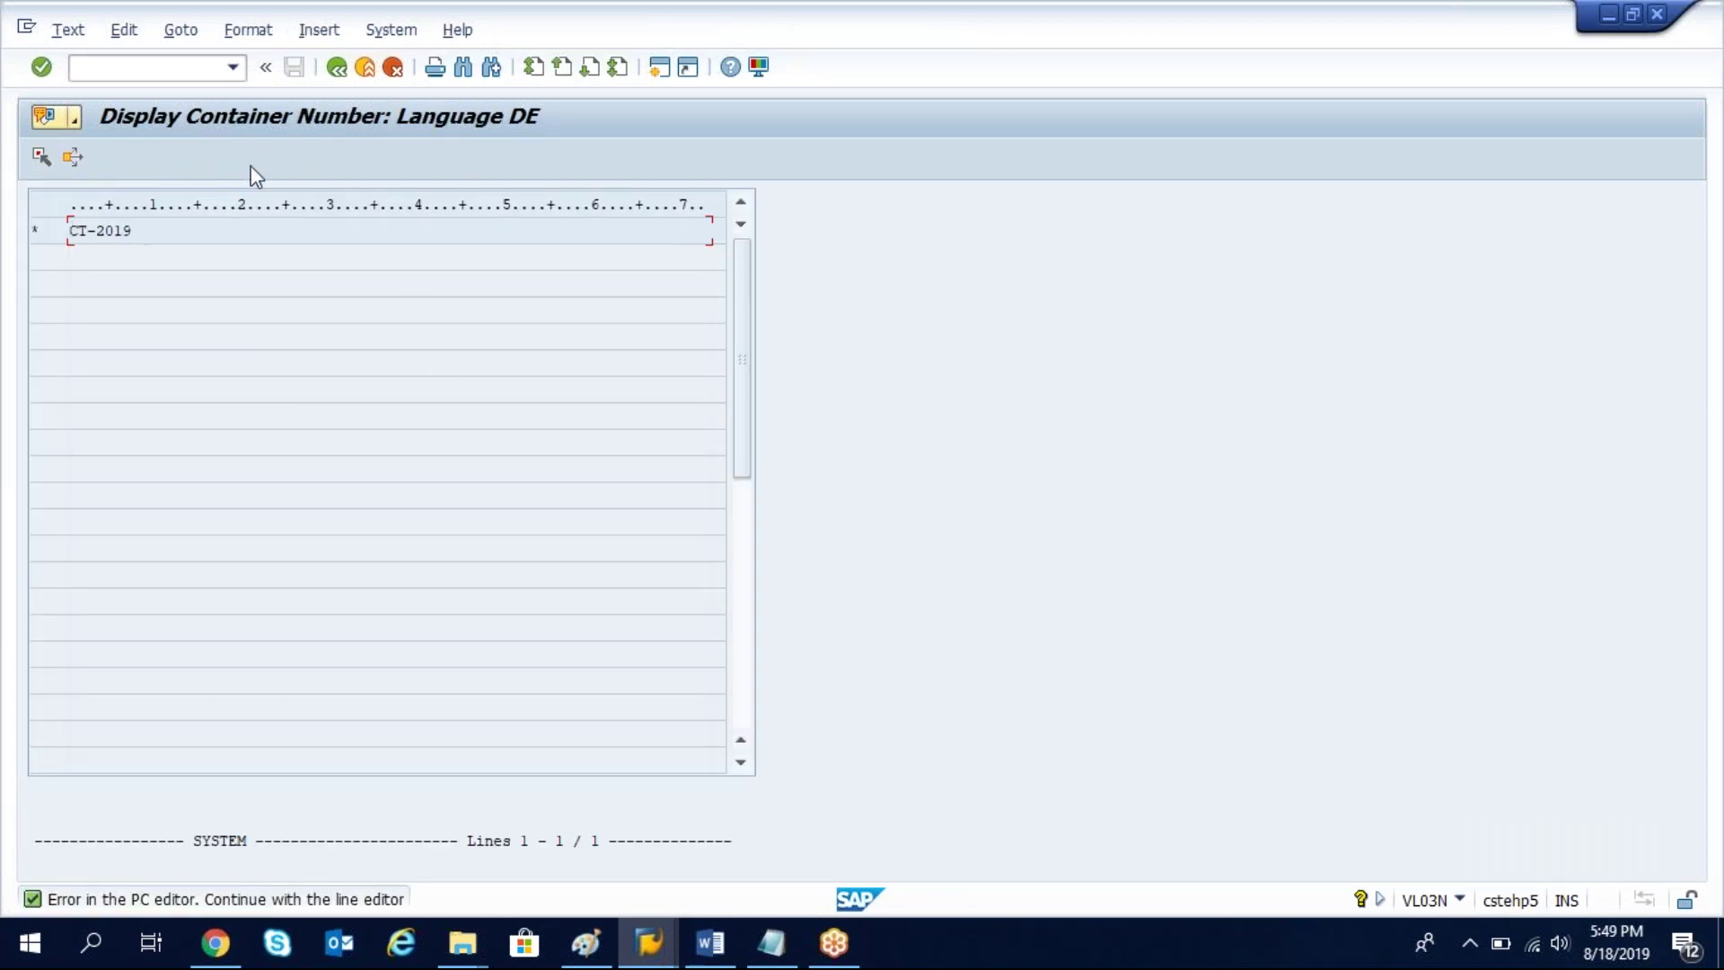
{"action": "left_click", "coordinate": [183, 32]}
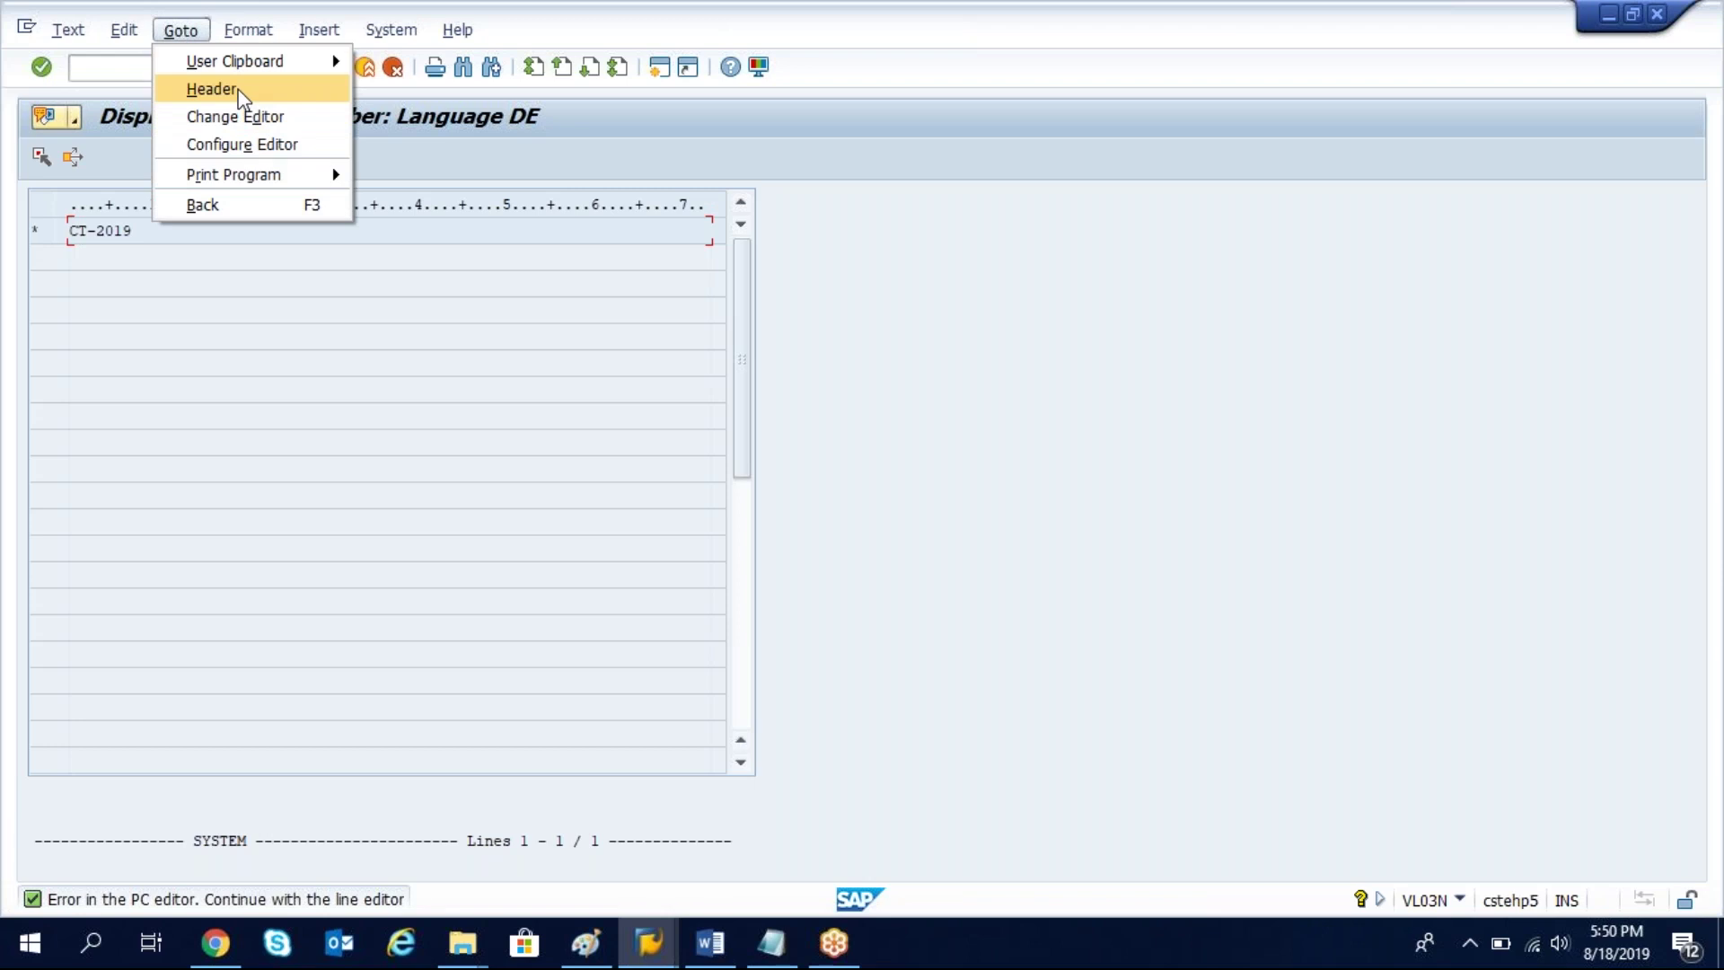
{"action": "left_click", "coordinate": [239, 90]}
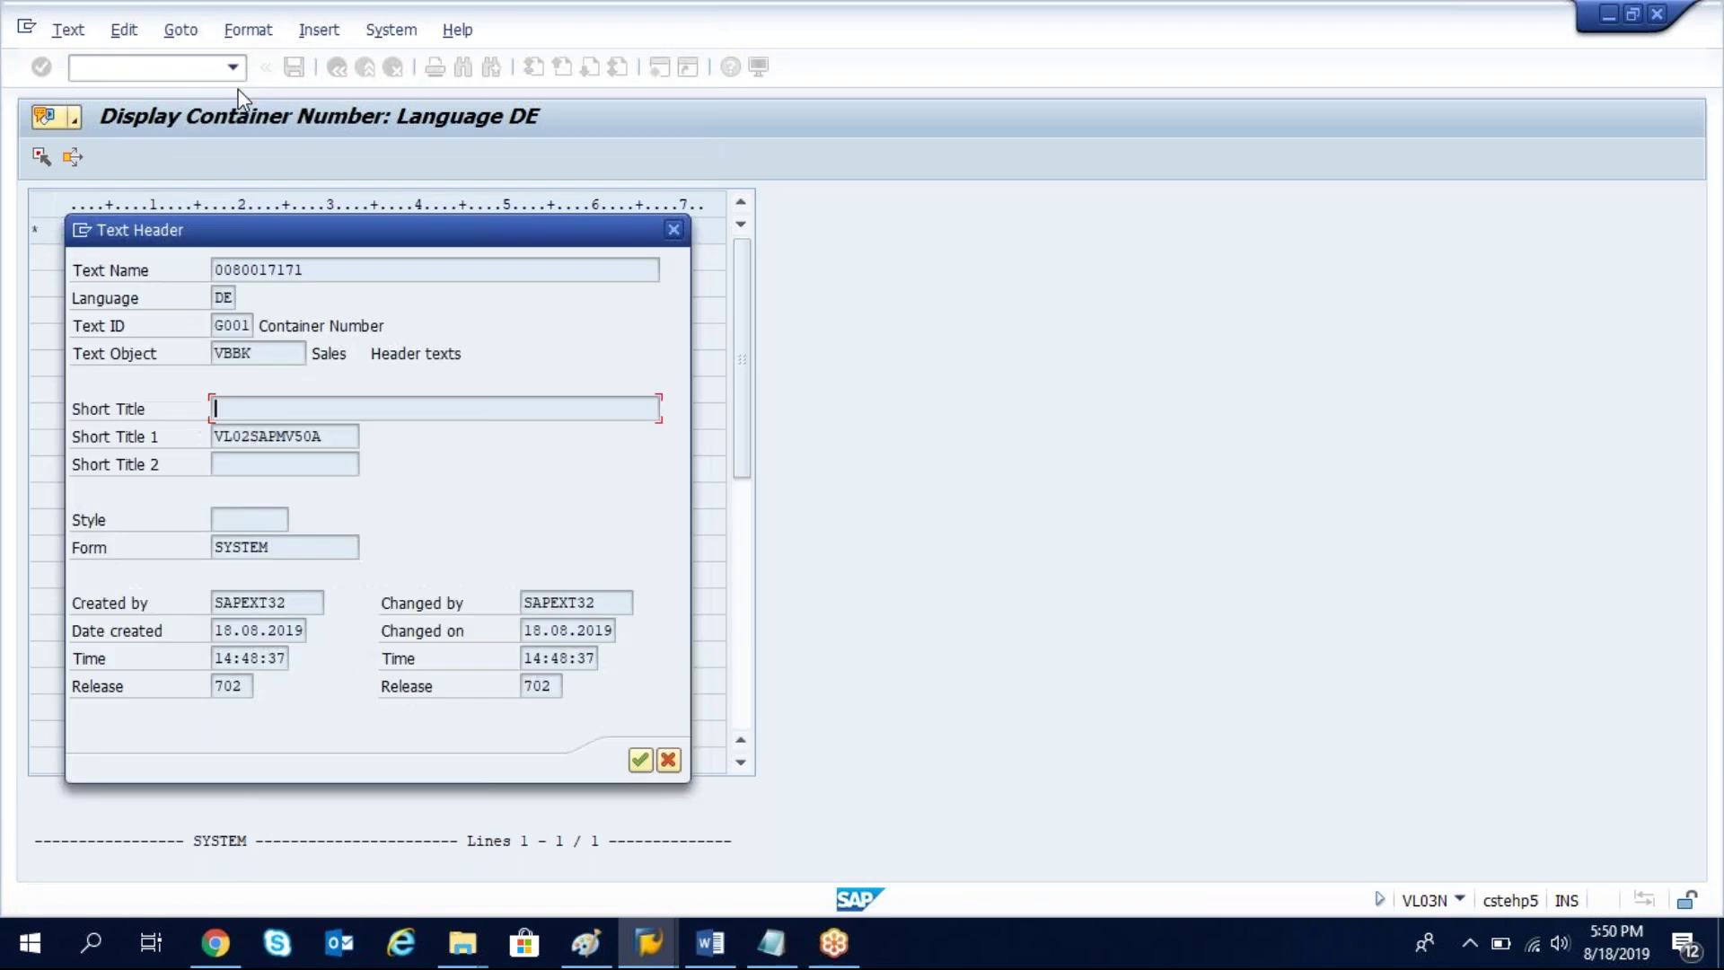
{"action": "left_click", "coordinate": [315, 269]}
{"action": "left_click_drag", "start_coordinate": [342, 270], "coordinate": [189, 266]}
Step: Fill the READ_TEXT ID parameter with Text ID G001 from the text header
{"action": "key", "text": "alt+Tab"}
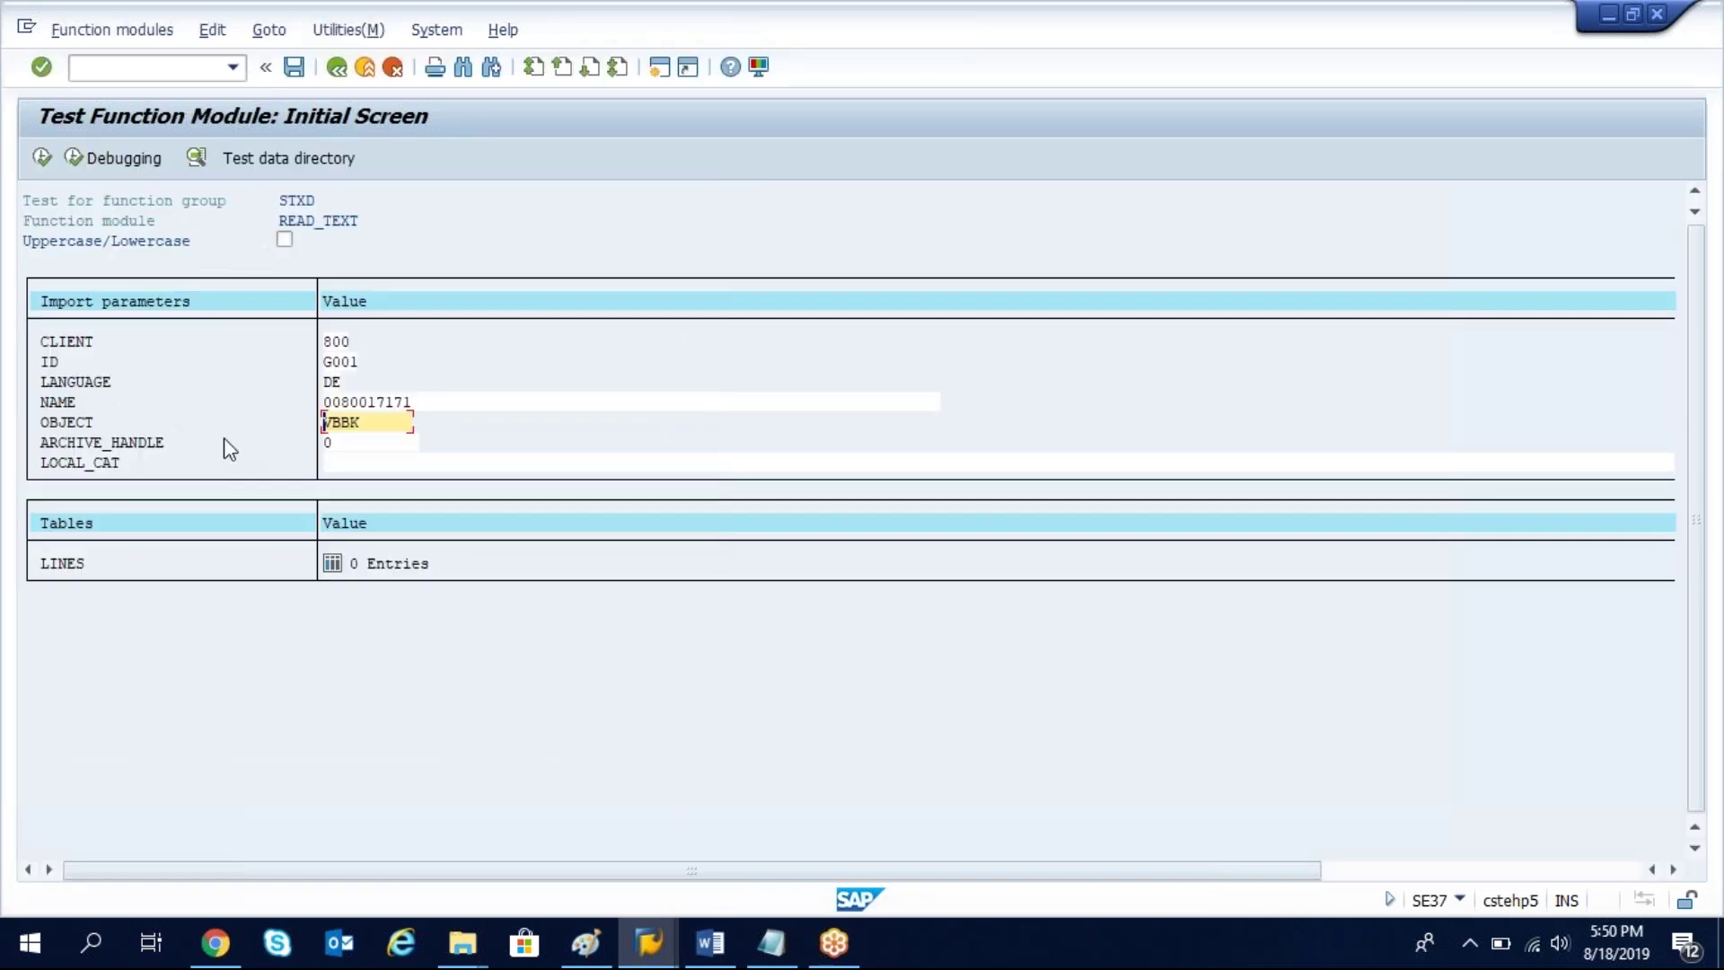
{"action": "left_click", "coordinate": [330, 402]}
{"action": "key", "text": "alt+Tab"}
{"action": "left_click", "coordinate": [225, 325]}
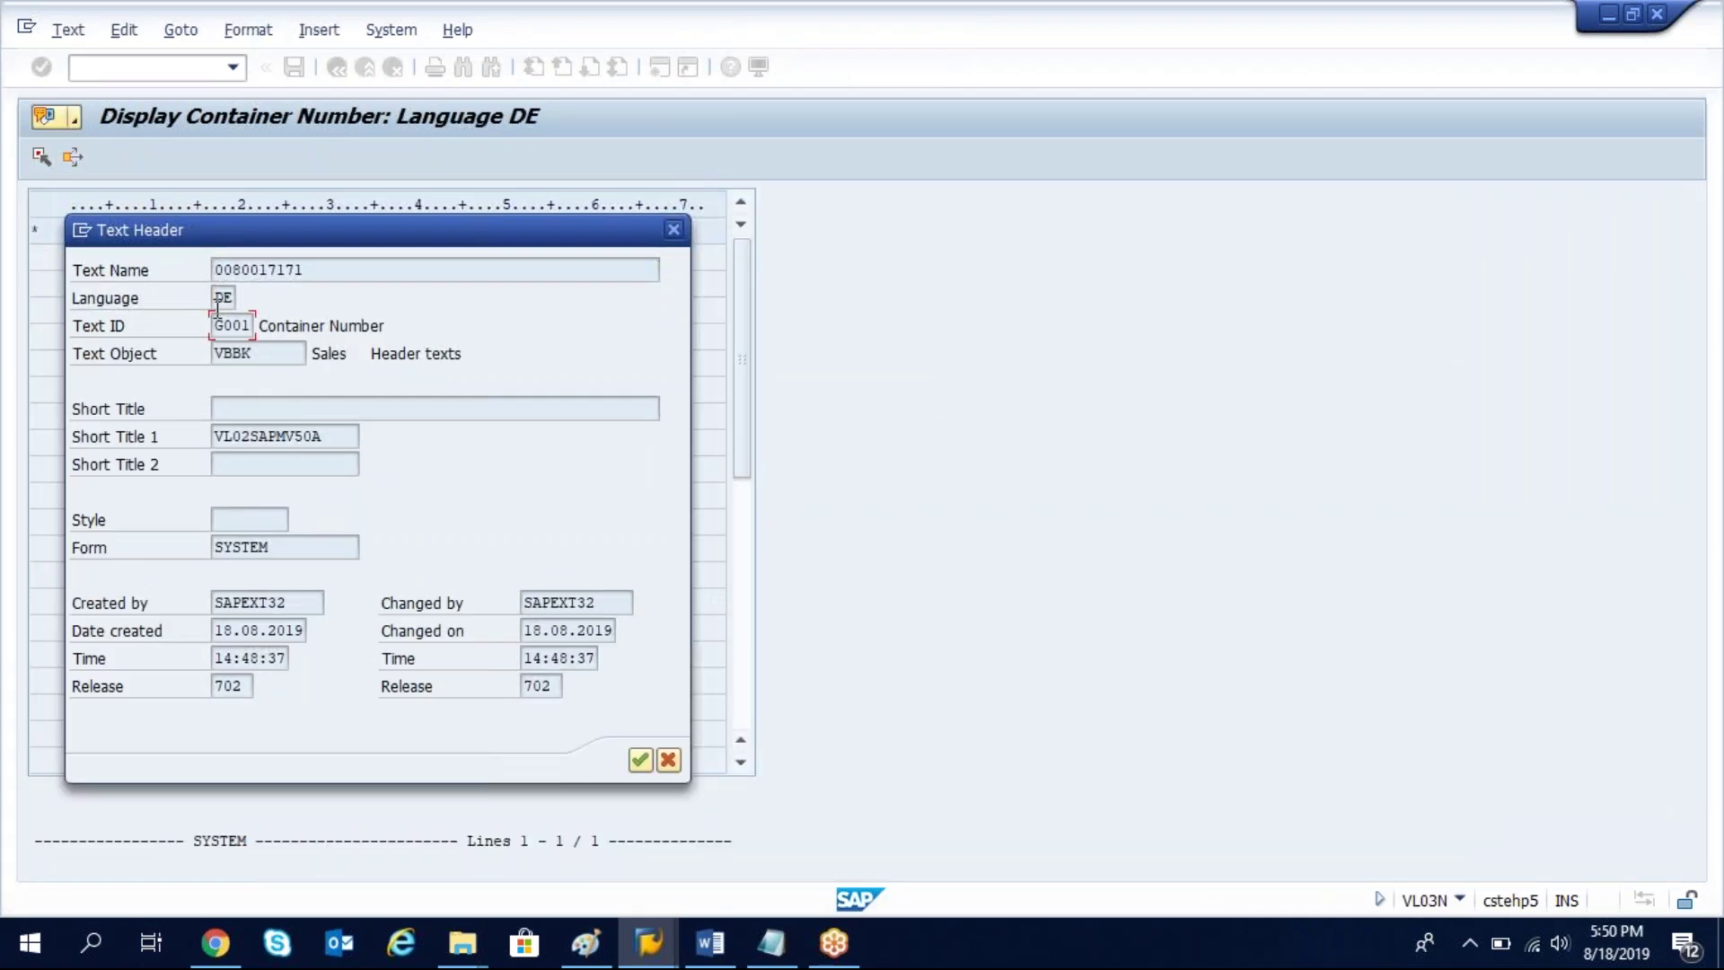
{"action": "key", "text": "alt+Tab"}
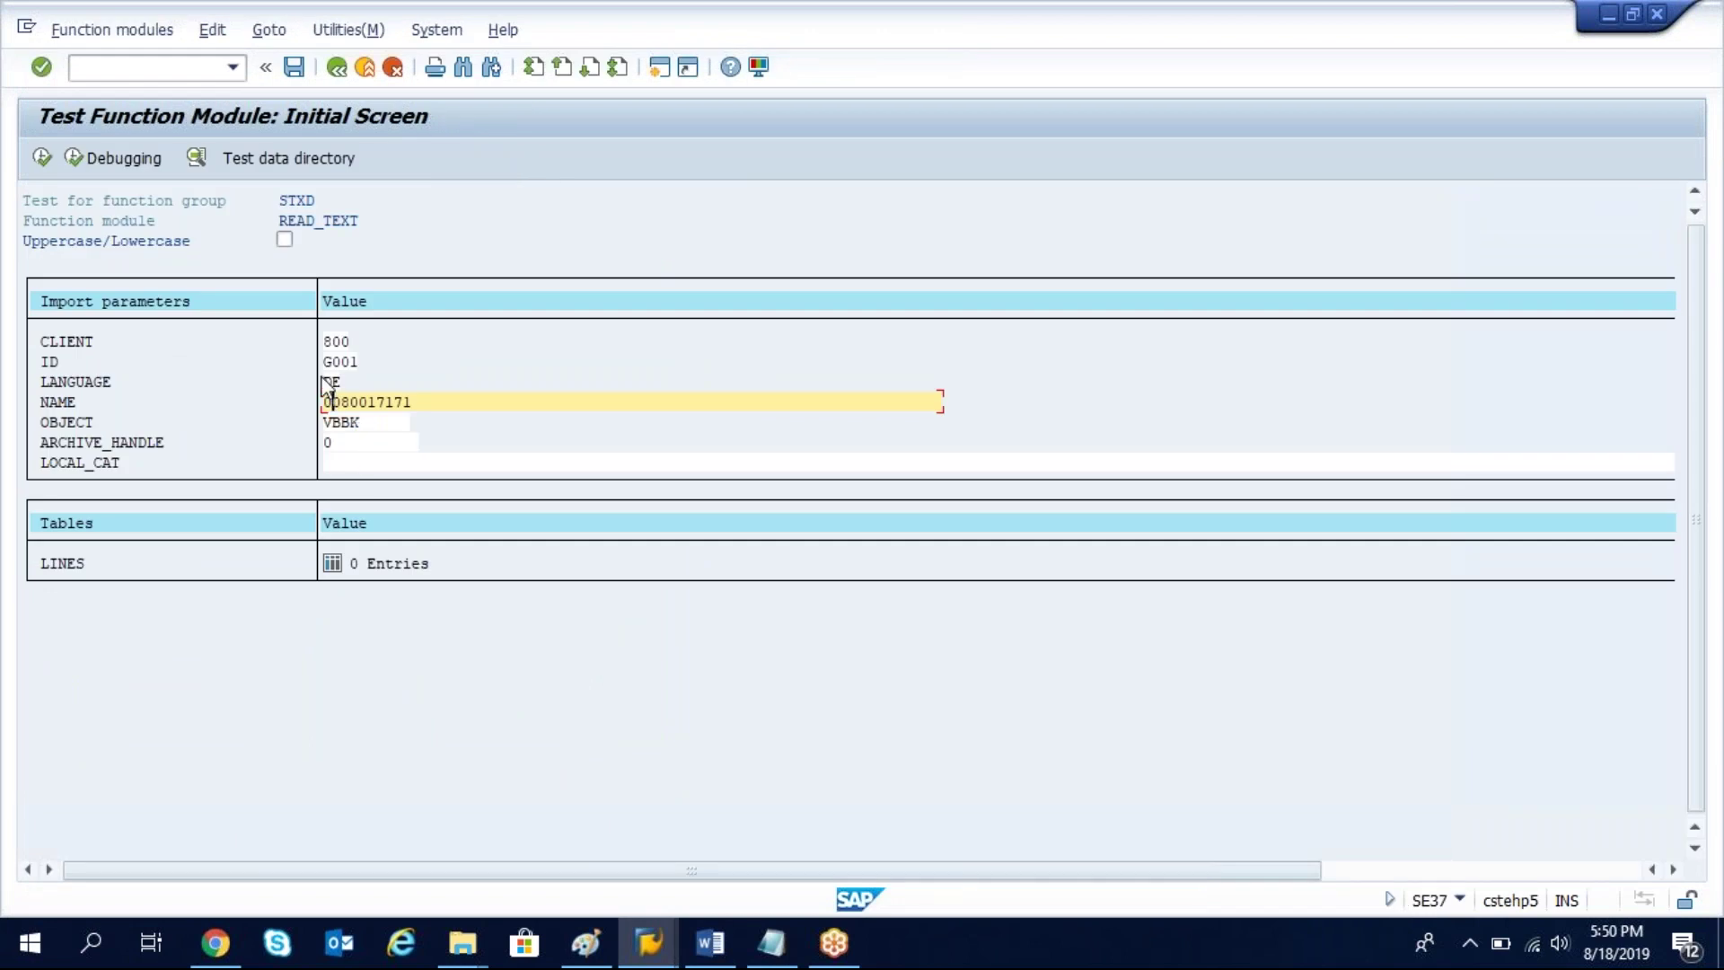
{"action": "key", "text": "alt+Tab"}
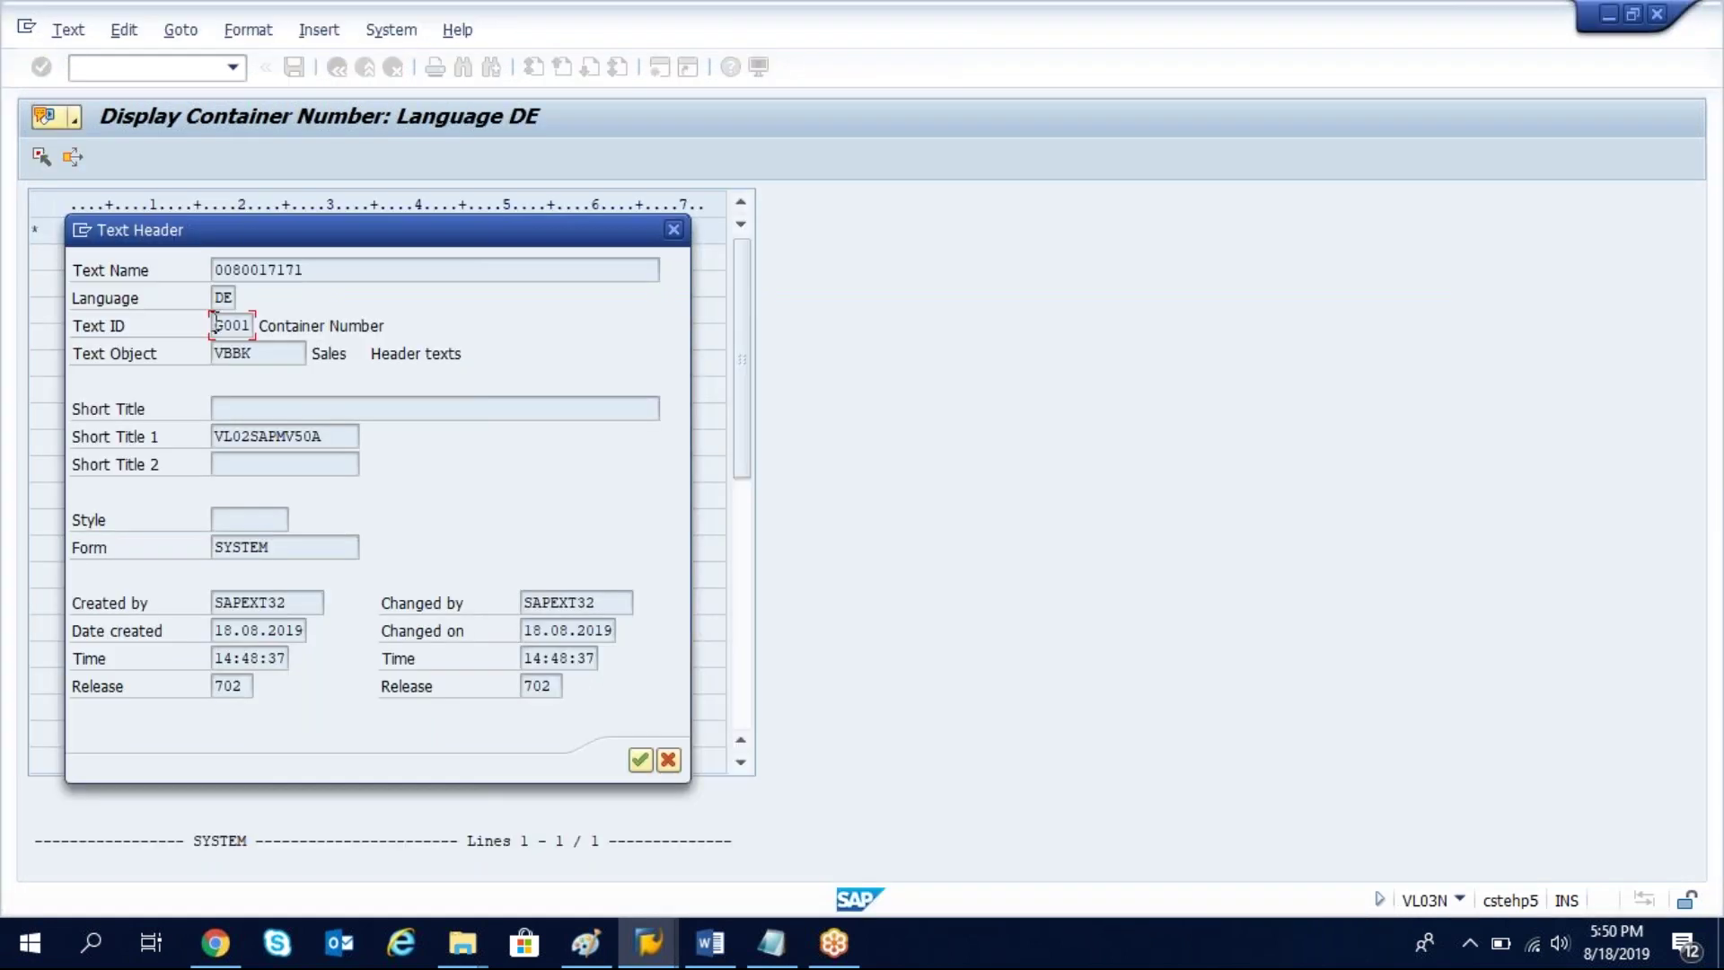
{"action": "left_click_drag", "start_coordinate": [214, 324], "coordinate": [412, 362]}
{"action": "key", "text": "alt+Tab"}
{"action": "type", "text": "G001"}
Step: Copy the Text Object VBBK into the OBJECT parameter
{"action": "key", "text": "alt+Tab"}
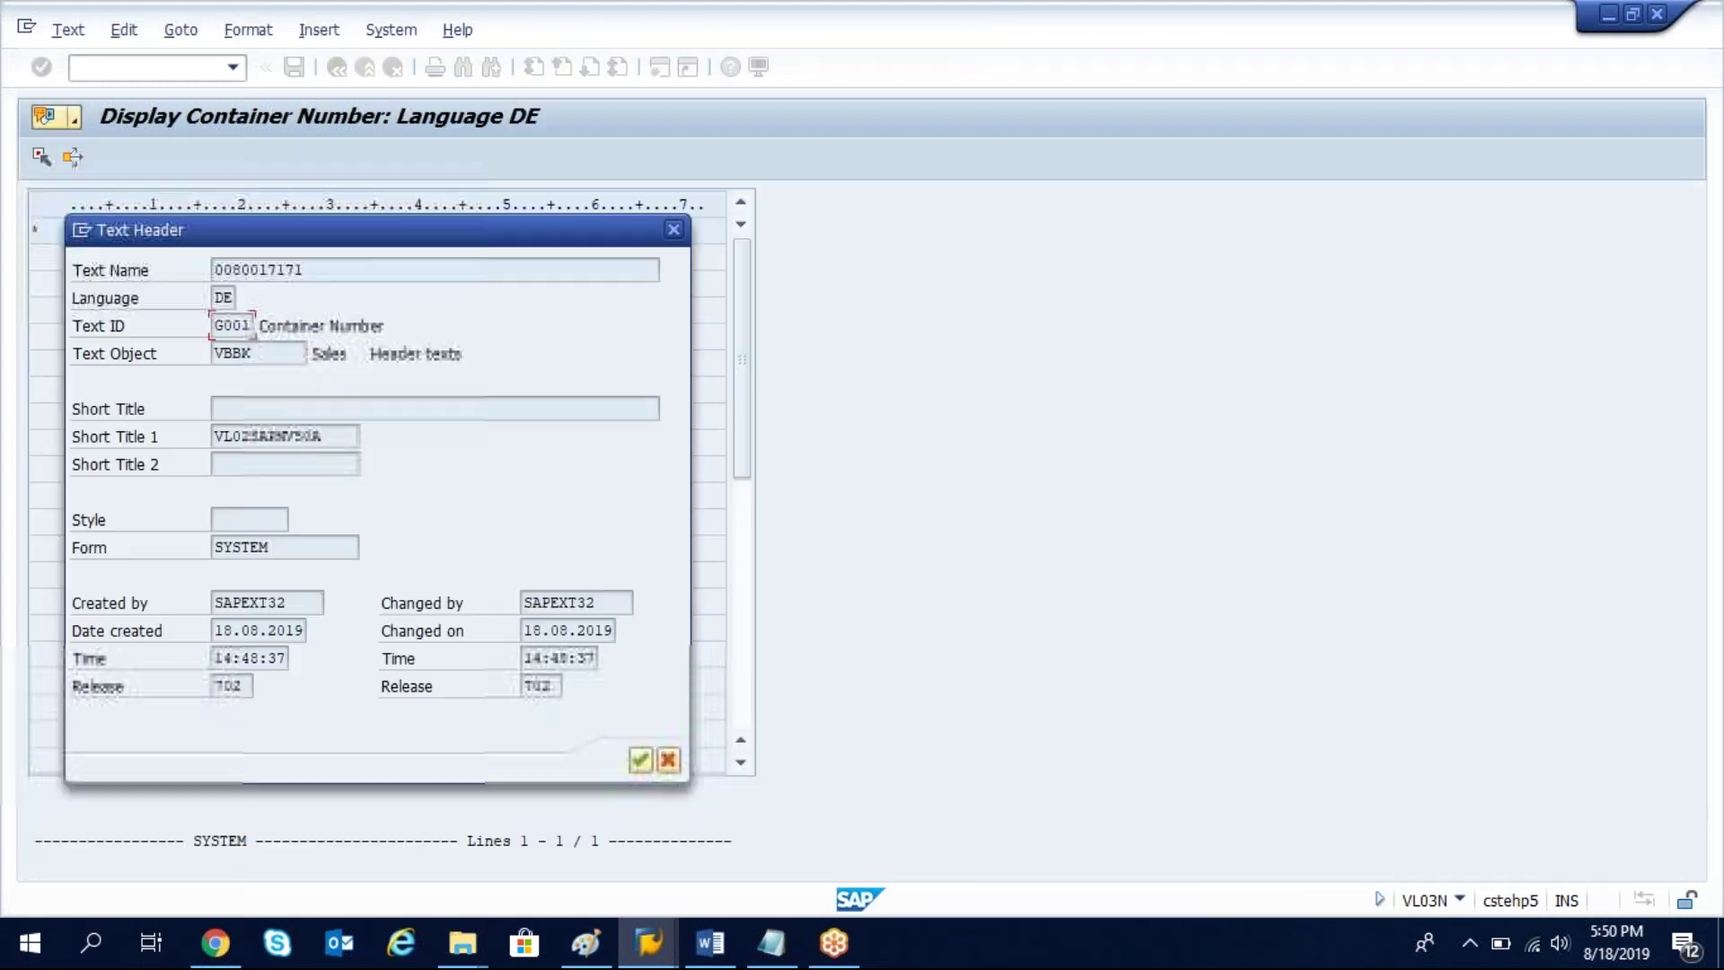
{"action": "left_click_drag", "start_coordinate": [254, 354], "coordinate": [213, 353]}
{"action": "key", "text": "ctrl+c"}
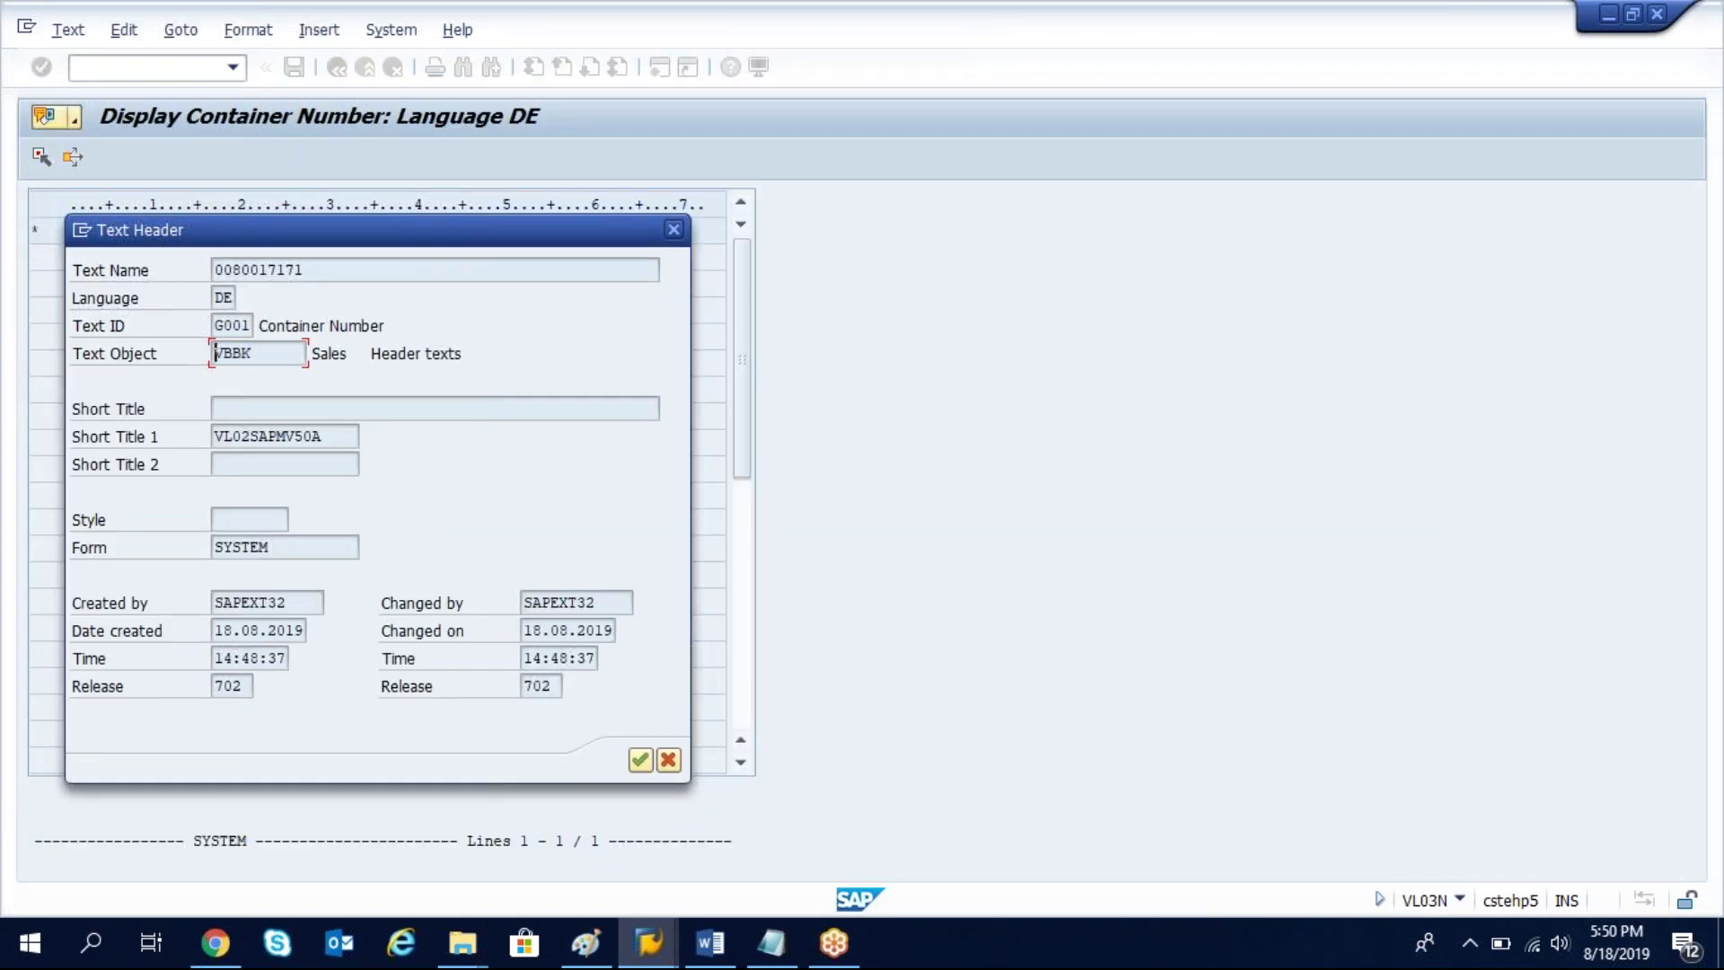
{"action": "key", "text": "alt+Tab"}
{"action": "left_click_drag", "start_coordinate": [400, 422], "coordinate": [292, 417]}
{"action": "key", "text": "alt+Tab"}
{"action": "key", "text": "alt+Tab"}
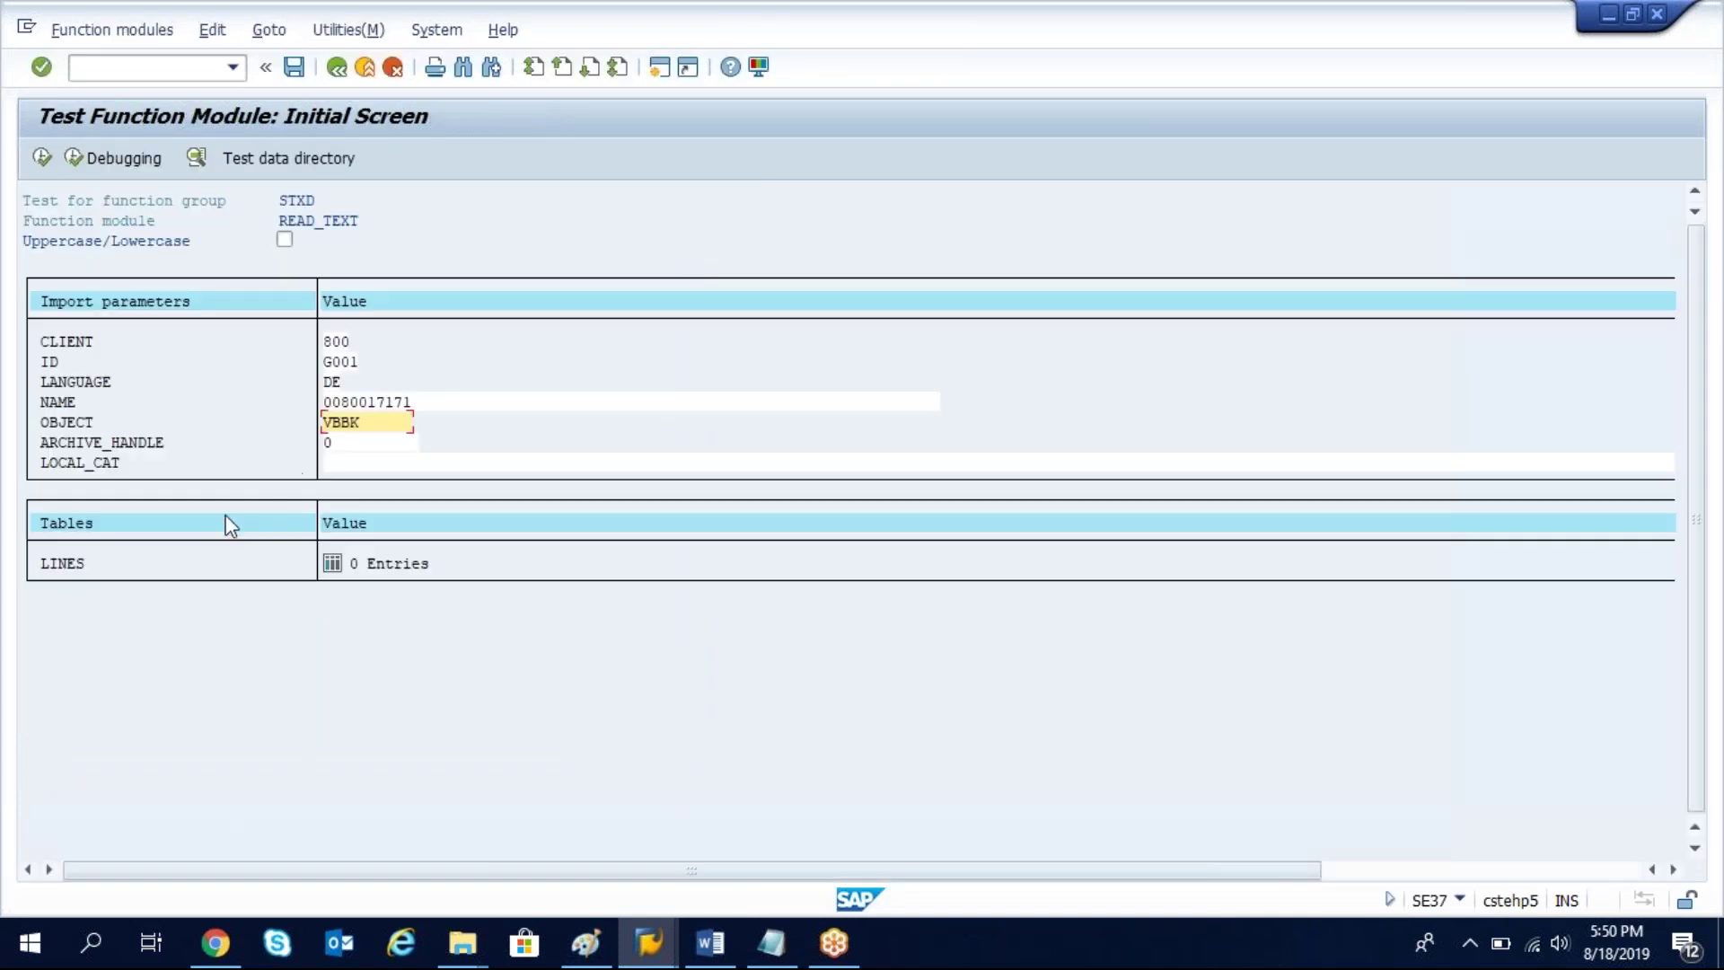
Step: Execute the READ_TEXT test and view its single returned line CT-2019
{"action": "left_click", "coordinate": [44, 161]}
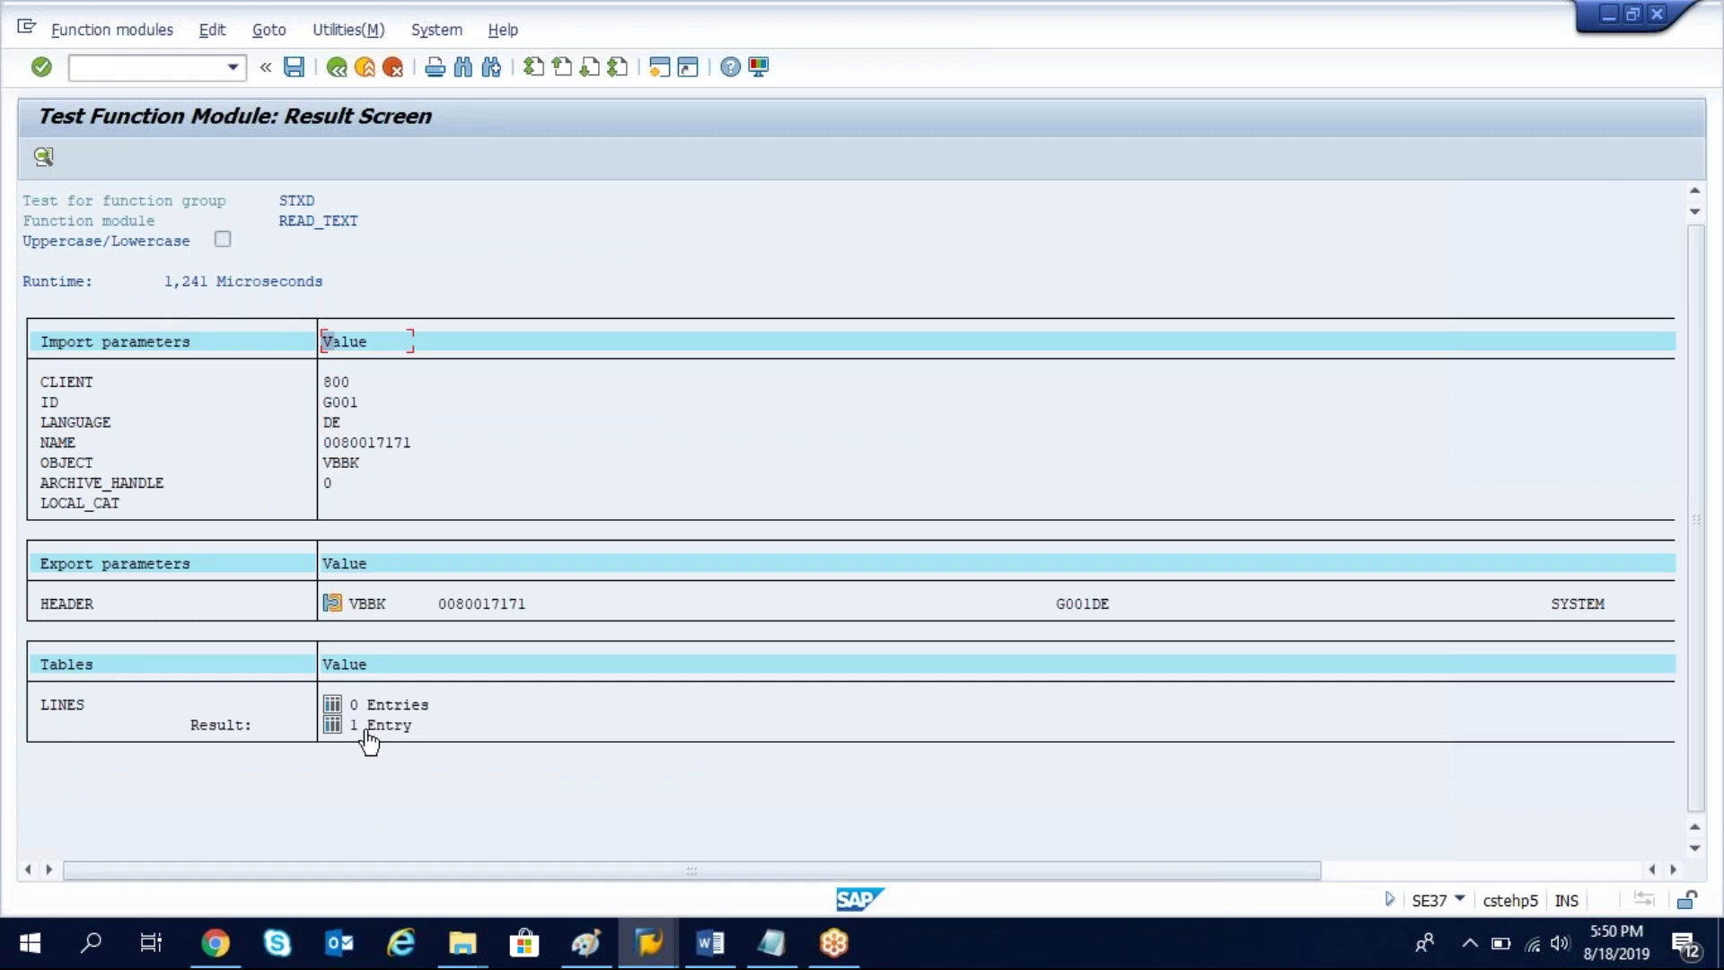
{"action": "left_click", "coordinate": [332, 724]}
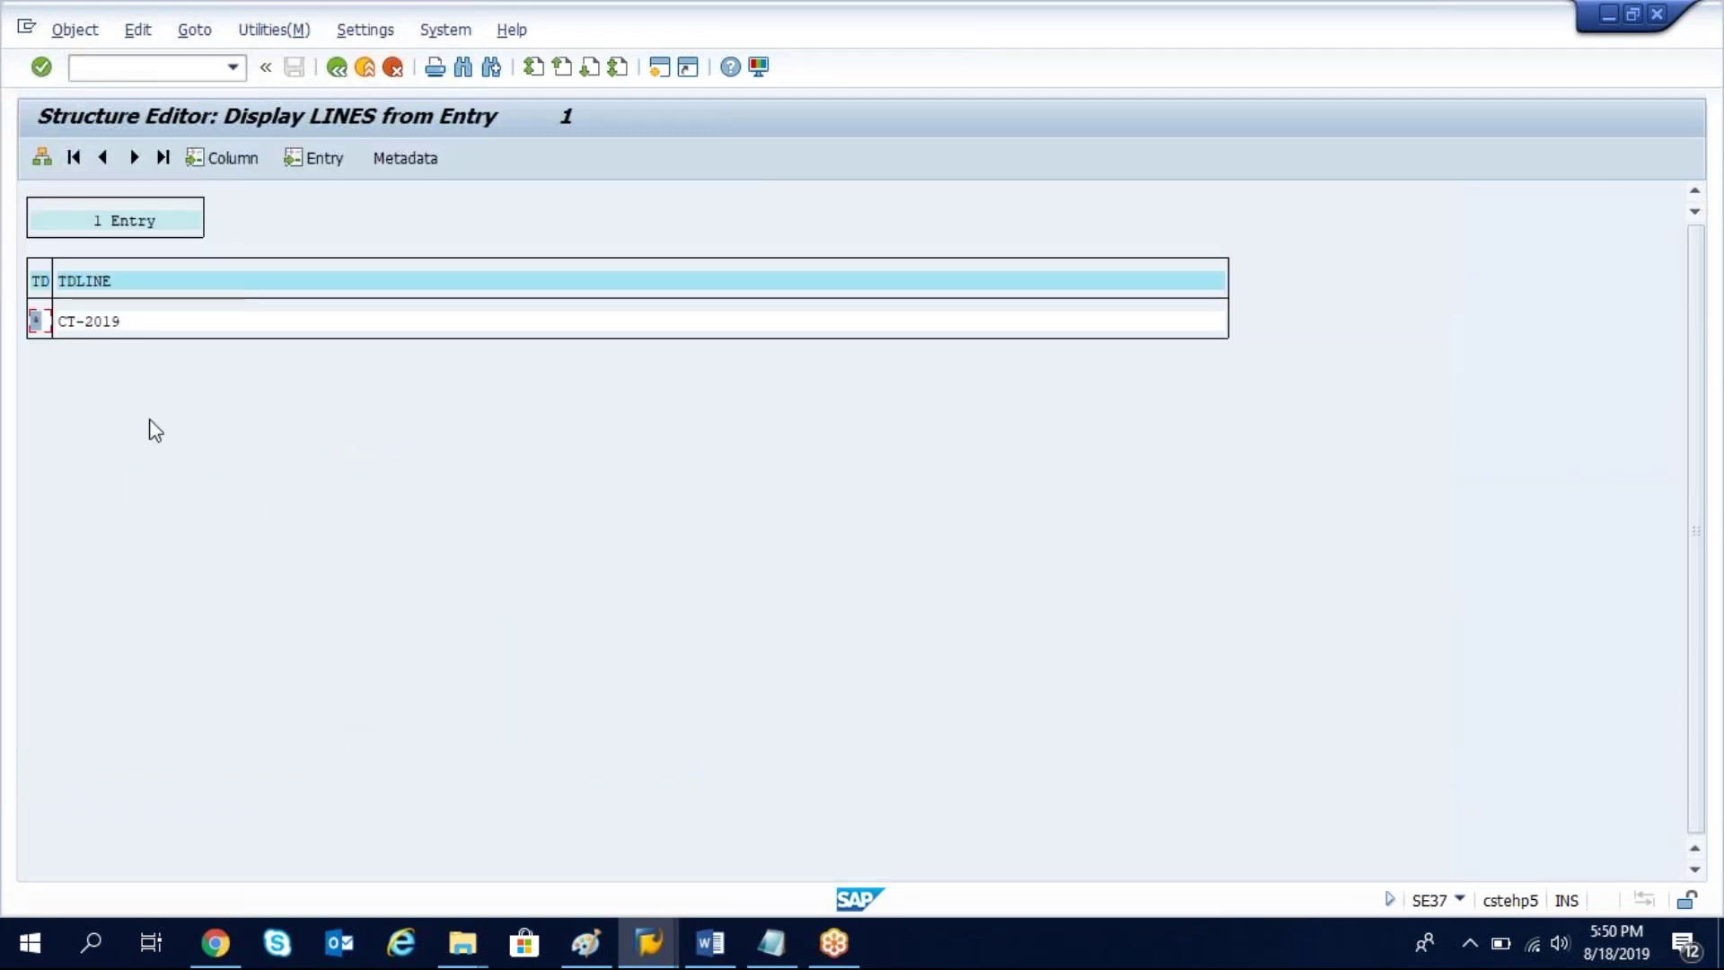
{"action": "left_click", "coordinate": [100, 329]}
{"action": "left_click_drag", "start_coordinate": [60, 333], "coordinate": [120, 335]}
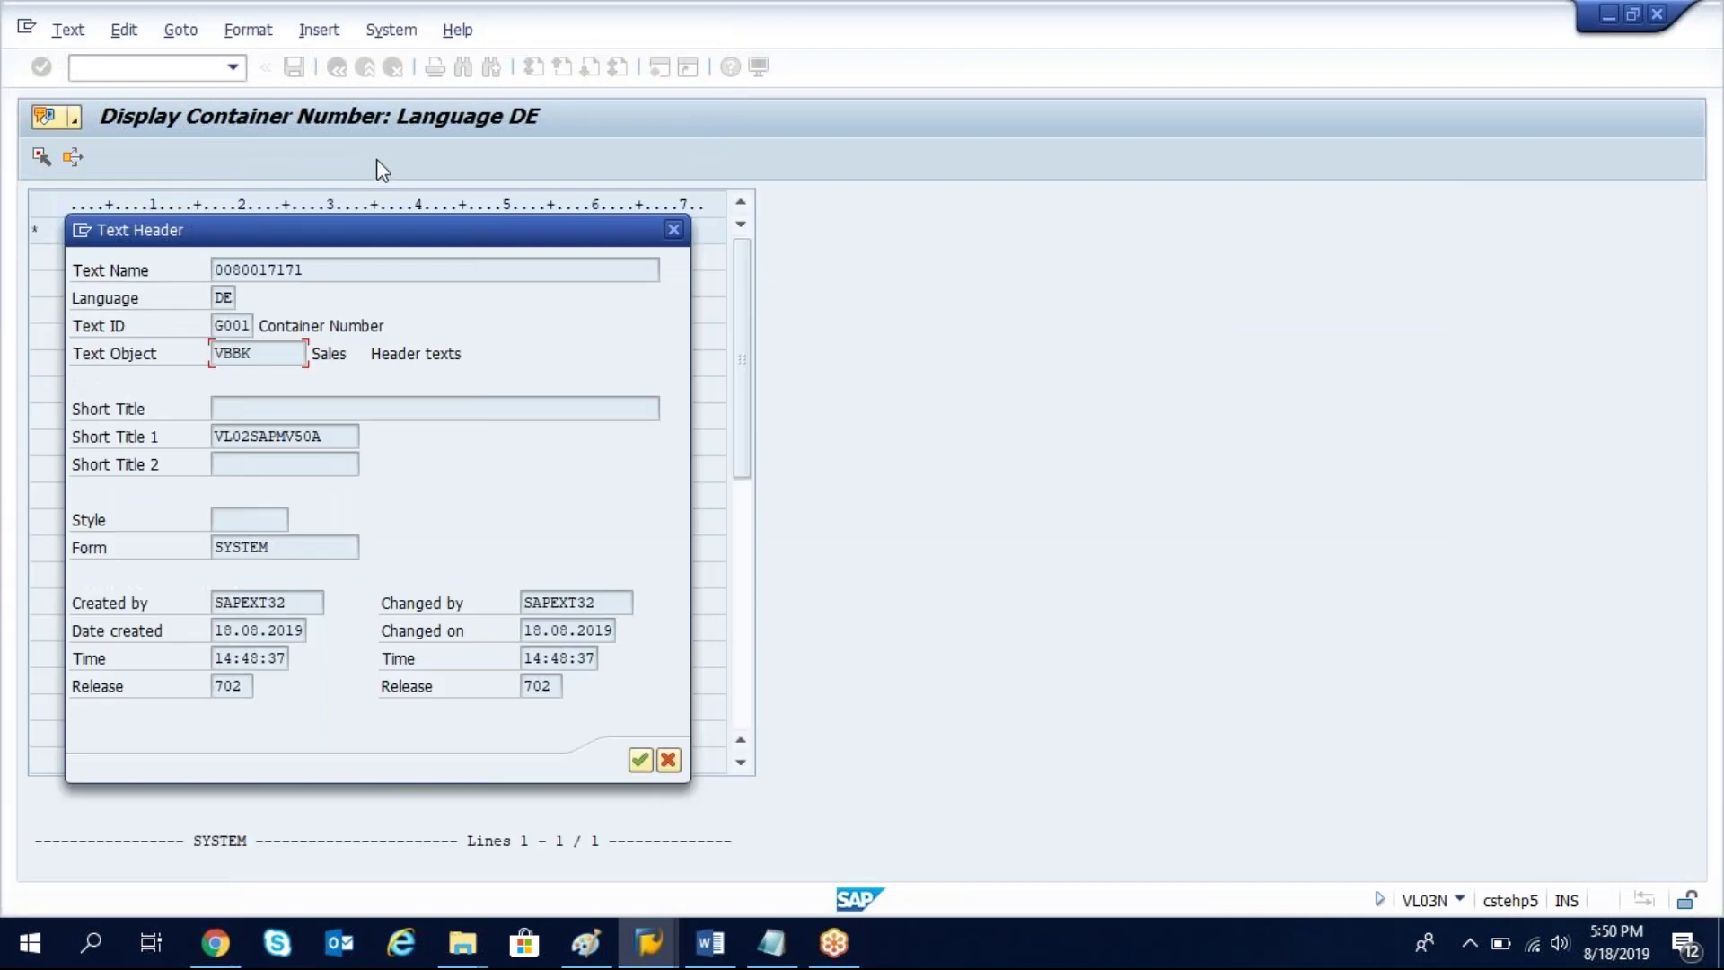
Step: Compare it with the delivery's Container Number header text CT-2019
{"action": "left_click", "coordinate": [674, 230]}
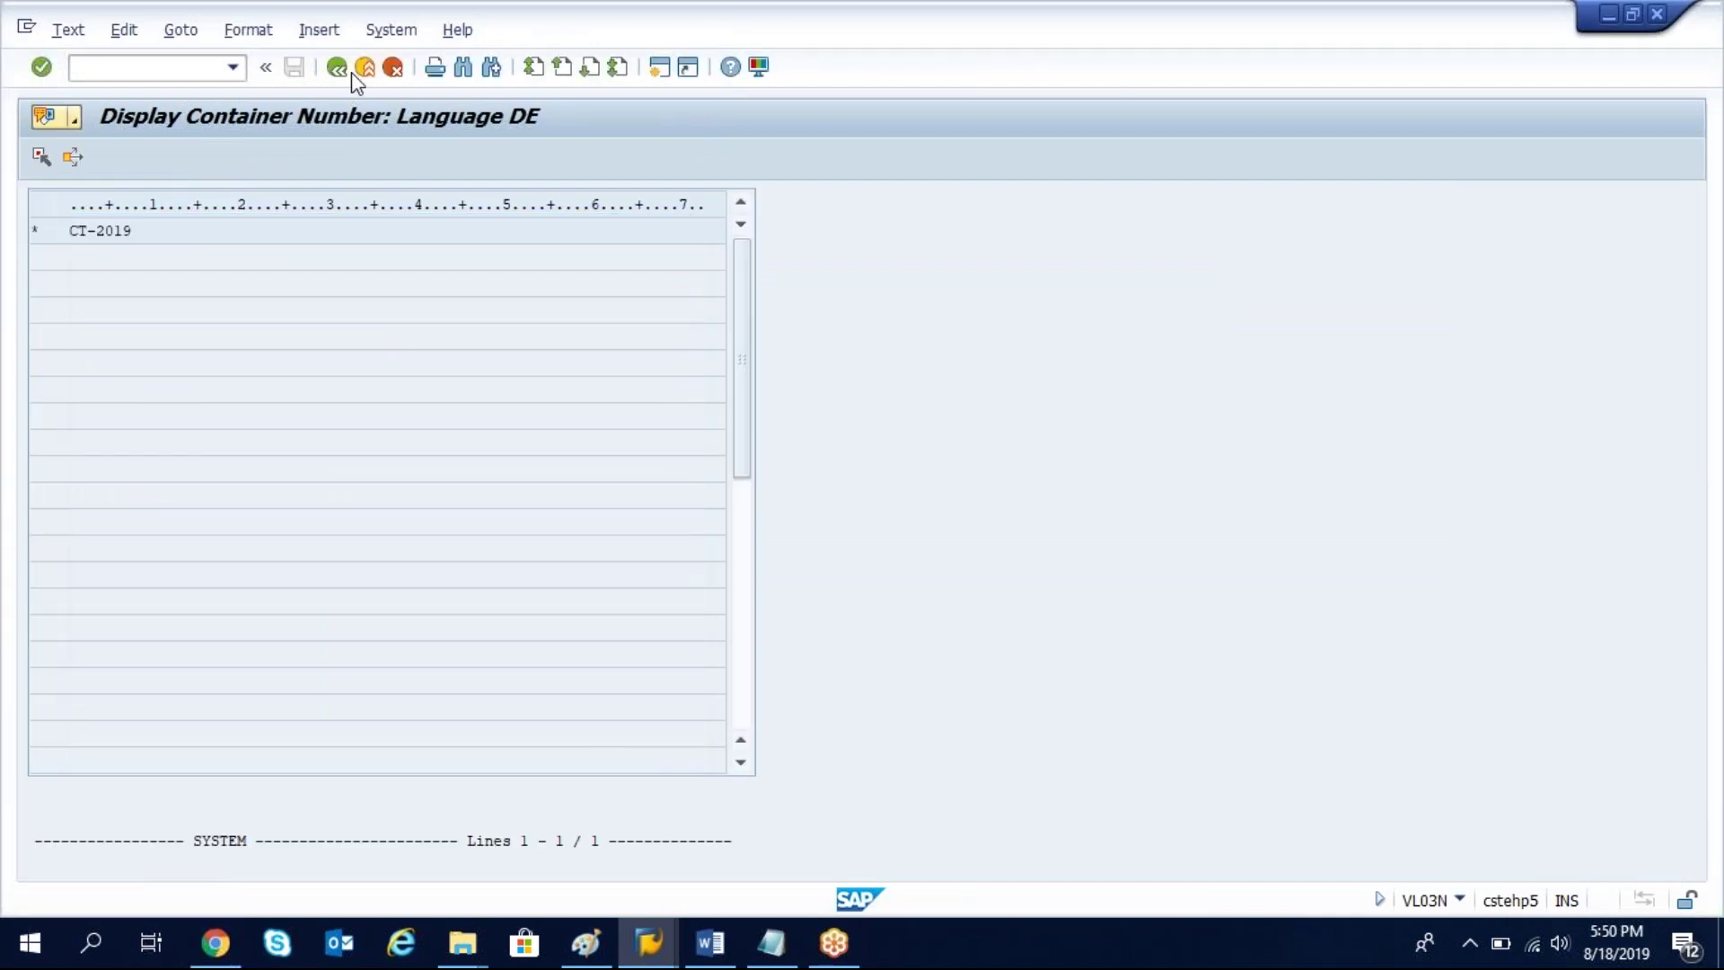
{"action": "left_click", "coordinate": [344, 69]}
{"action": "left_click_drag", "start_coordinate": [405, 348], "coordinate": [324, 348]}
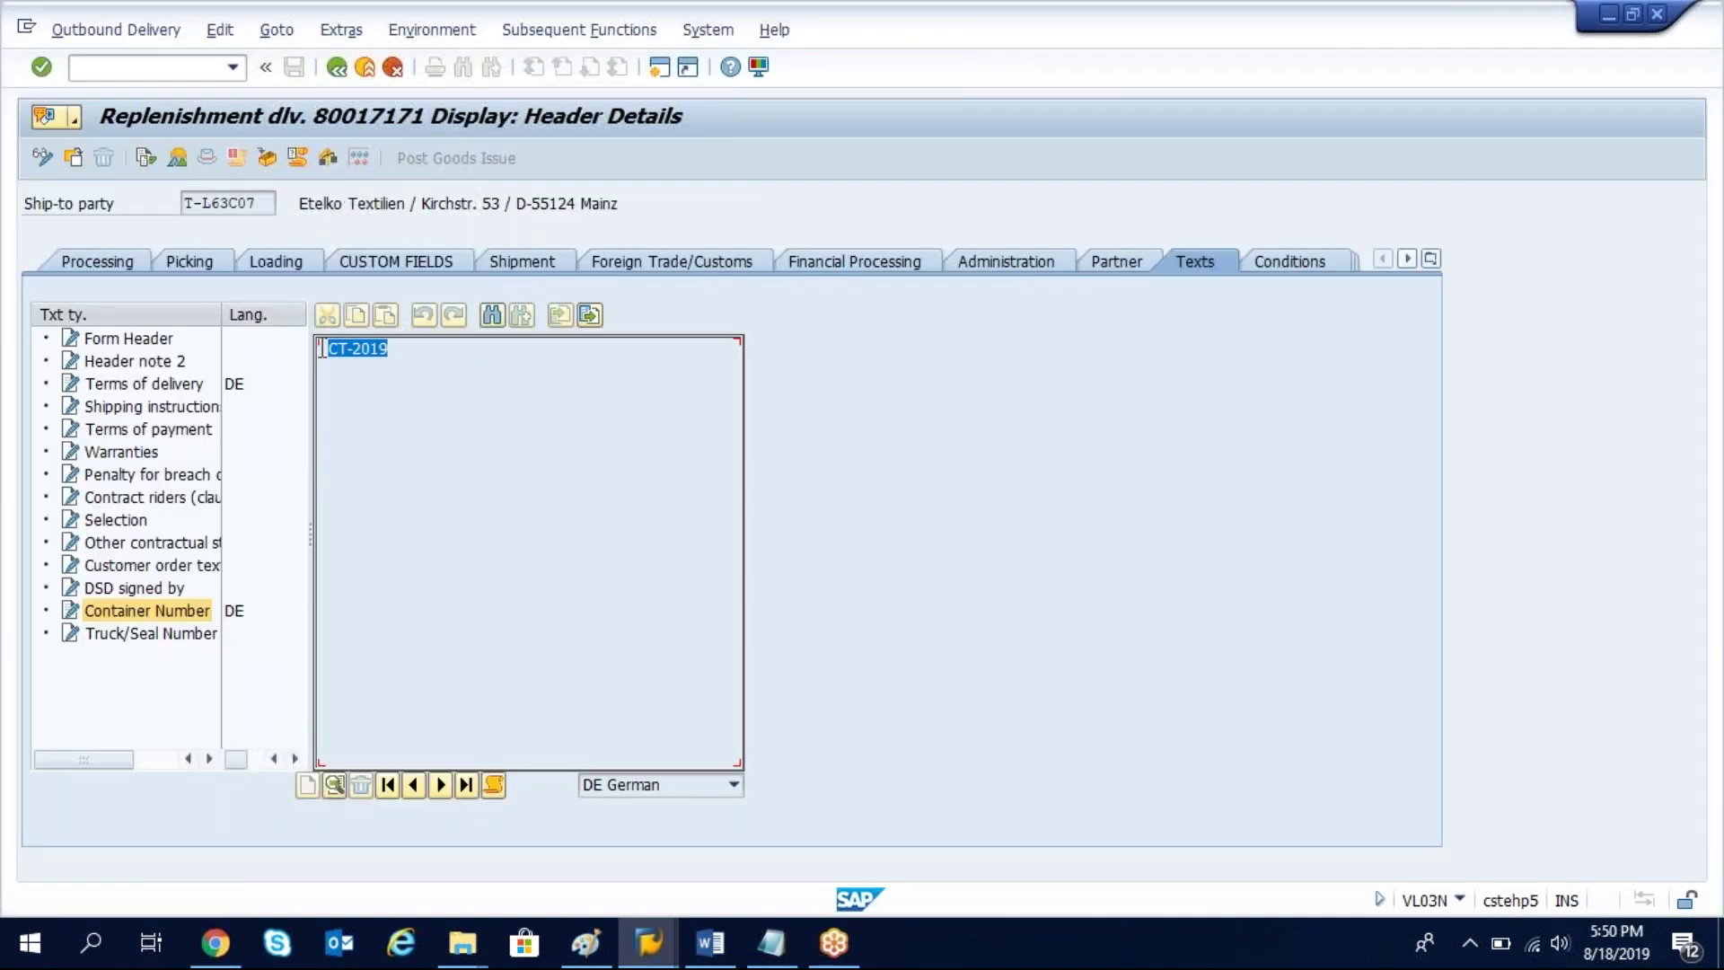
{"action": "left_click", "coordinate": [429, 348]}
{"action": "left_click", "coordinate": [338, 69]}
Step: Enter the Item note 'Test Item Note' on item 1 of delivery 80017171 in change mode
{"action": "left_click", "coordinate": [338, 68]}
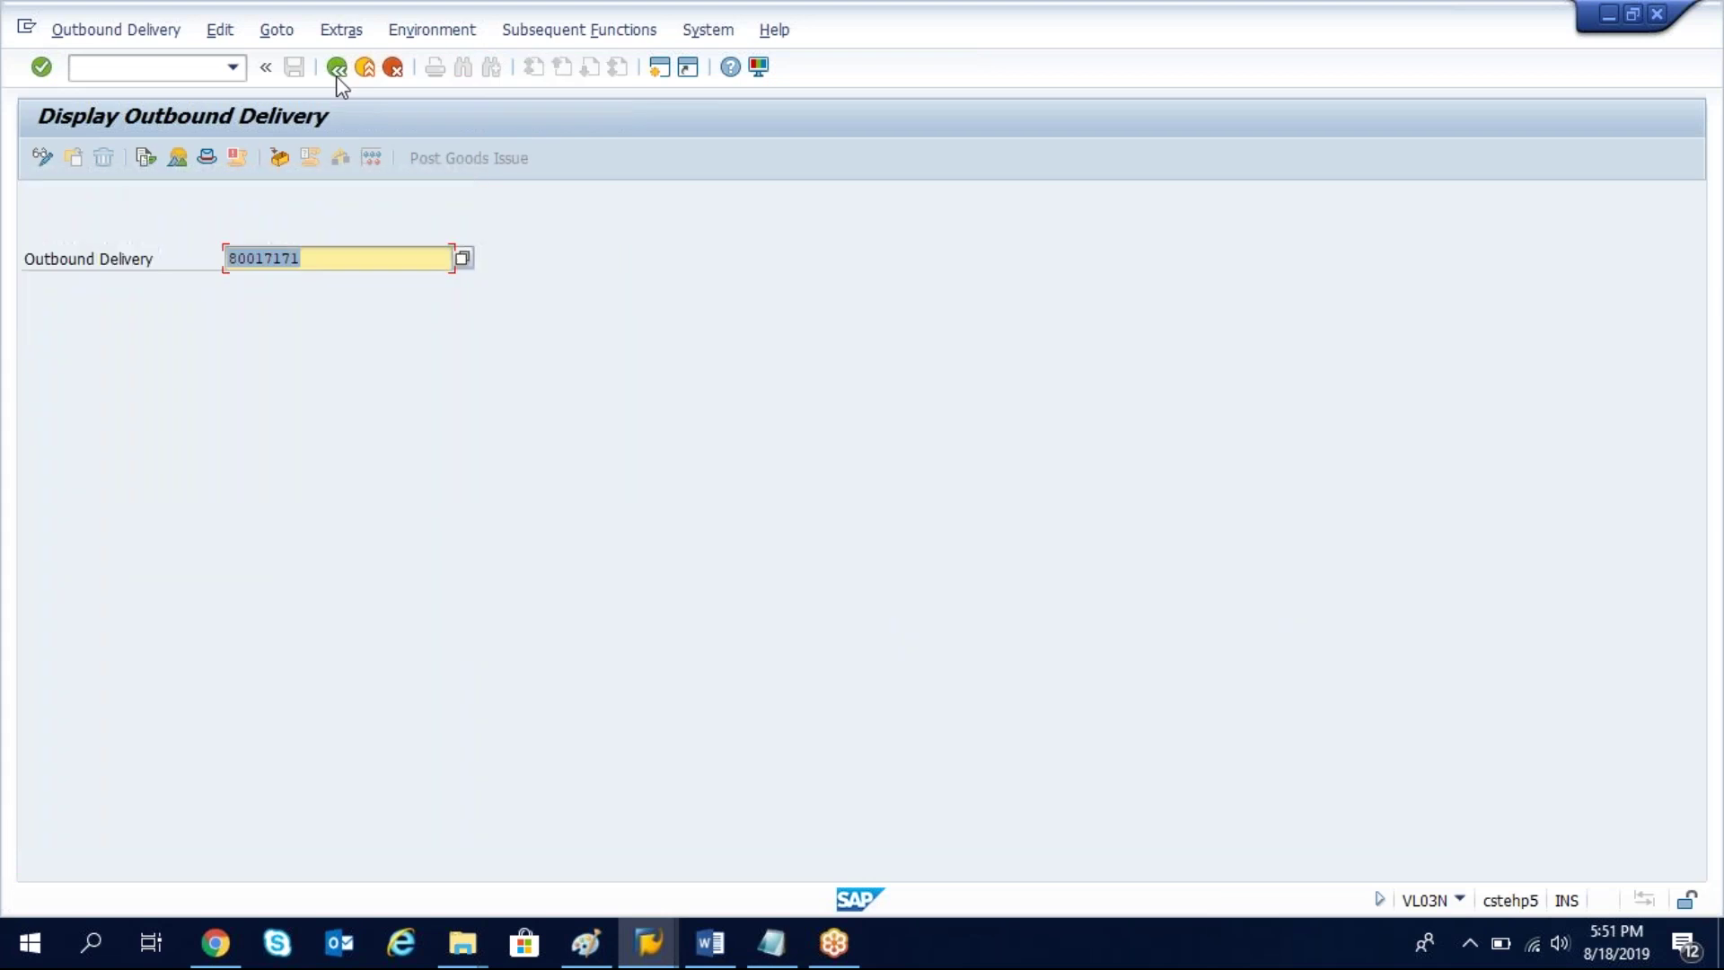
{"action": "left_click", "coordinate": [41, 157]}
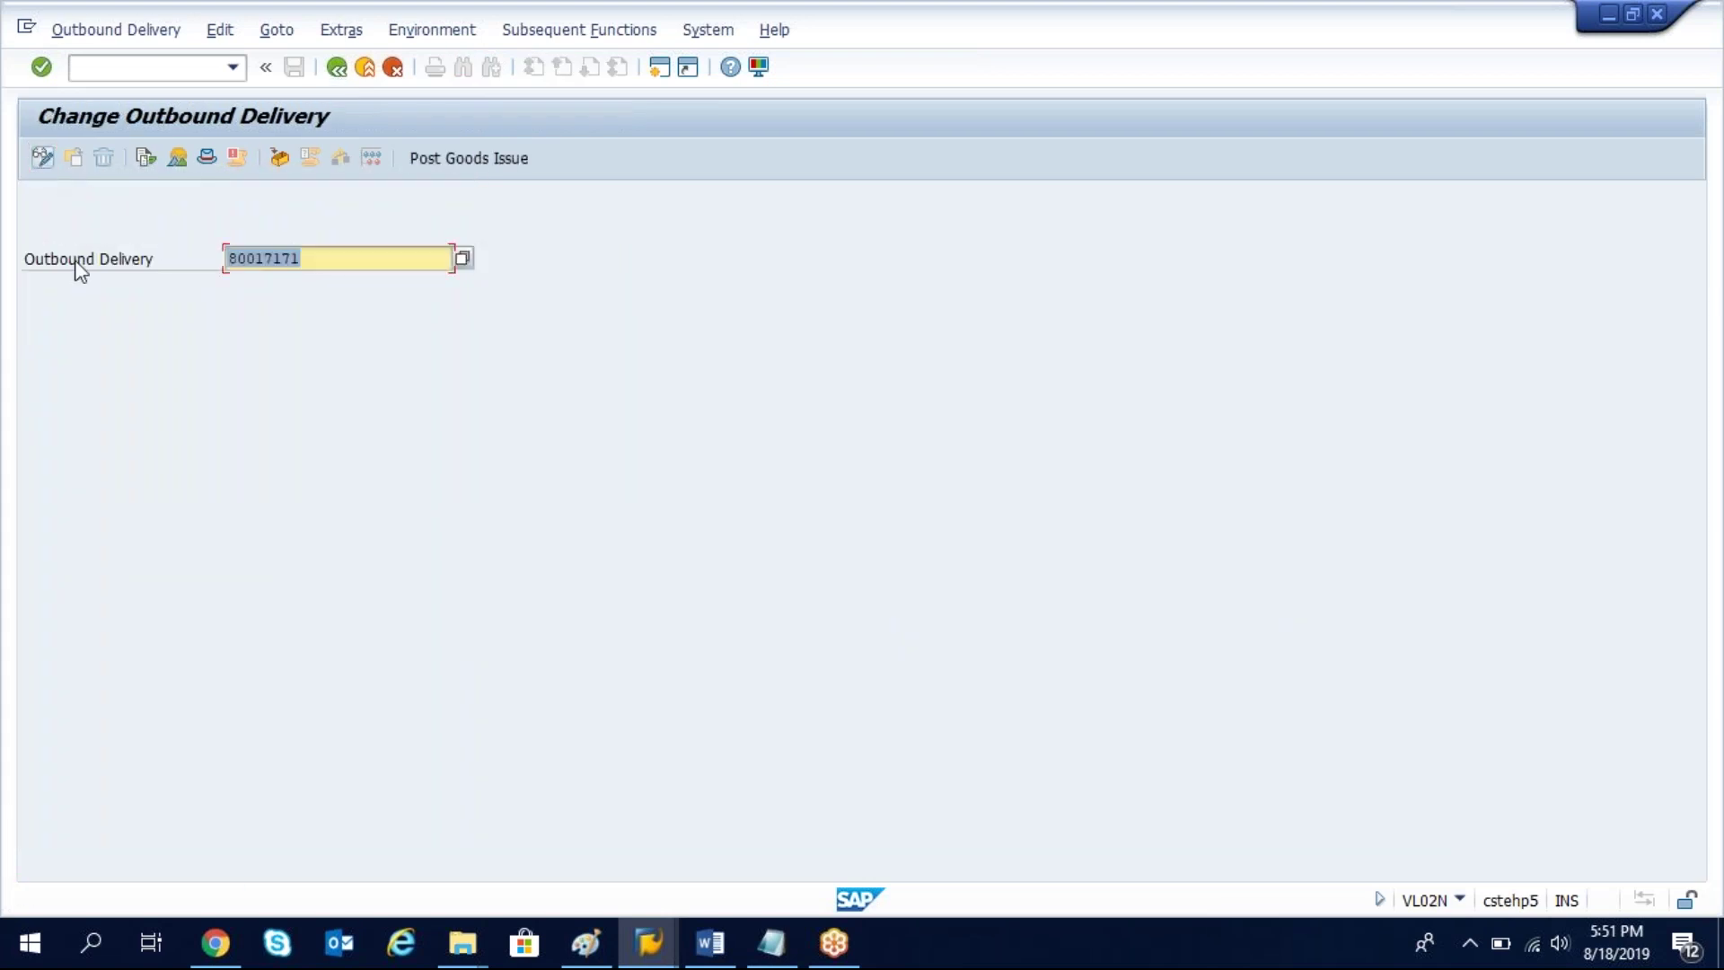
{"action": "key", "text": "Return"}
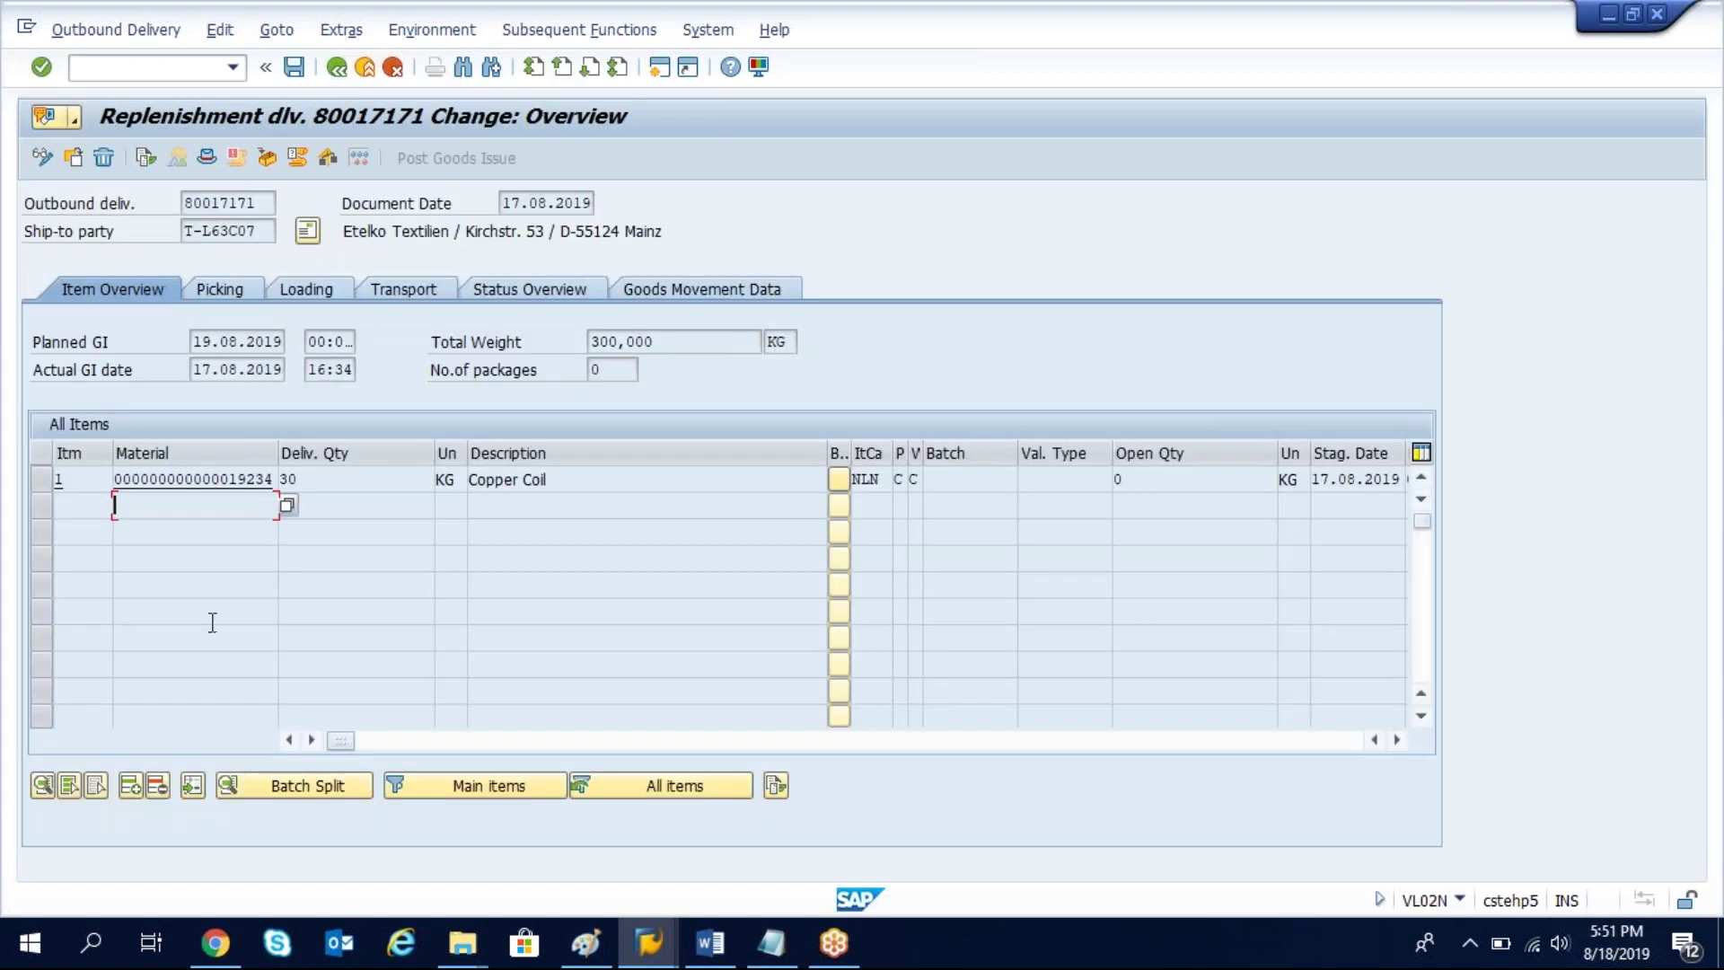
{"action": "left_click", "coordinate": [42, 785]}
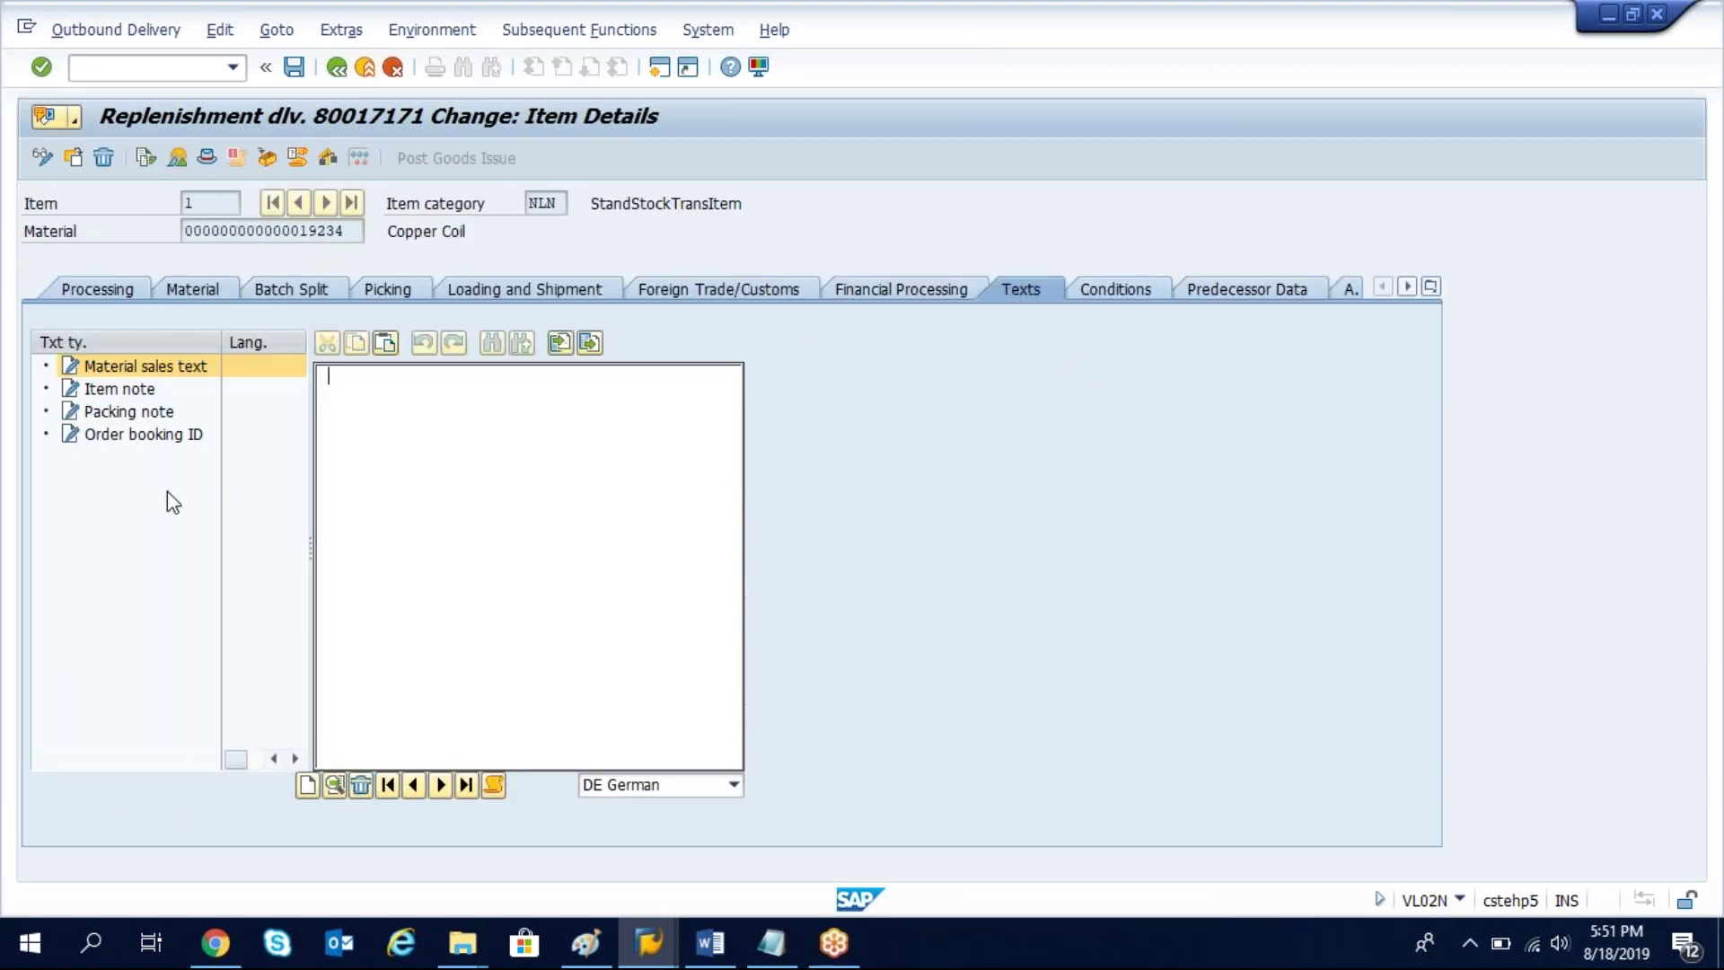
{"action": "left_click", "coordinate": [118, 390]}
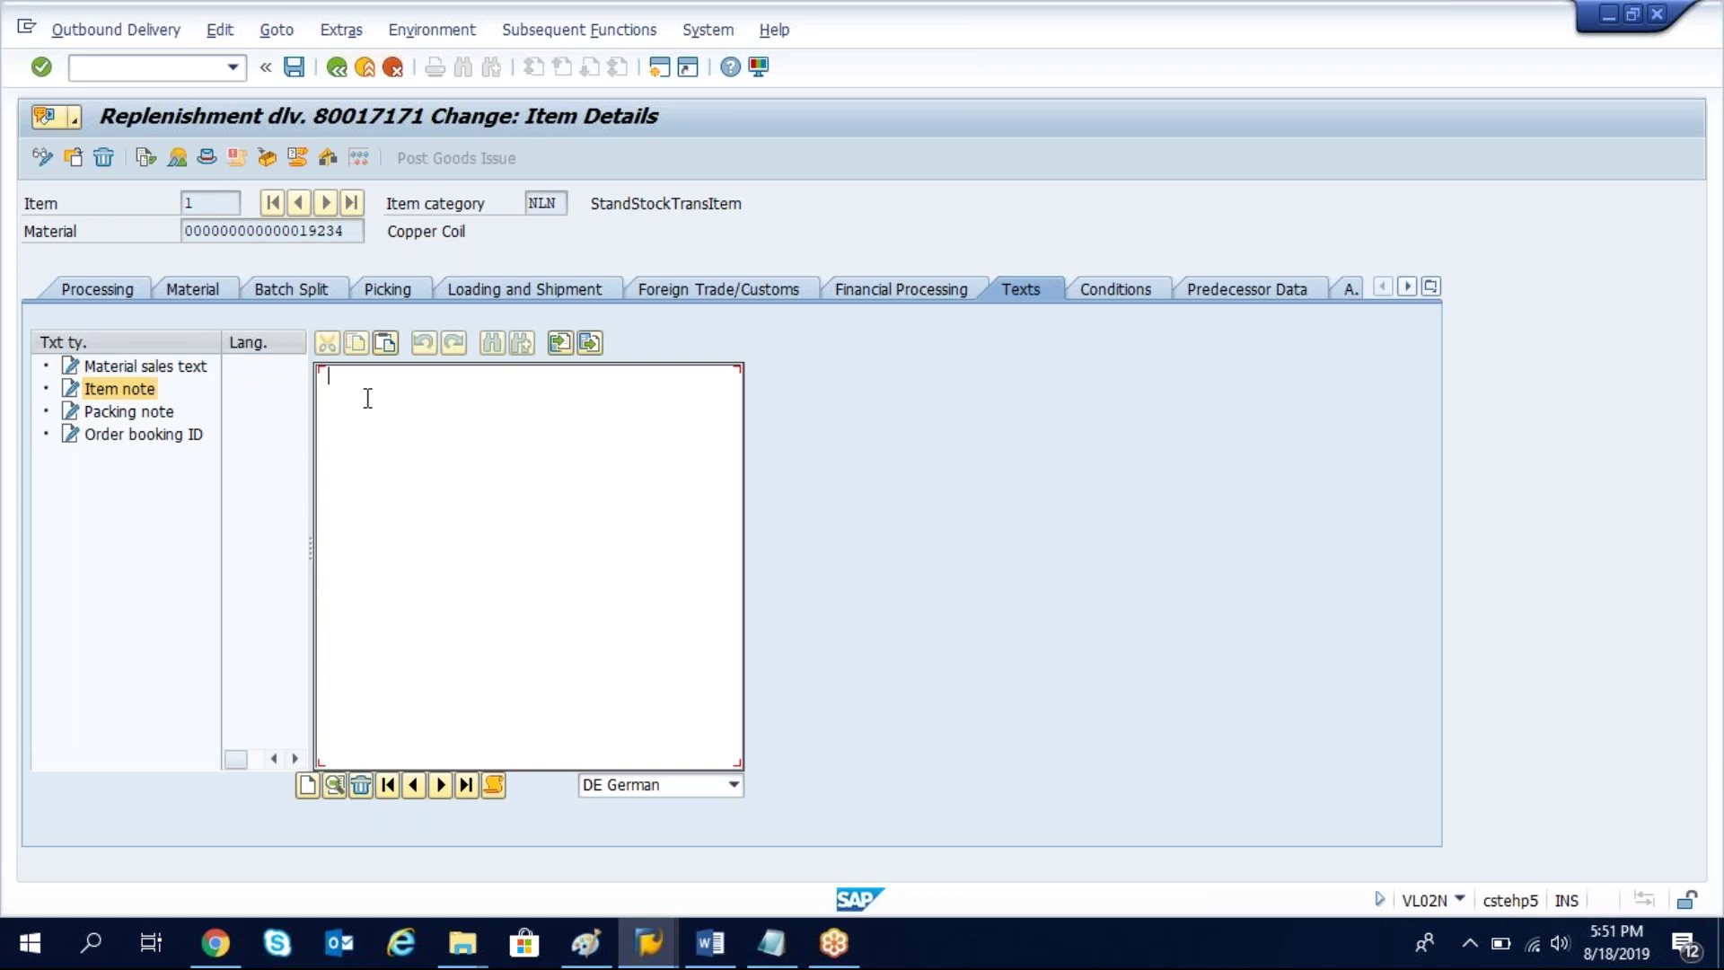
{"action": "type", "text": "Test Item Note"}
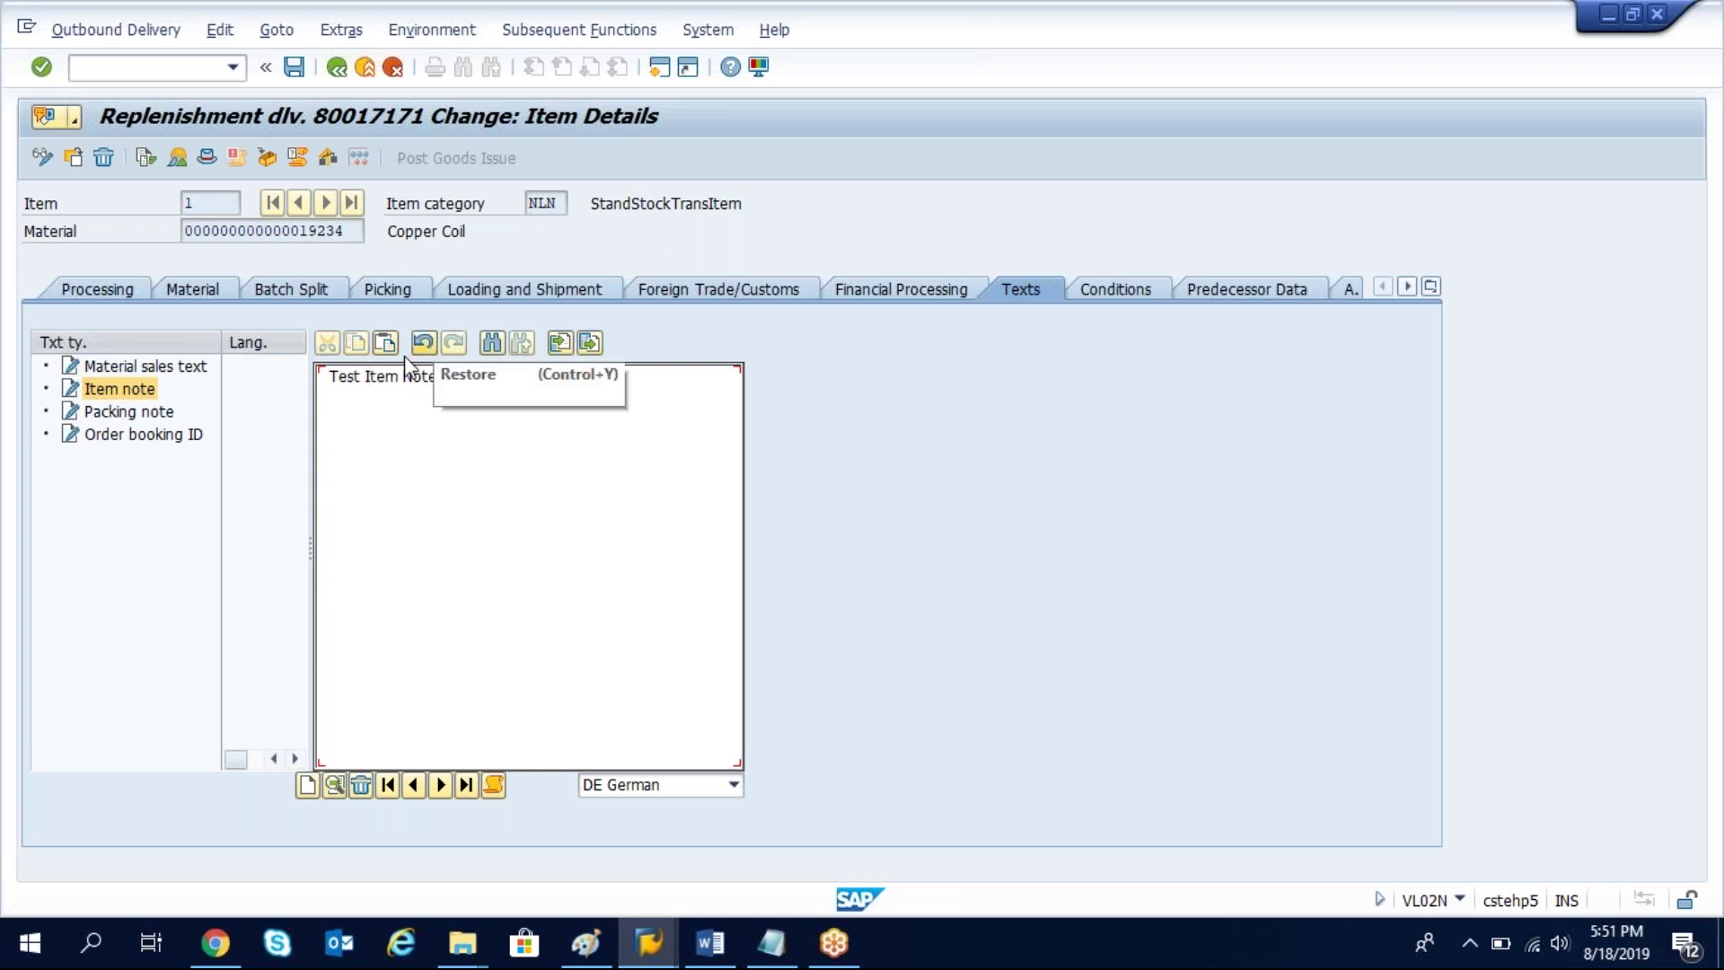
{"action": "left_click", "coordinate": [377, 377]}
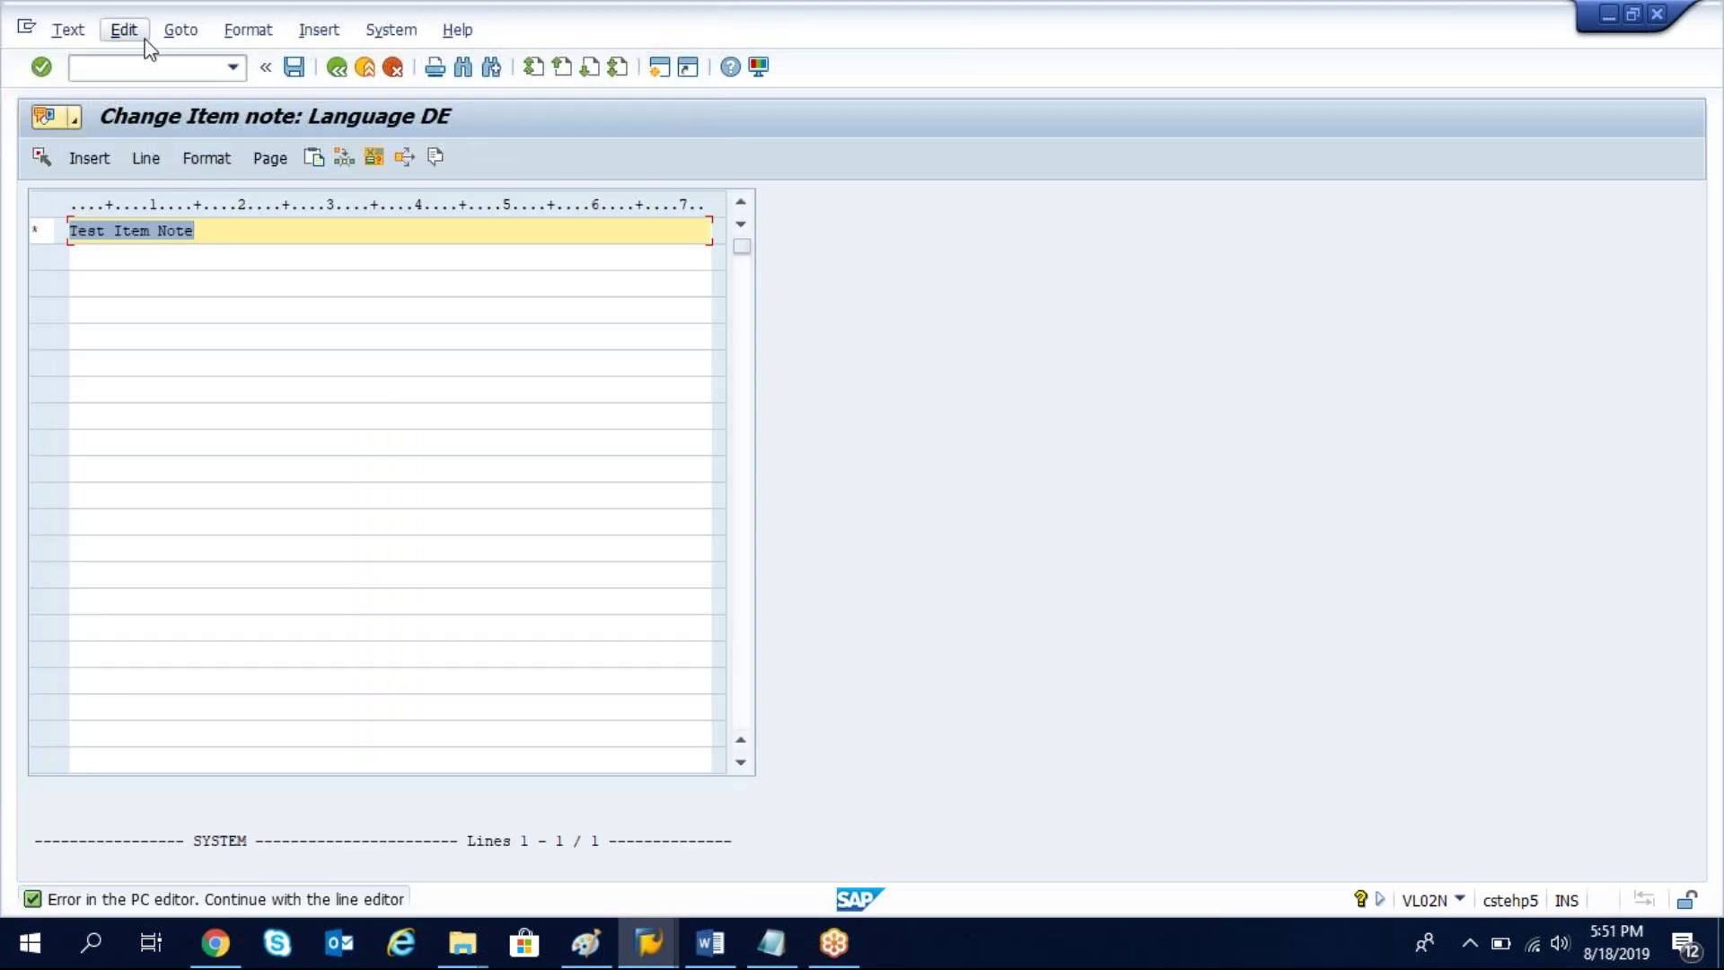
Step: Show the item note's text header and select its Text Name
{"action": "left_click", "coordinate": [177, 30]}
{"action": "left_click", "coordinate": [195, 89]}
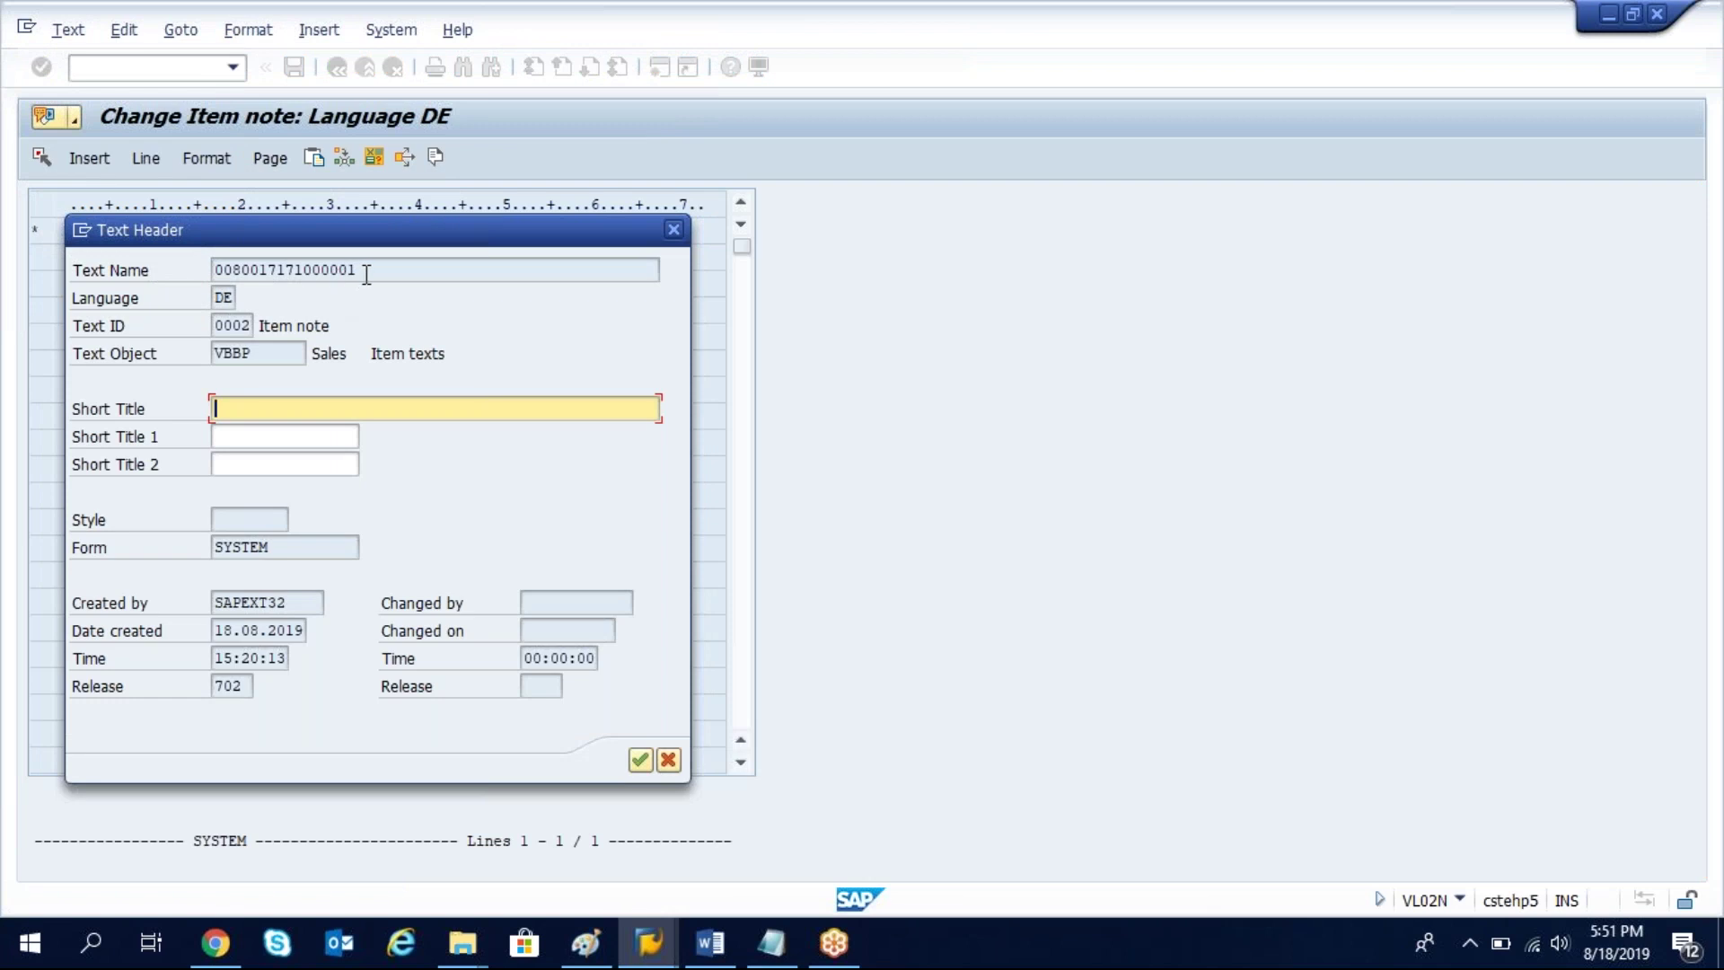
{"action": "left_click", "coordinate": [367, 272]}
{"action": "key", "text": "shift+Home"}
{"action": "key", "text": "Left"}
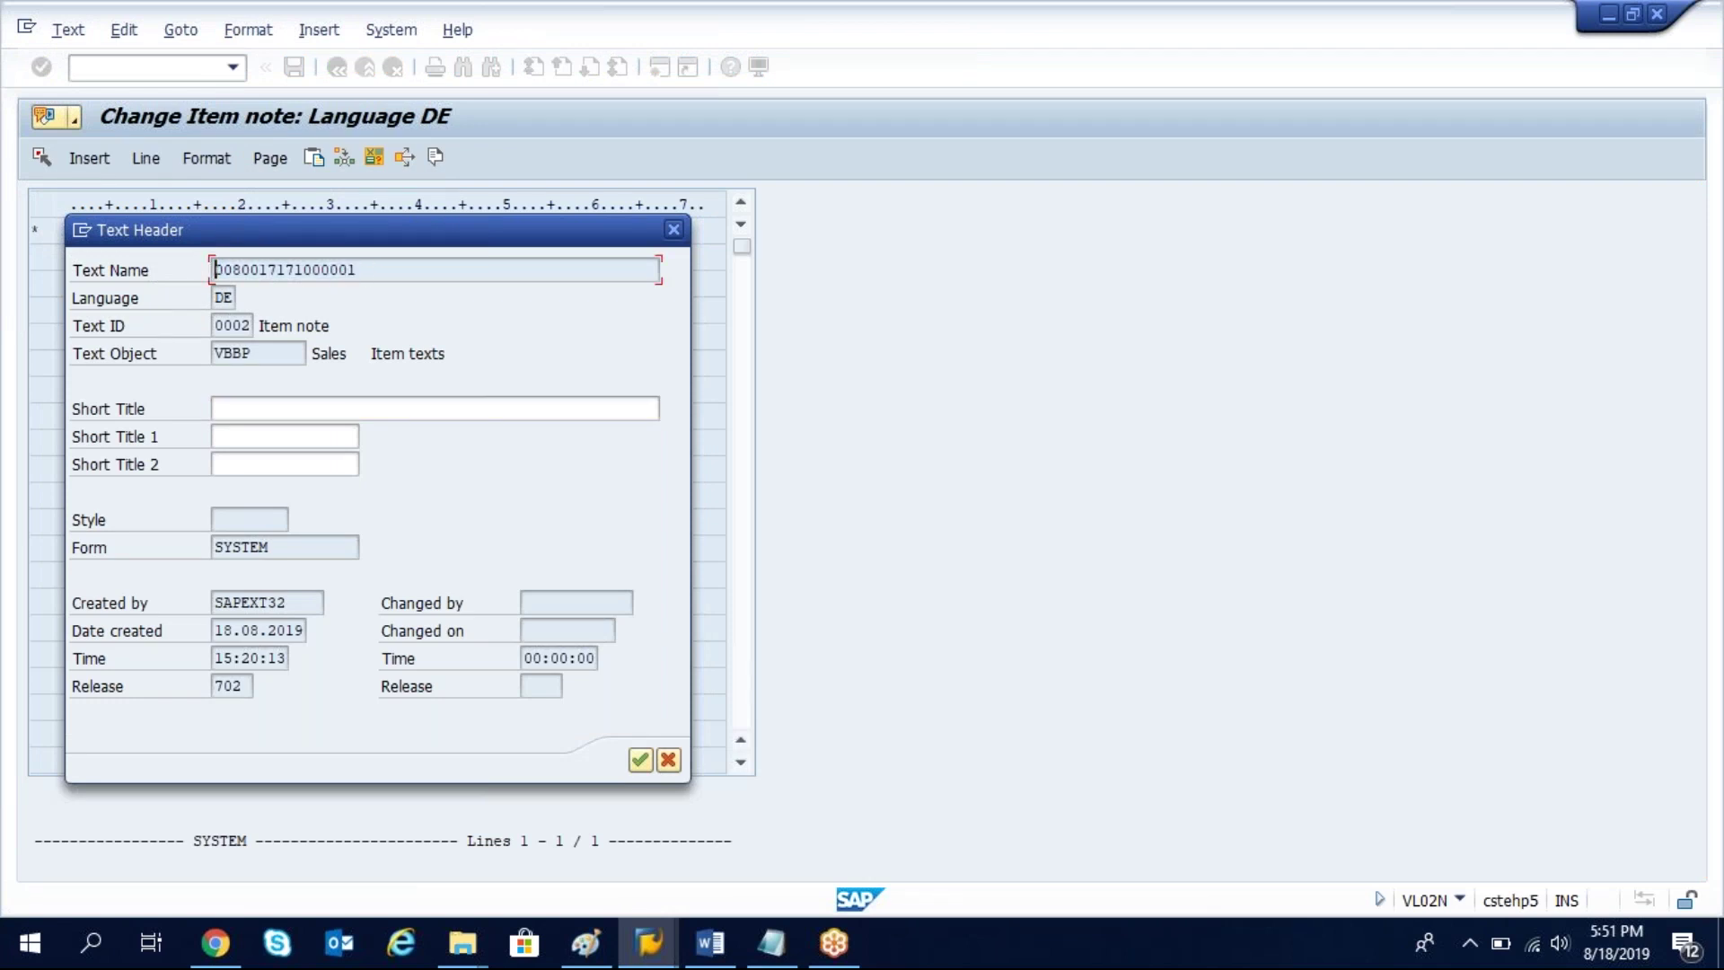
{"action": "key", "text": "shift+Home"}
{"action": "key", "text": "Left"}
{"action": "left_click", "coordinate": [383, 269]}
{"action": "key", "text": "shift+Home"}
{"action": "key", "text": "ctrl+c"}
{"action": "key", "text": "Left"}
{"action": "key", "text": "alt+Tab"}
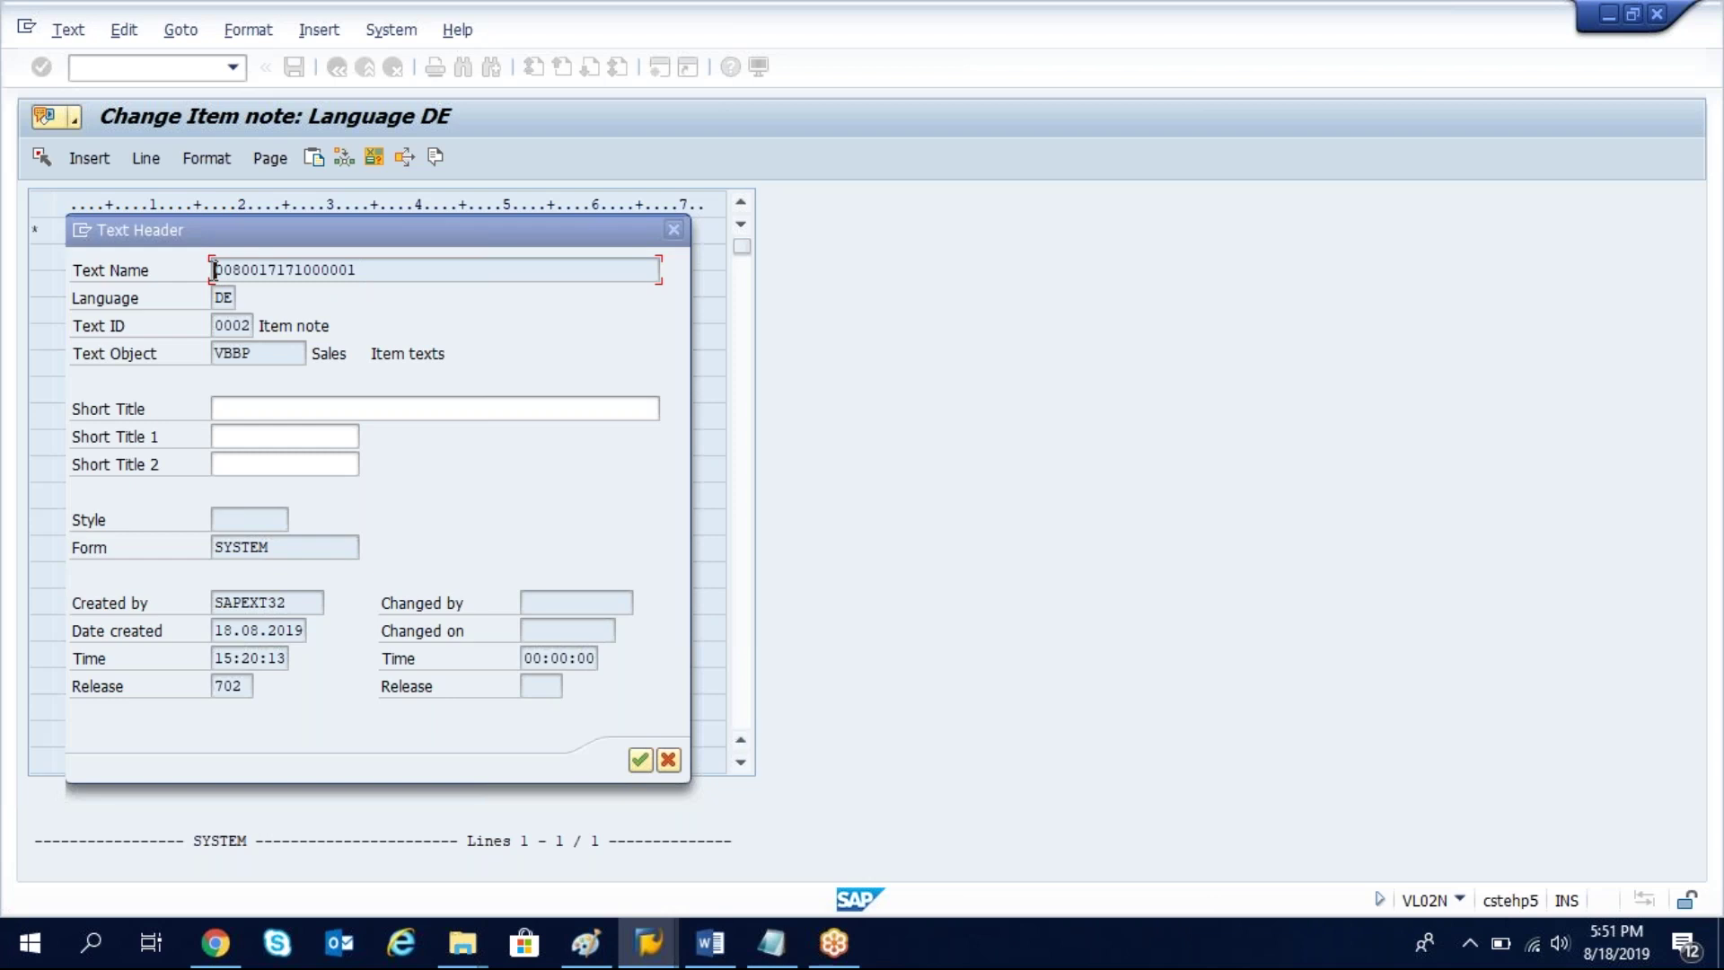
{"action": "left_click", "coordinate": [336, 67]}
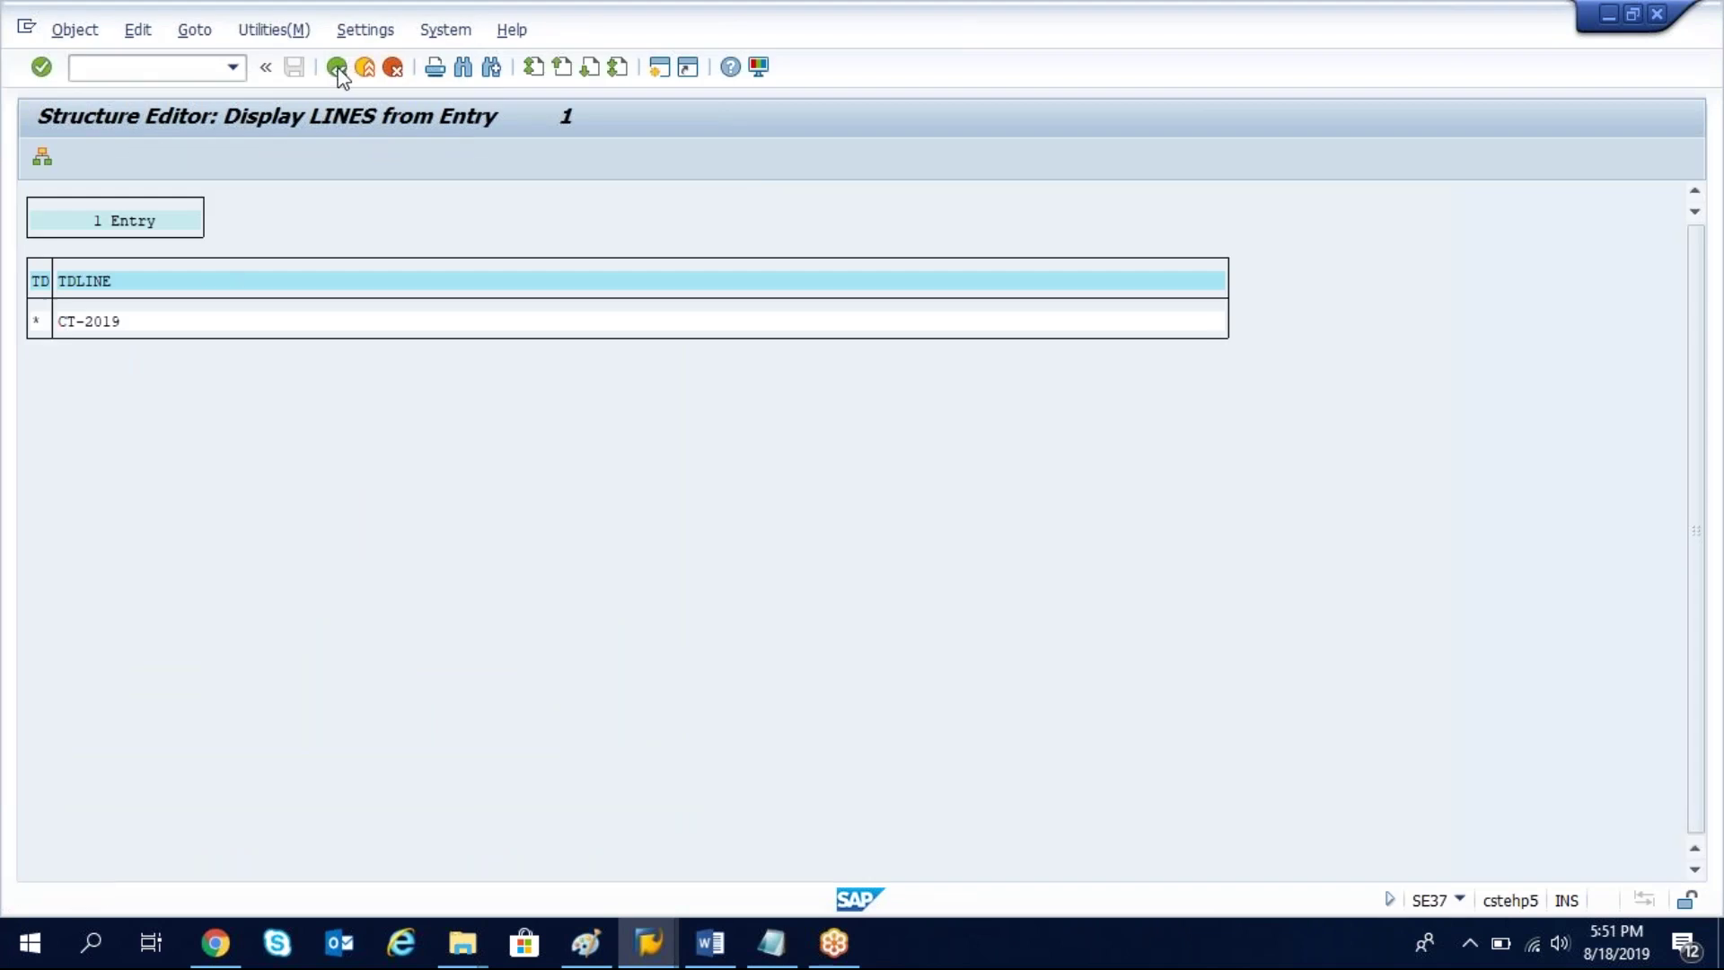
{"action": "left_click", "coordinate": [338, 68]}
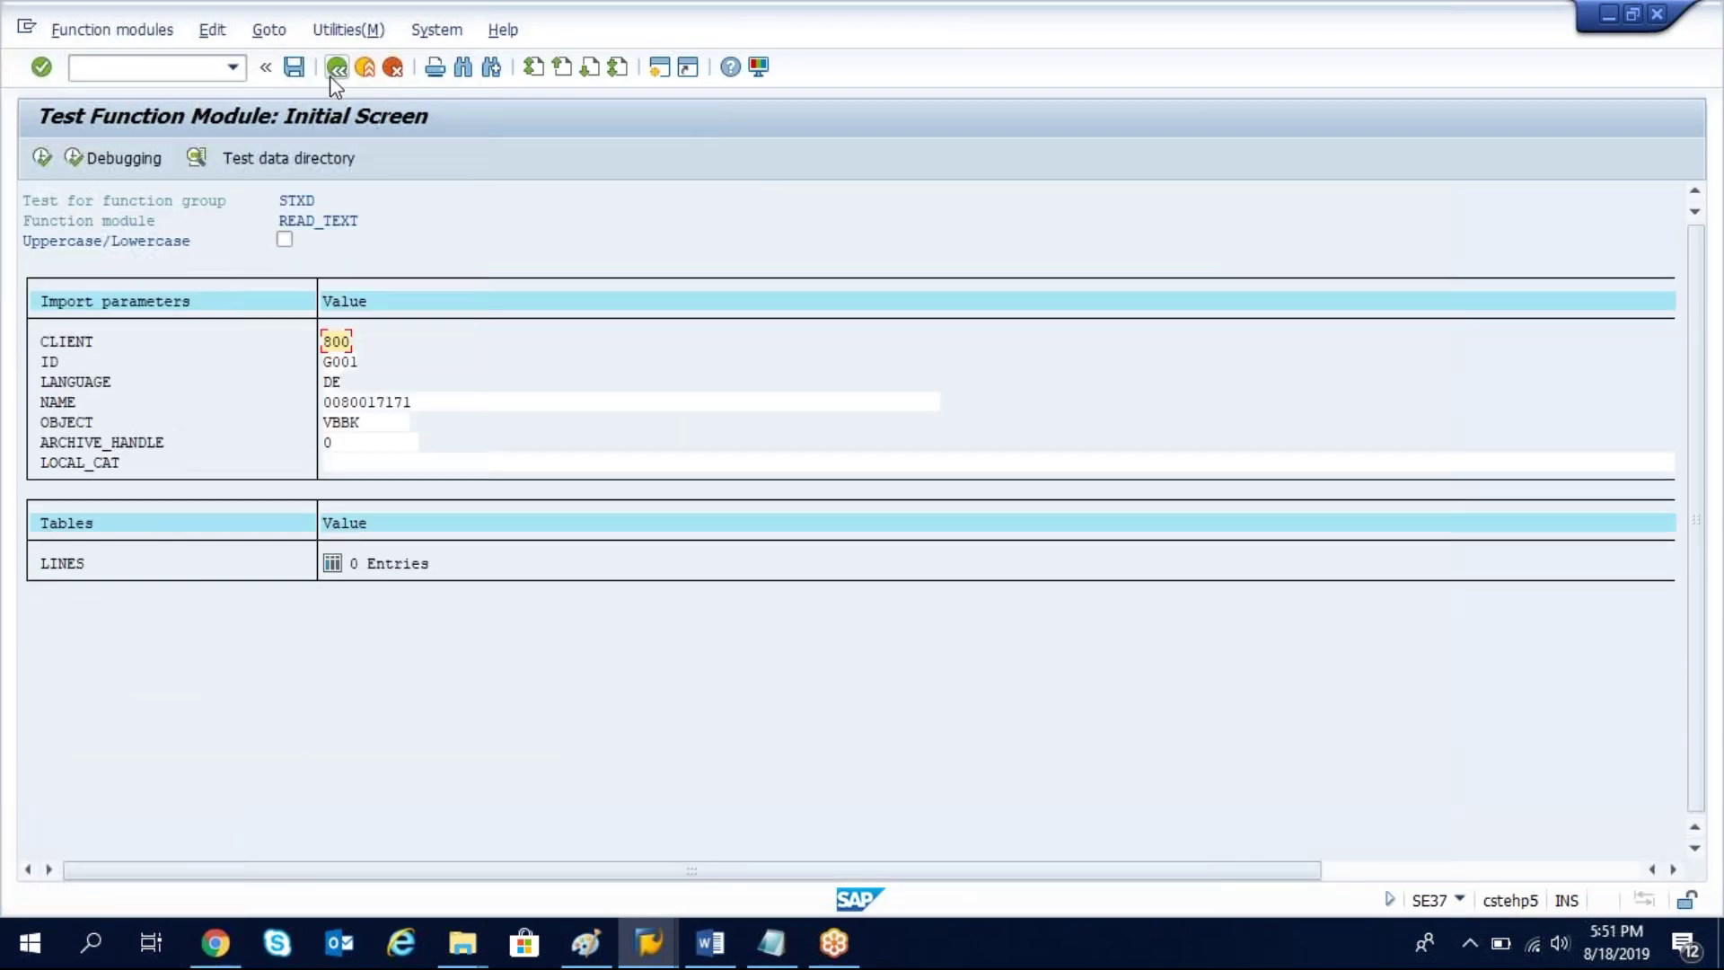
{"action": "left_click", "coordinate": [341, 401]}
{"action": "double_click", "coordinate": [341, 401]}
{"action": "type", "text": "0"}
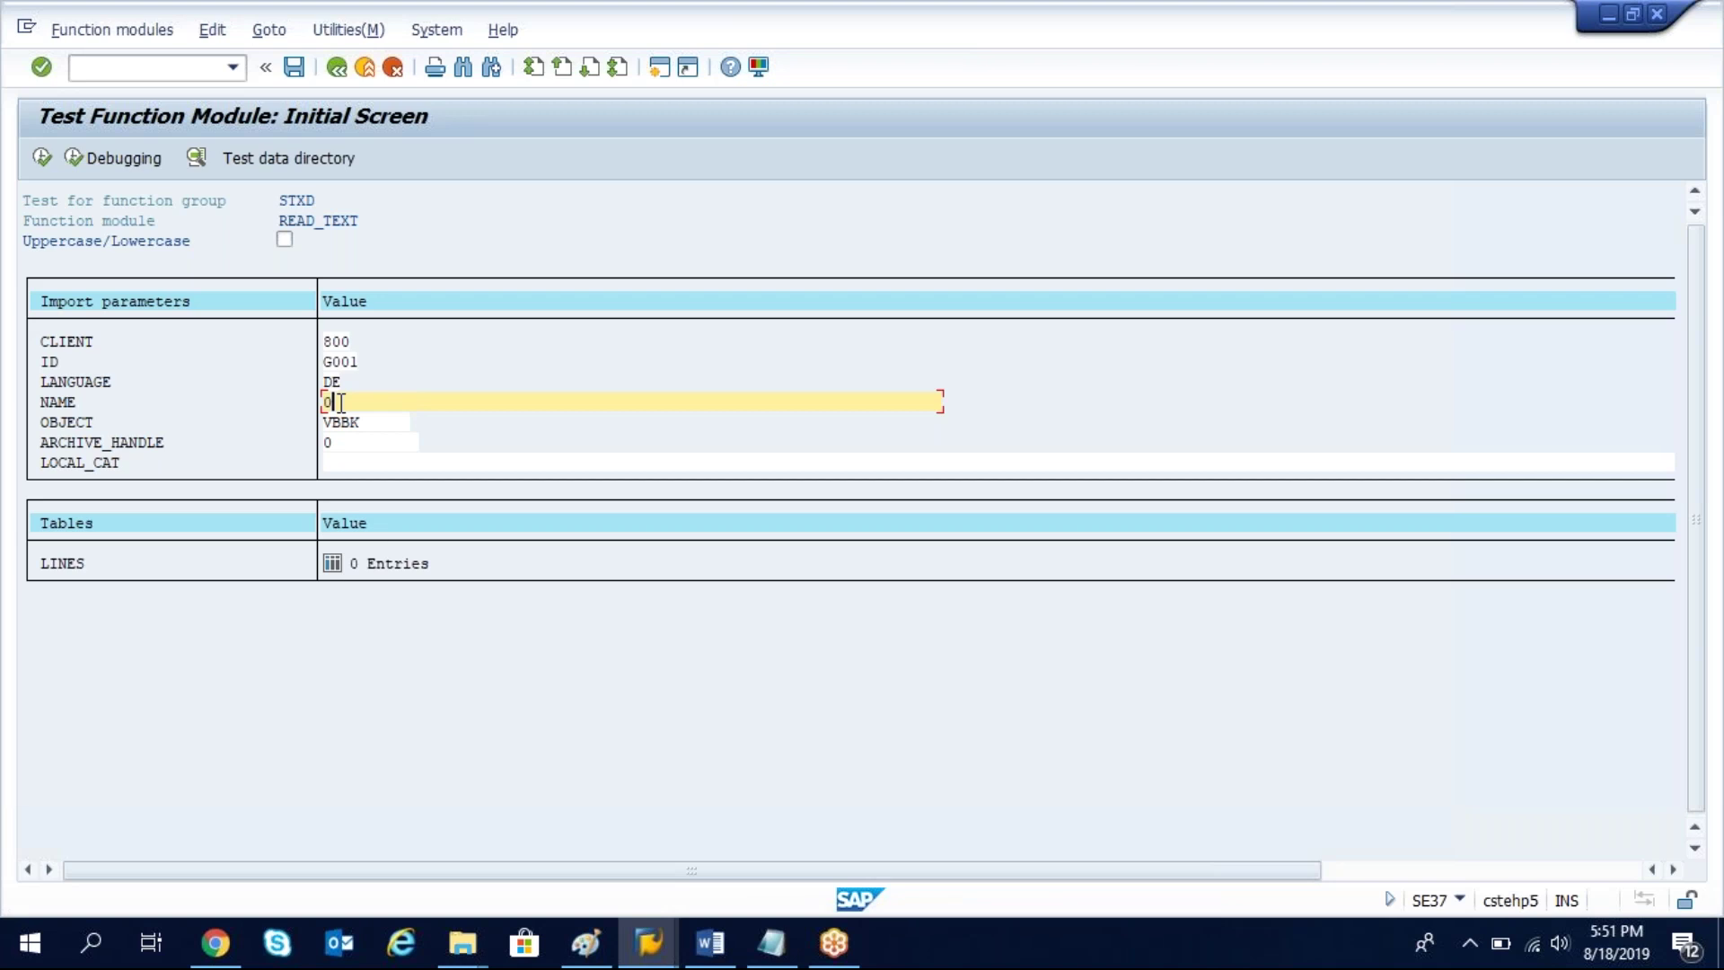
{"action": "key", "text": "BackSpace"}
{"action": "type", "text": "0"}
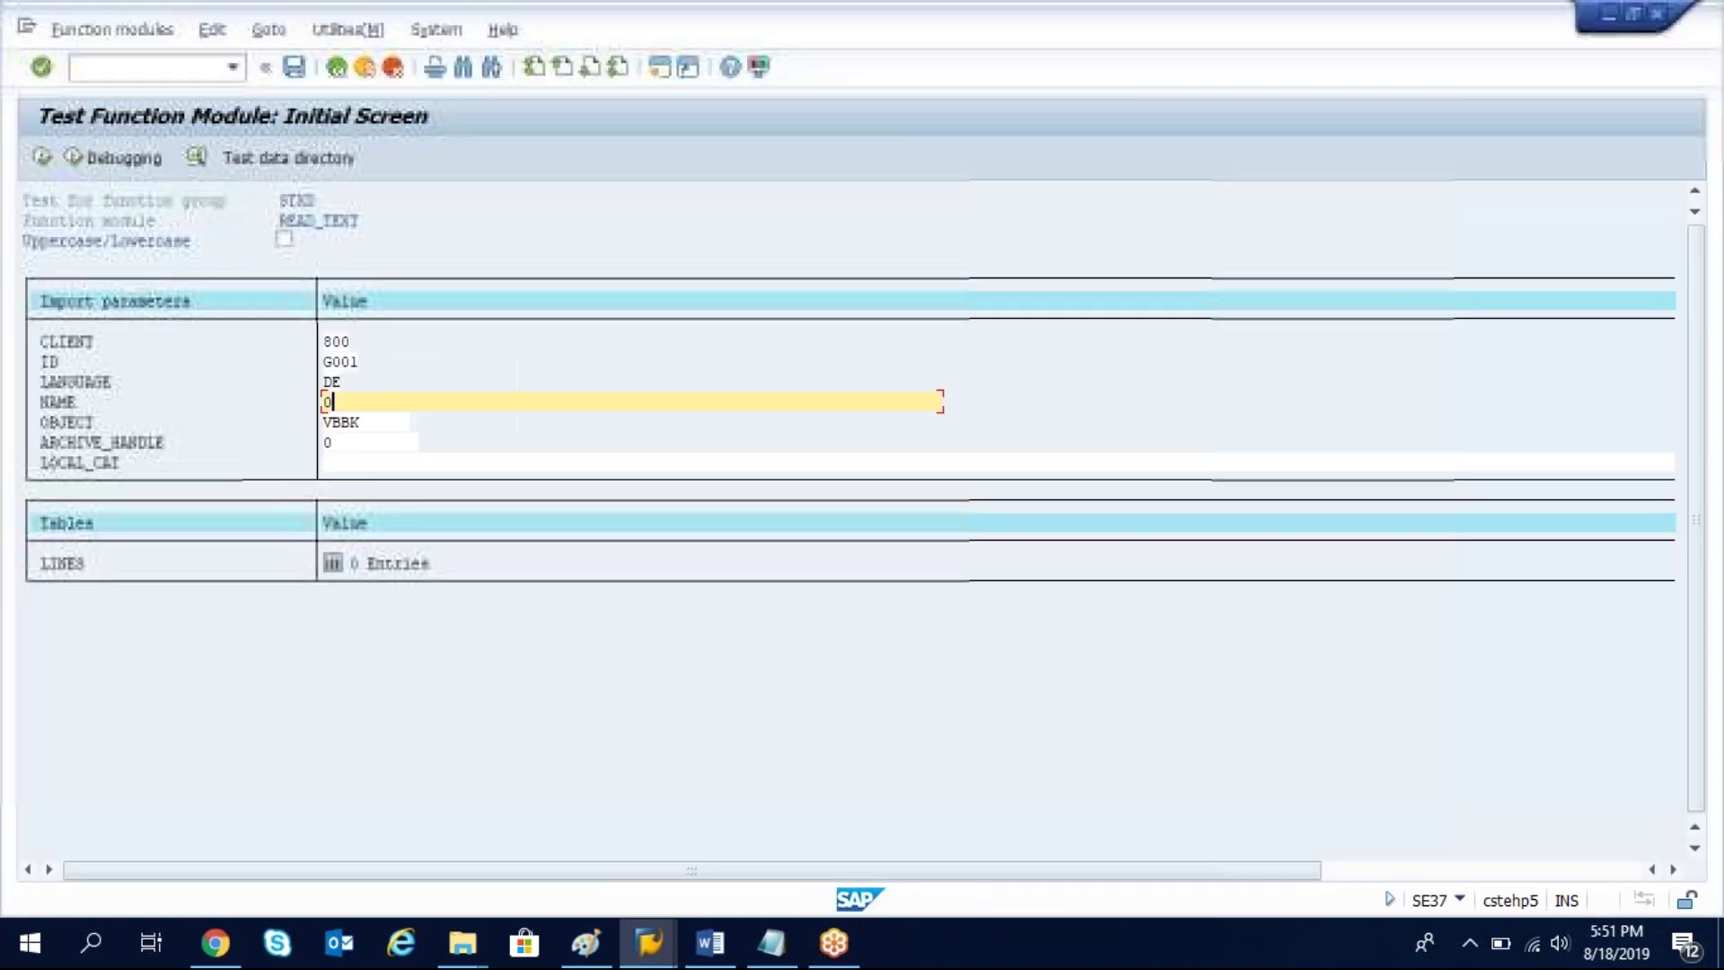
{"action": "key", "text": "BackSpace"}
{"action": "key", "text": "ctrl+v"}
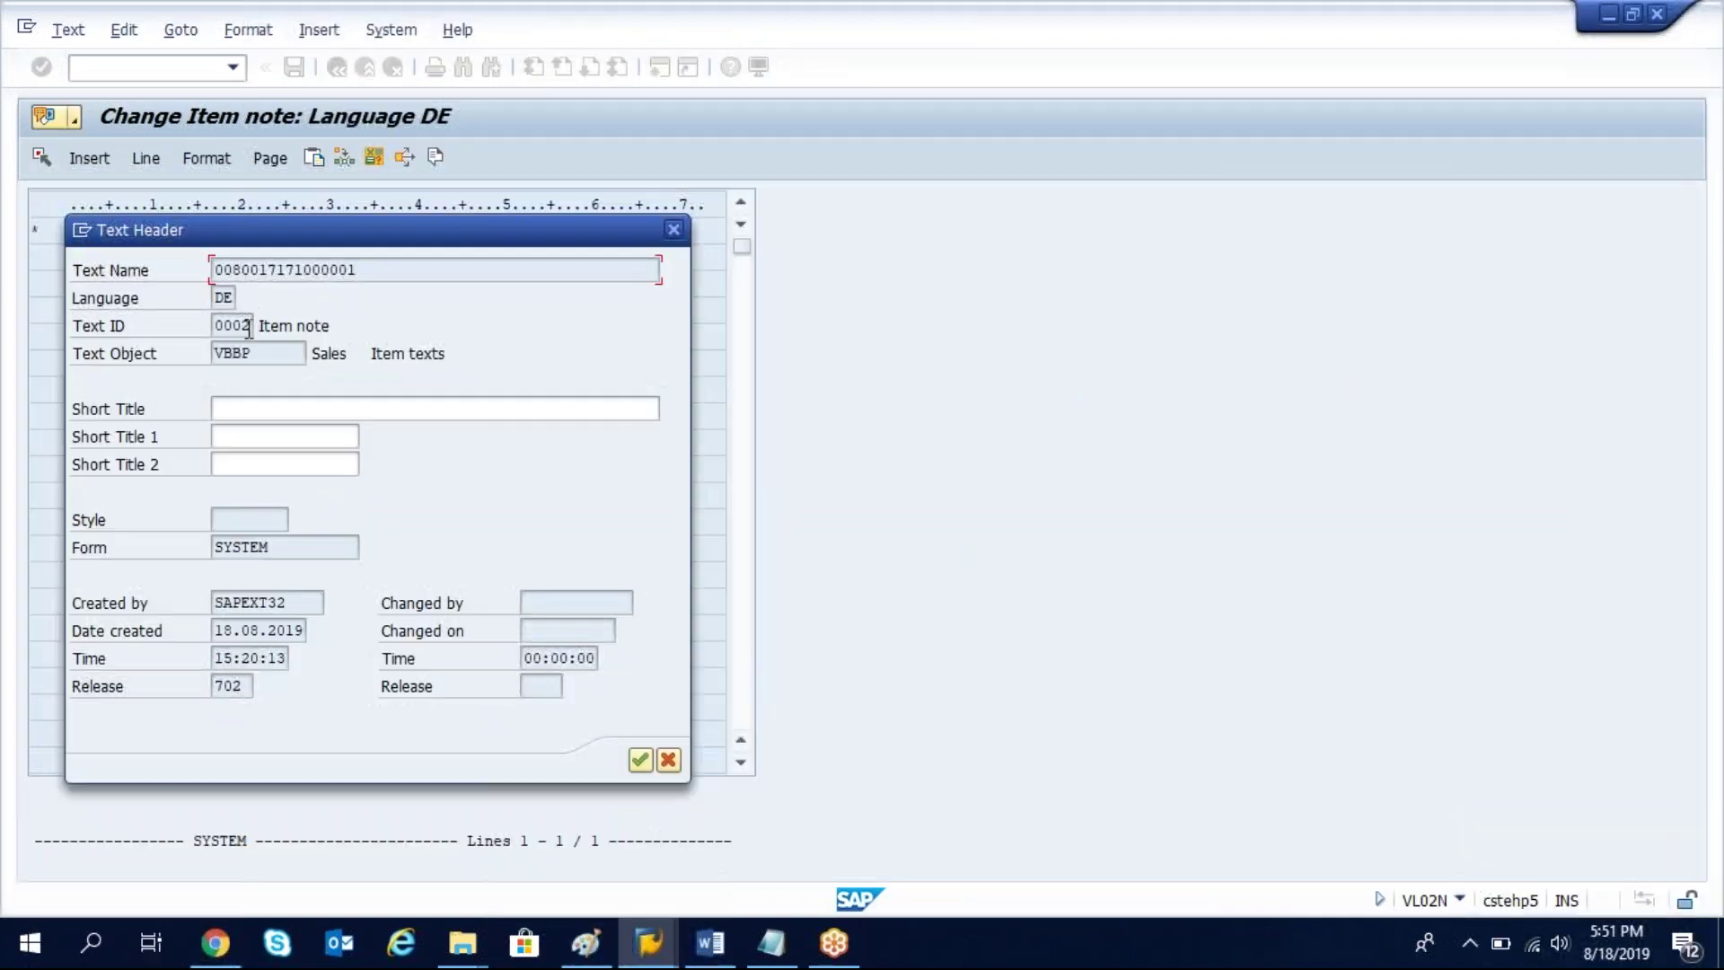
Step: Replace the ID parameter G001 with the item note's Text ID 0002
{"action": "double_click", "coordinate": [218, 325]}
{"action": "key", "text": "ctrl+c"}
{"action": "key", "text": "alt+Tab"}
{"action": "double_click", "coordinate": [350, 362]}
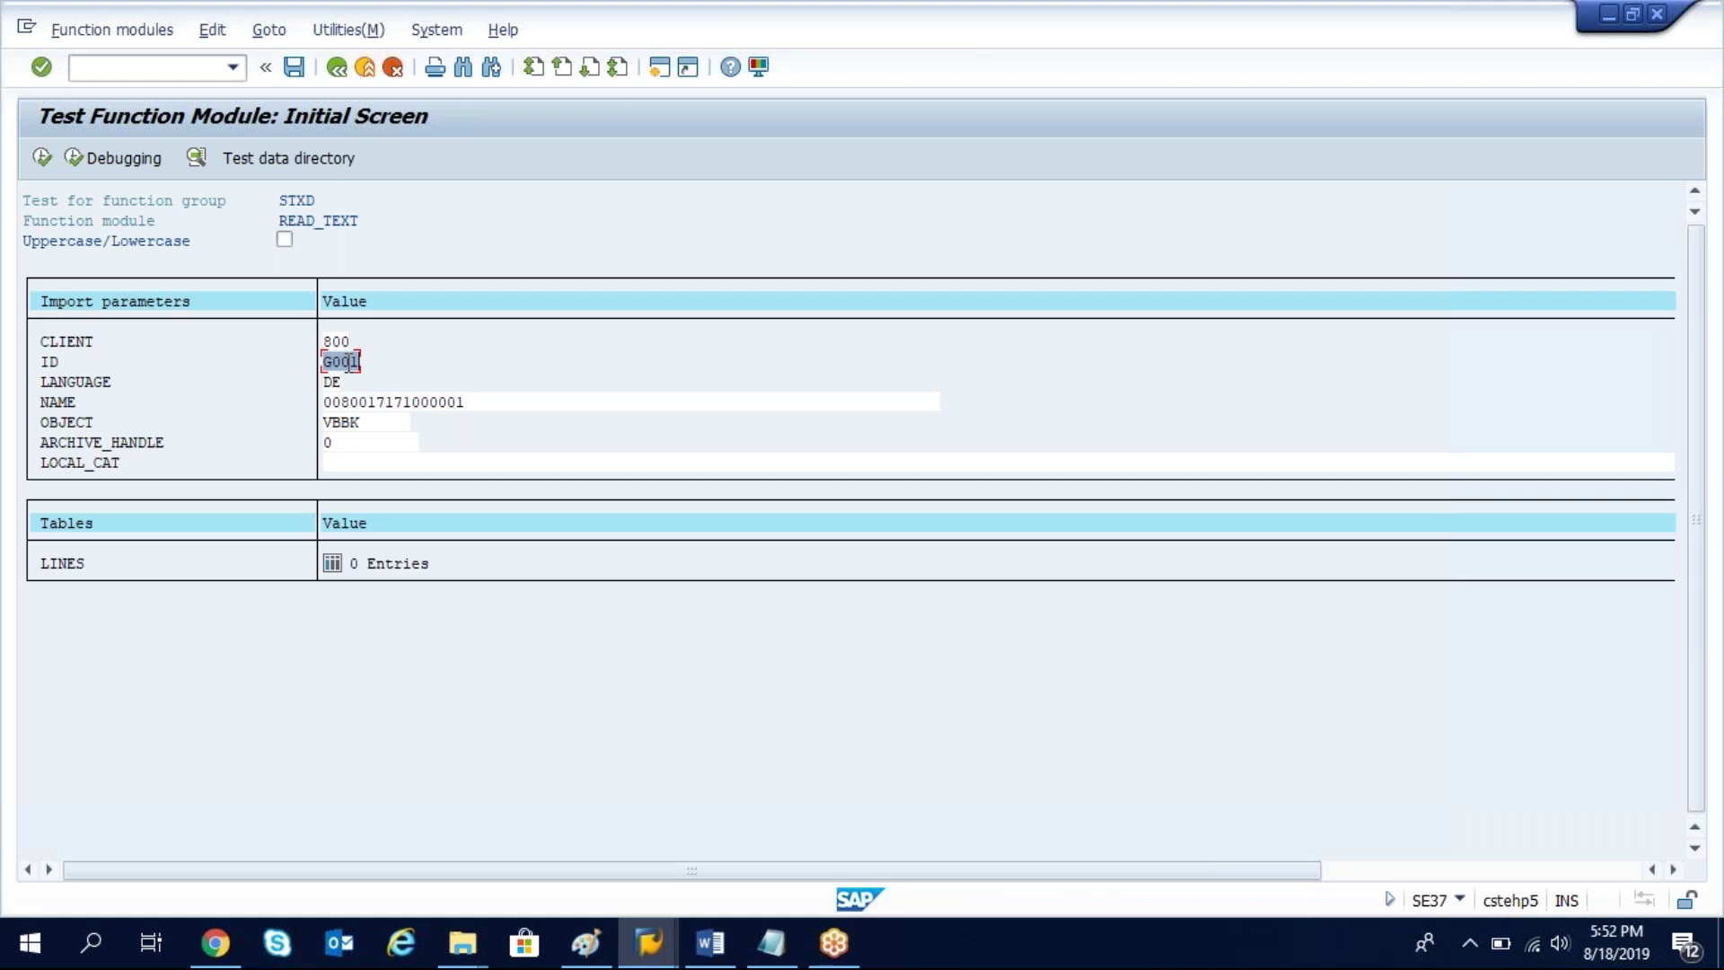
{"action": "key", "text": "ctrl+v"}
{"action": "key", "text": "Tab"}
{"action": "key", "text": "Tab"}
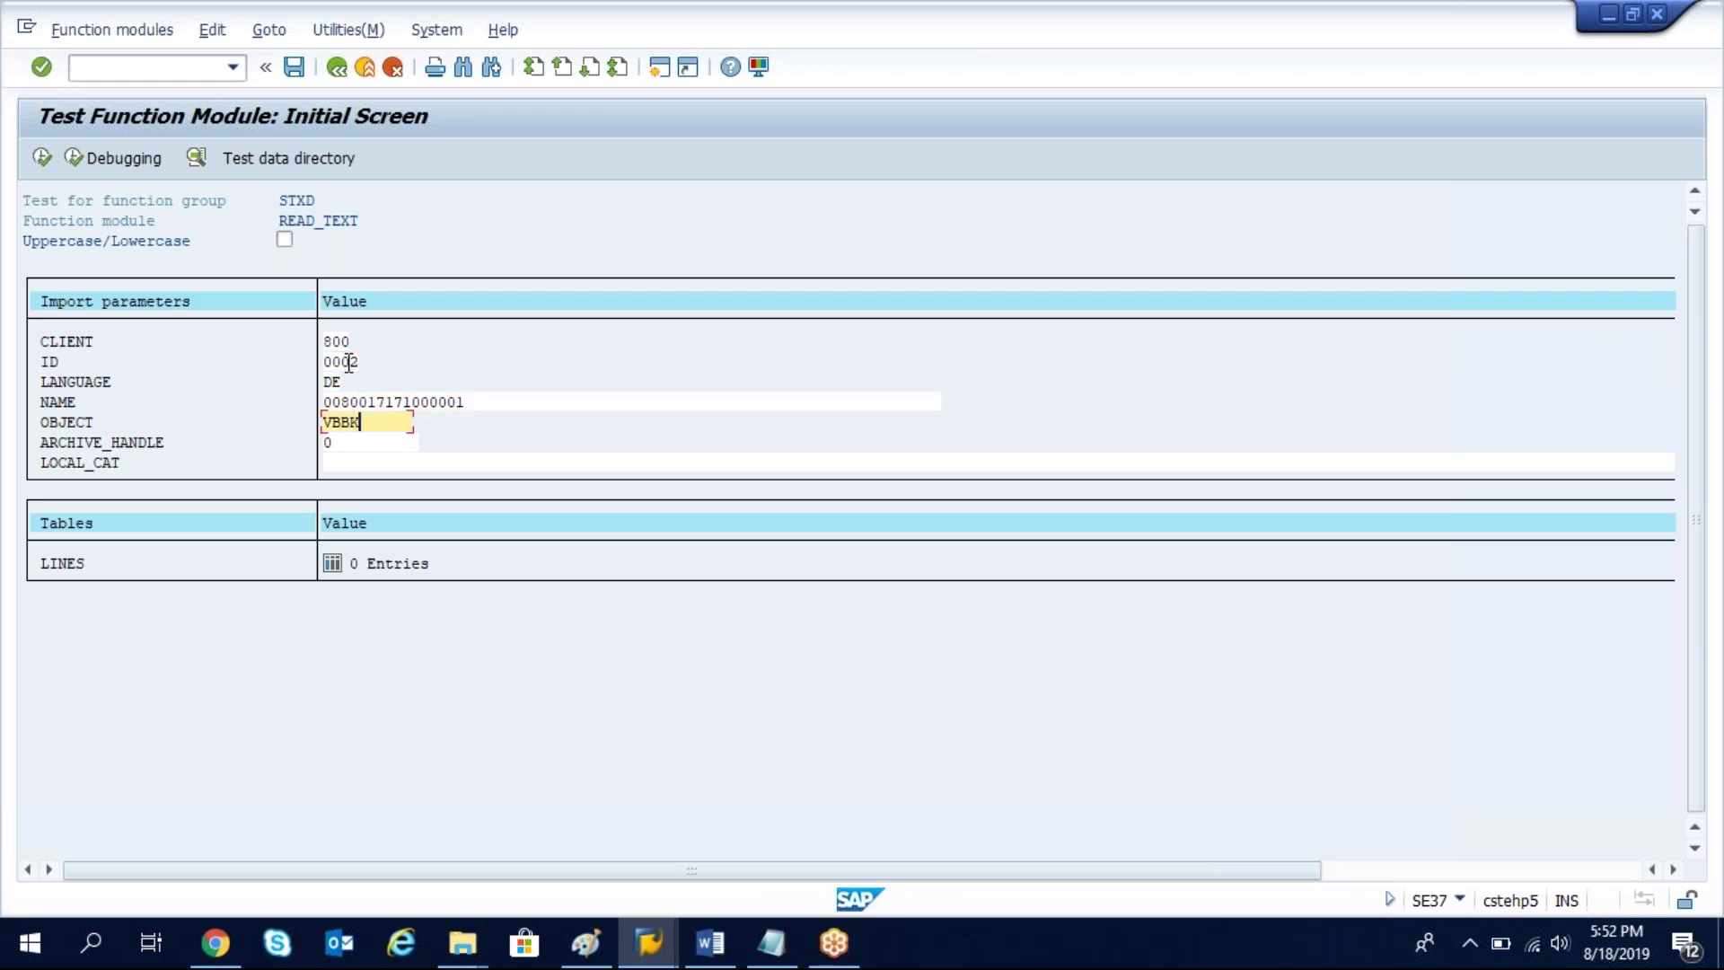
Step: Replace OBJECT VBBK with VBBP, then close the text header and save the item note
{"action": "key", "text": "alt+Tab"}
{"action": "double_click", "coordinate": [230, 353]}
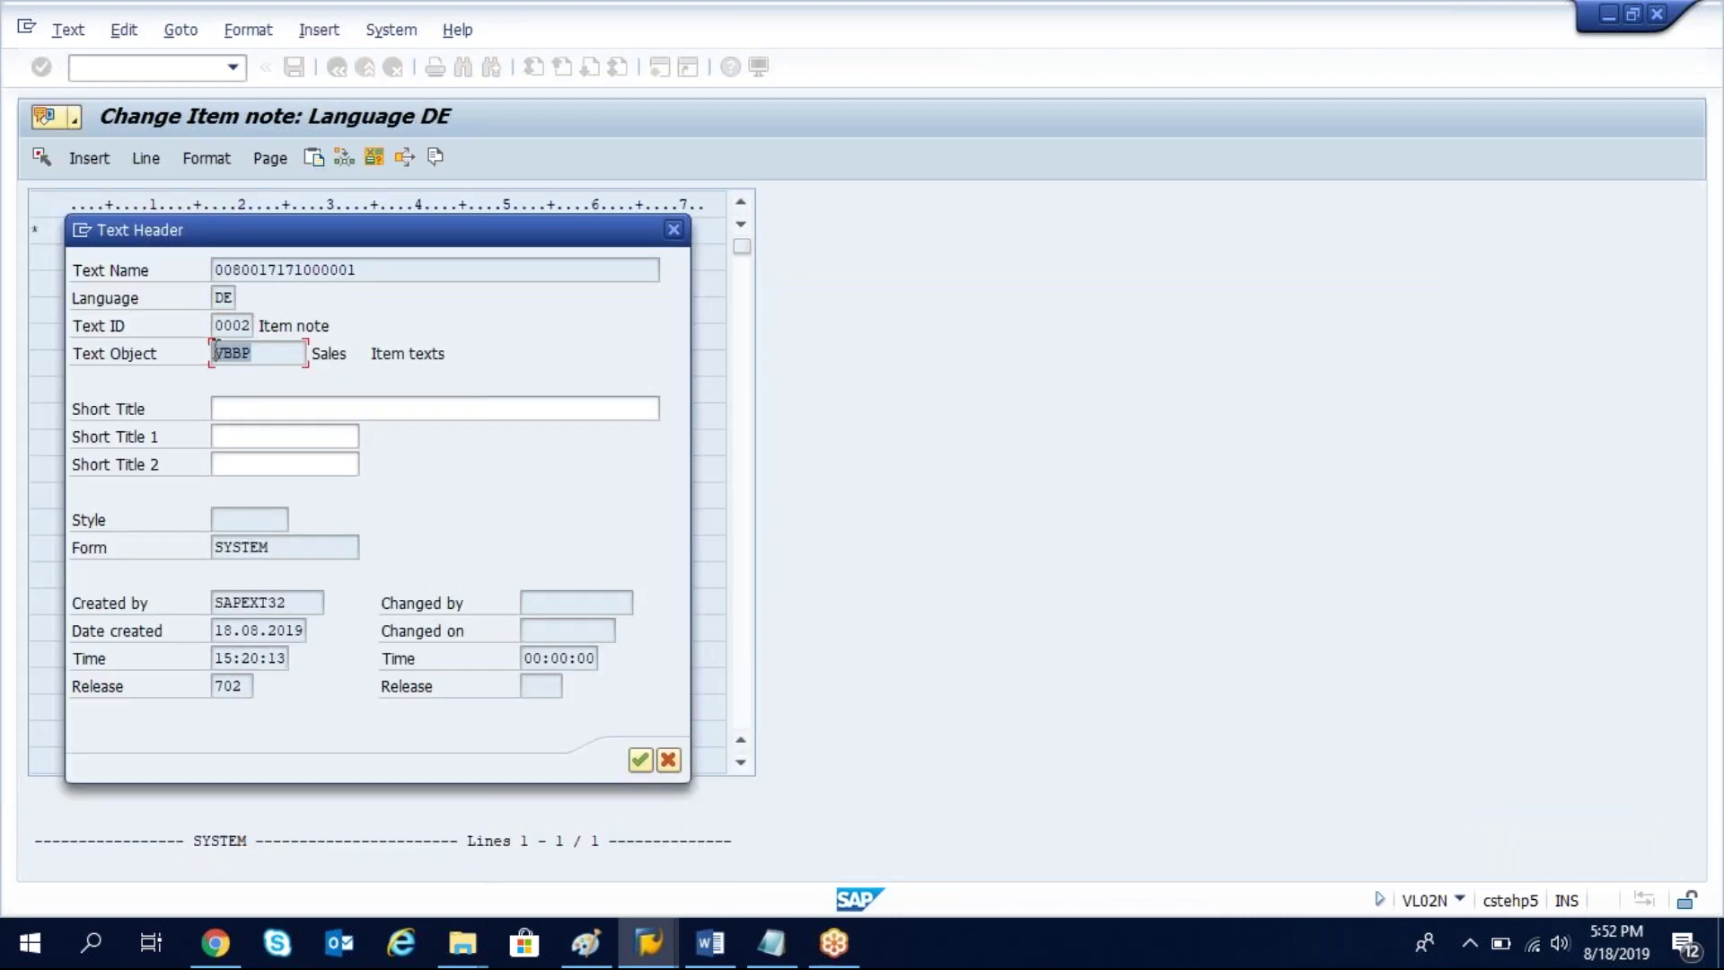
{"action": "left_click", "coordinate": [213, 352]}
{"action": "key", "text": "alt+Tab"}
{"action": "double_click", "coordinate": [388, 419]}
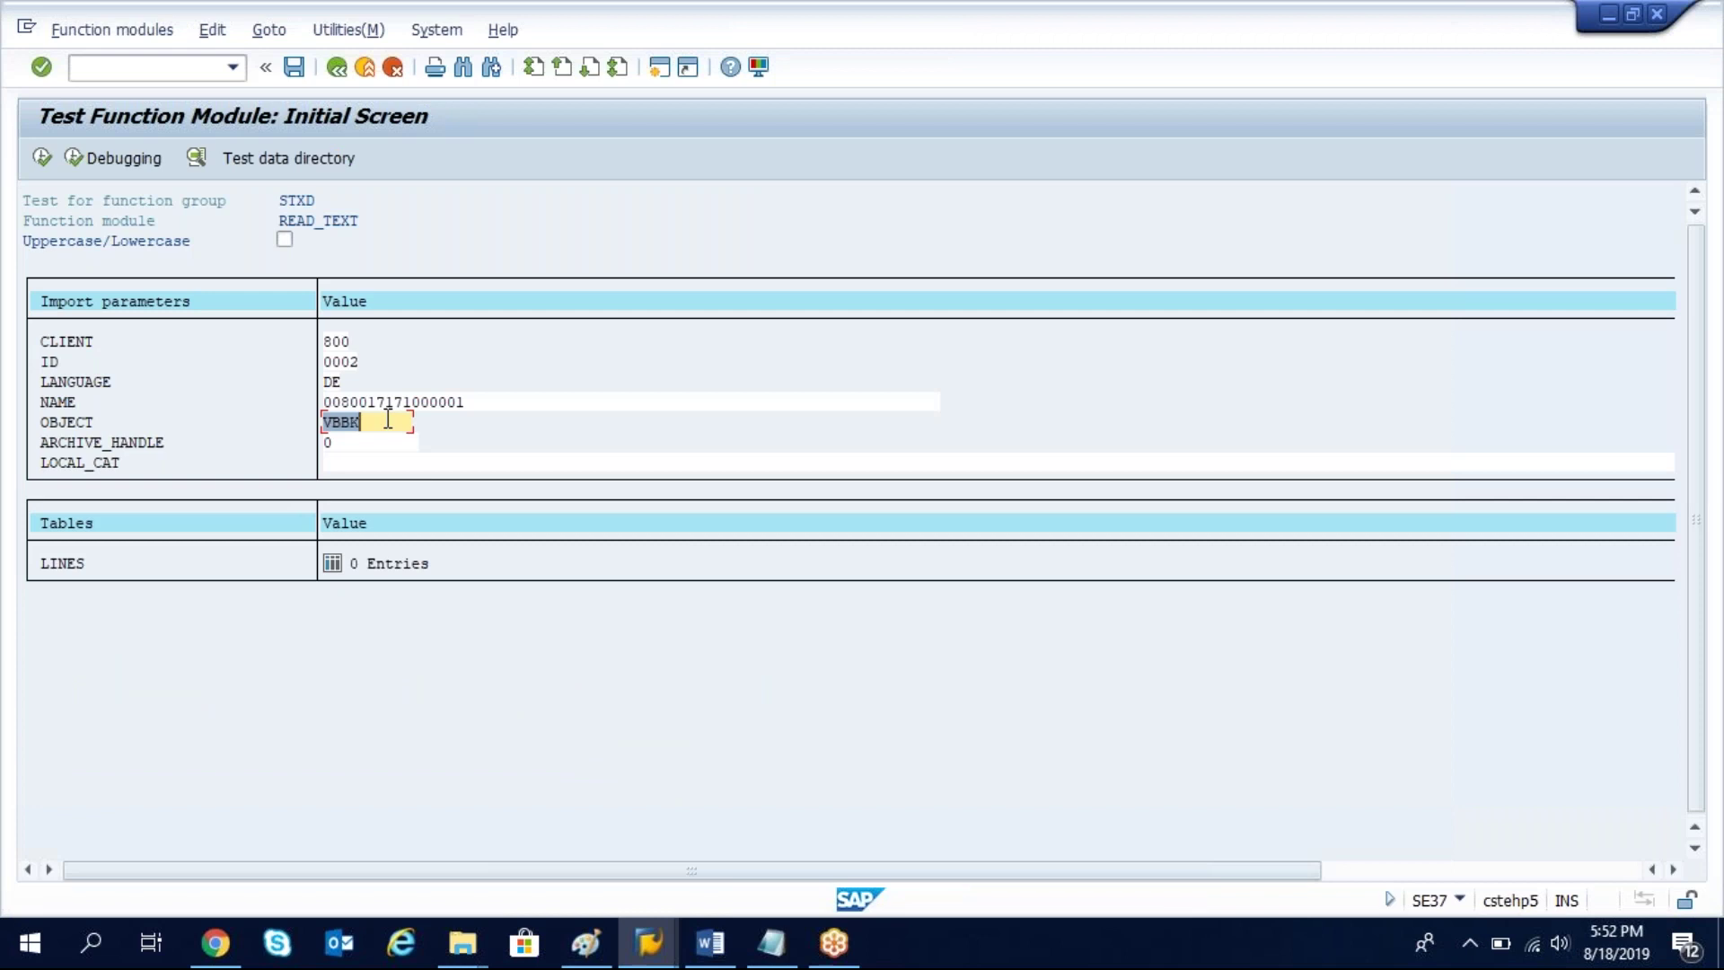
{"action": "key", "text": "ctrl+v"}
{"action": "key", "text": "alt+Tab"}
{"action": "left_click", "coordinate": [669, 760]}
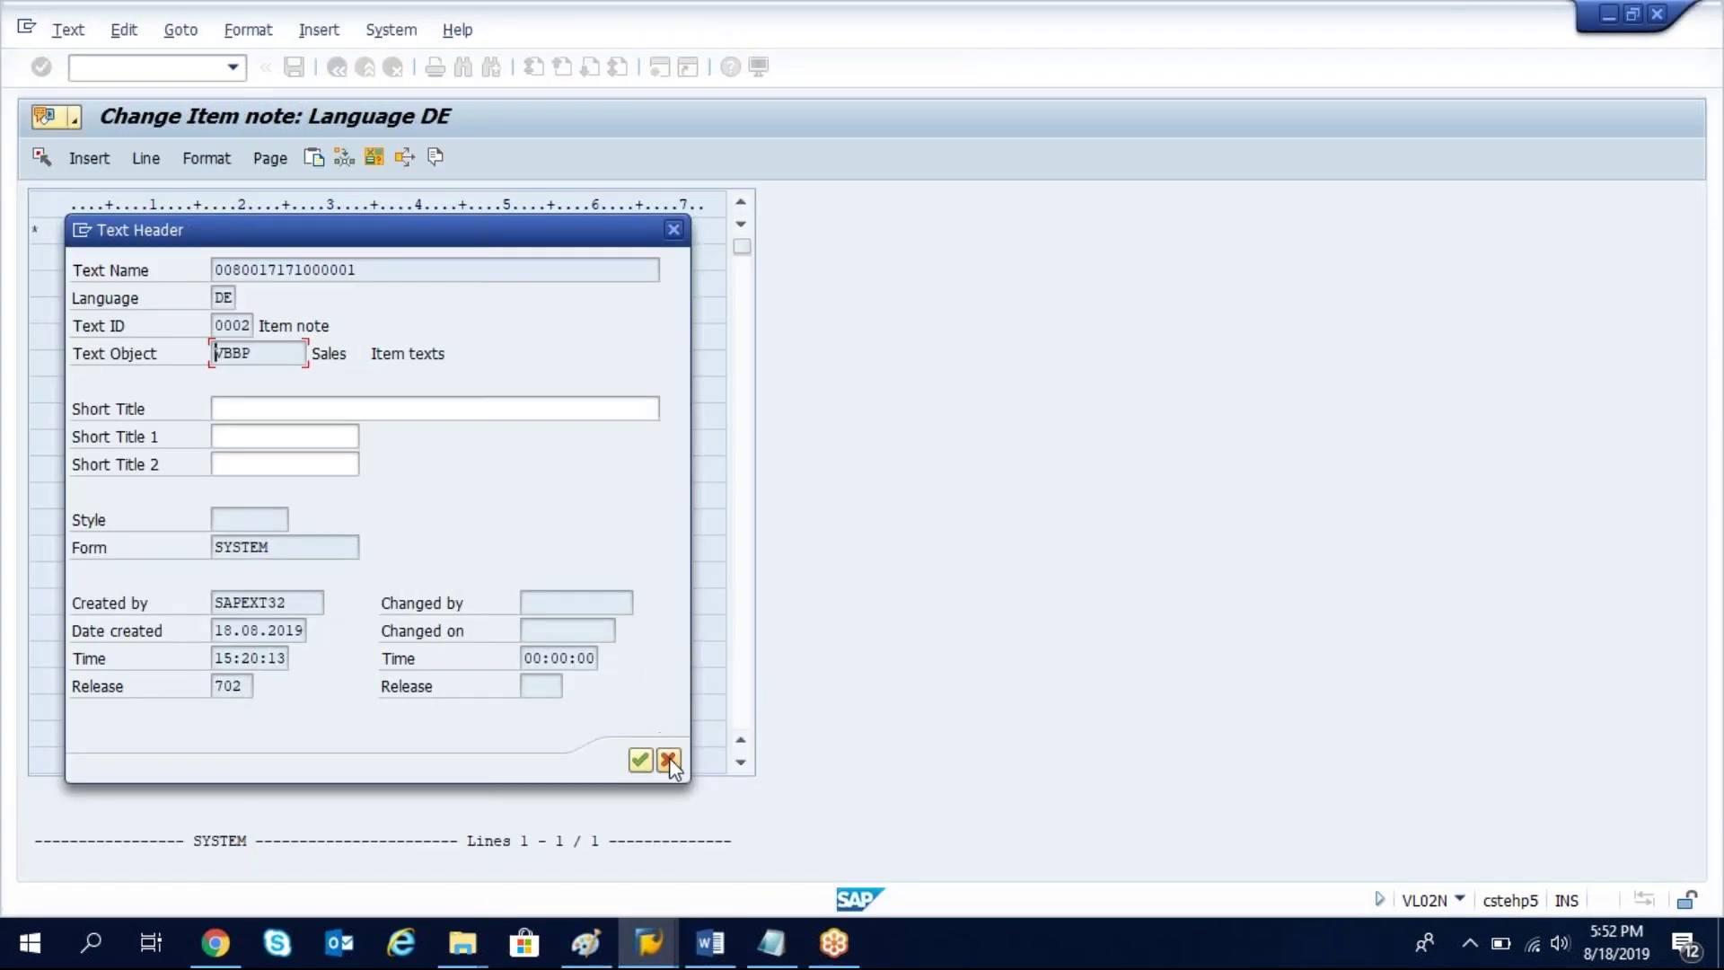
{"action": "left_click", "coordinate": [293, 68]}
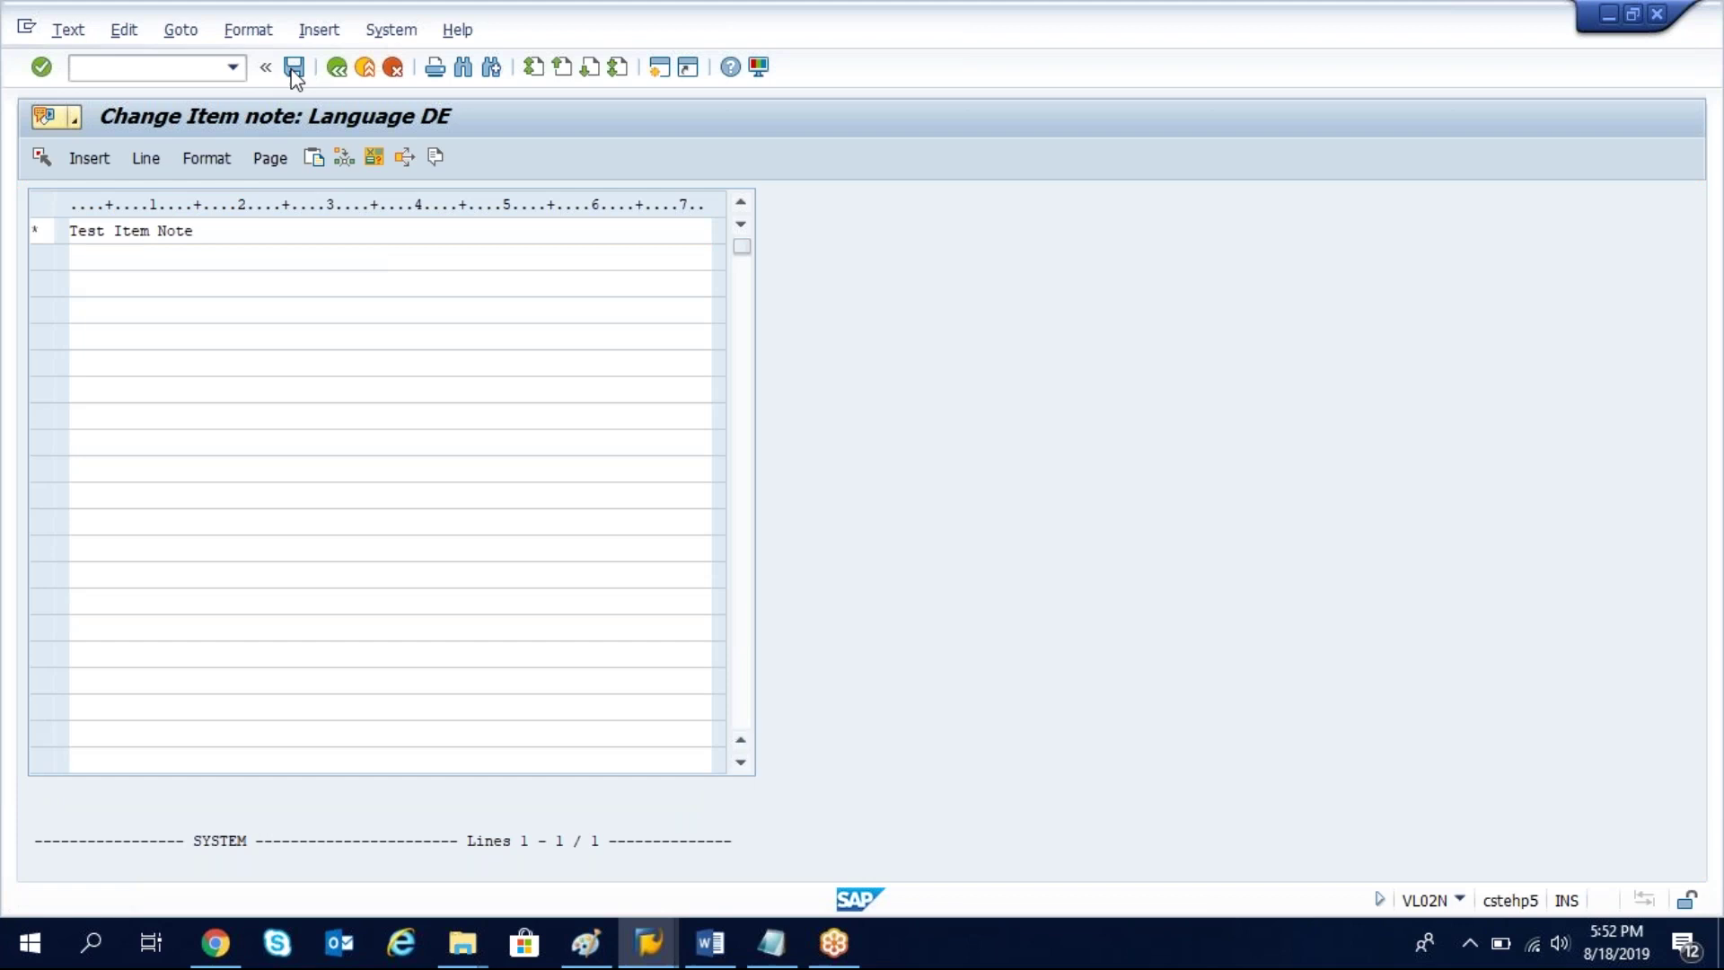
Step: Save the item note and back out of the delivery change screens
{"action": "left_click", "coordinate": [339, 68]}
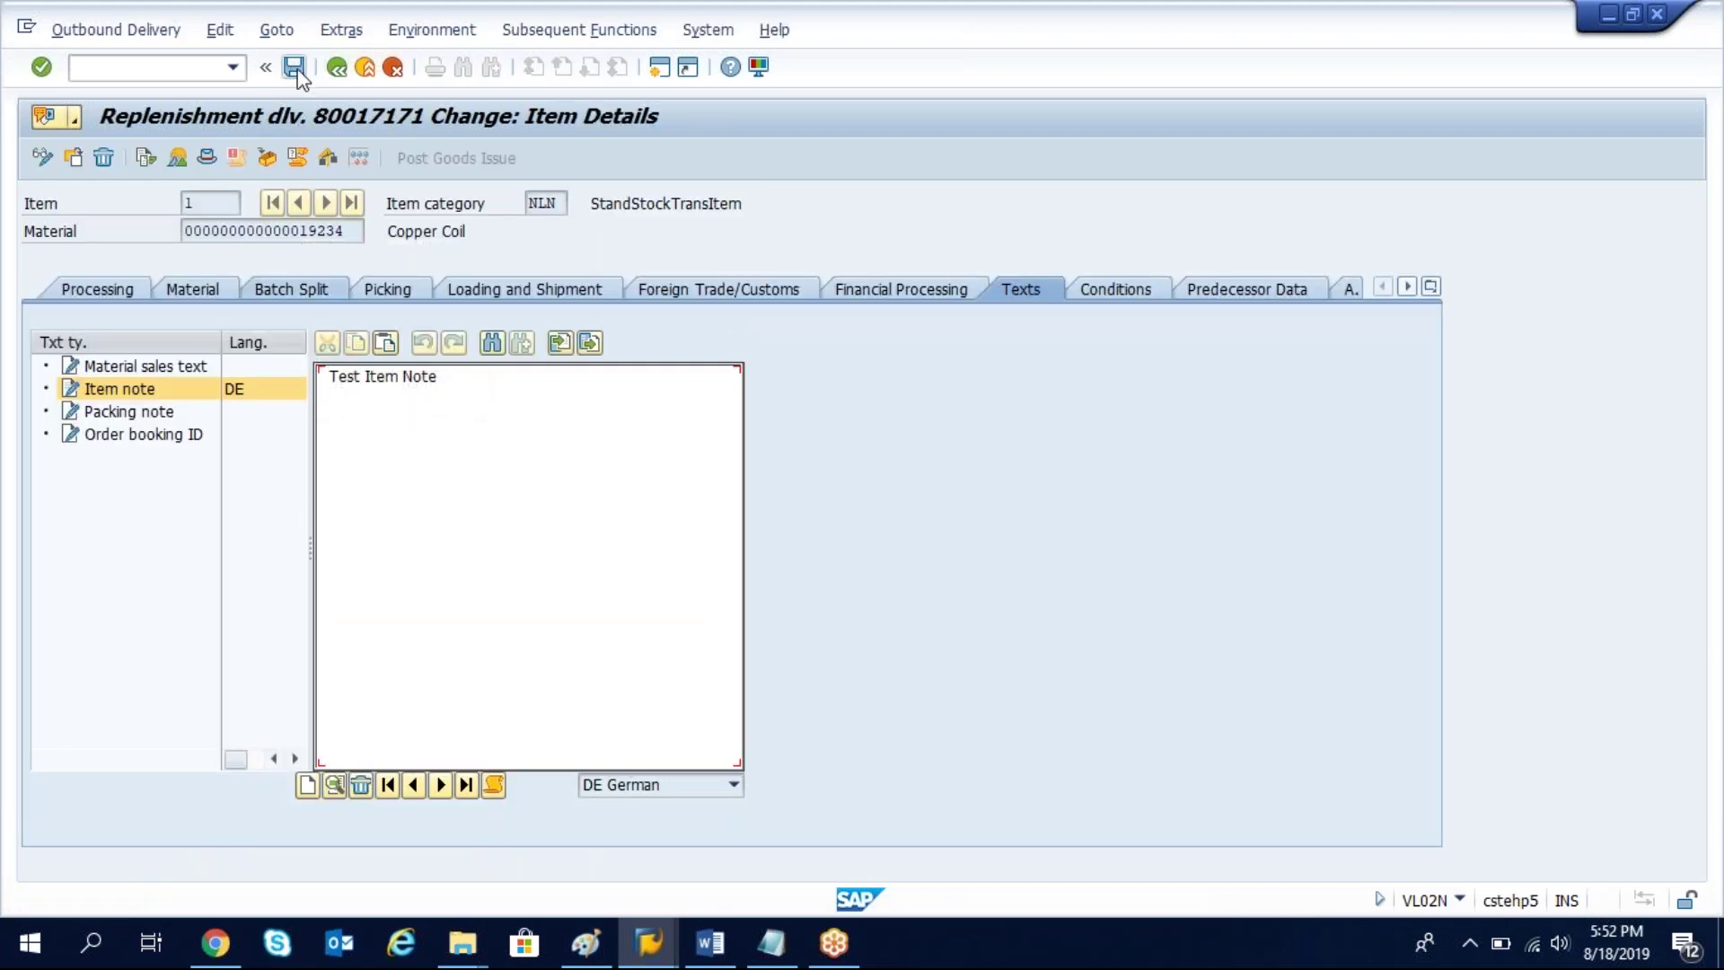
{"action": "left_click", "coordinate": [338, 69]}
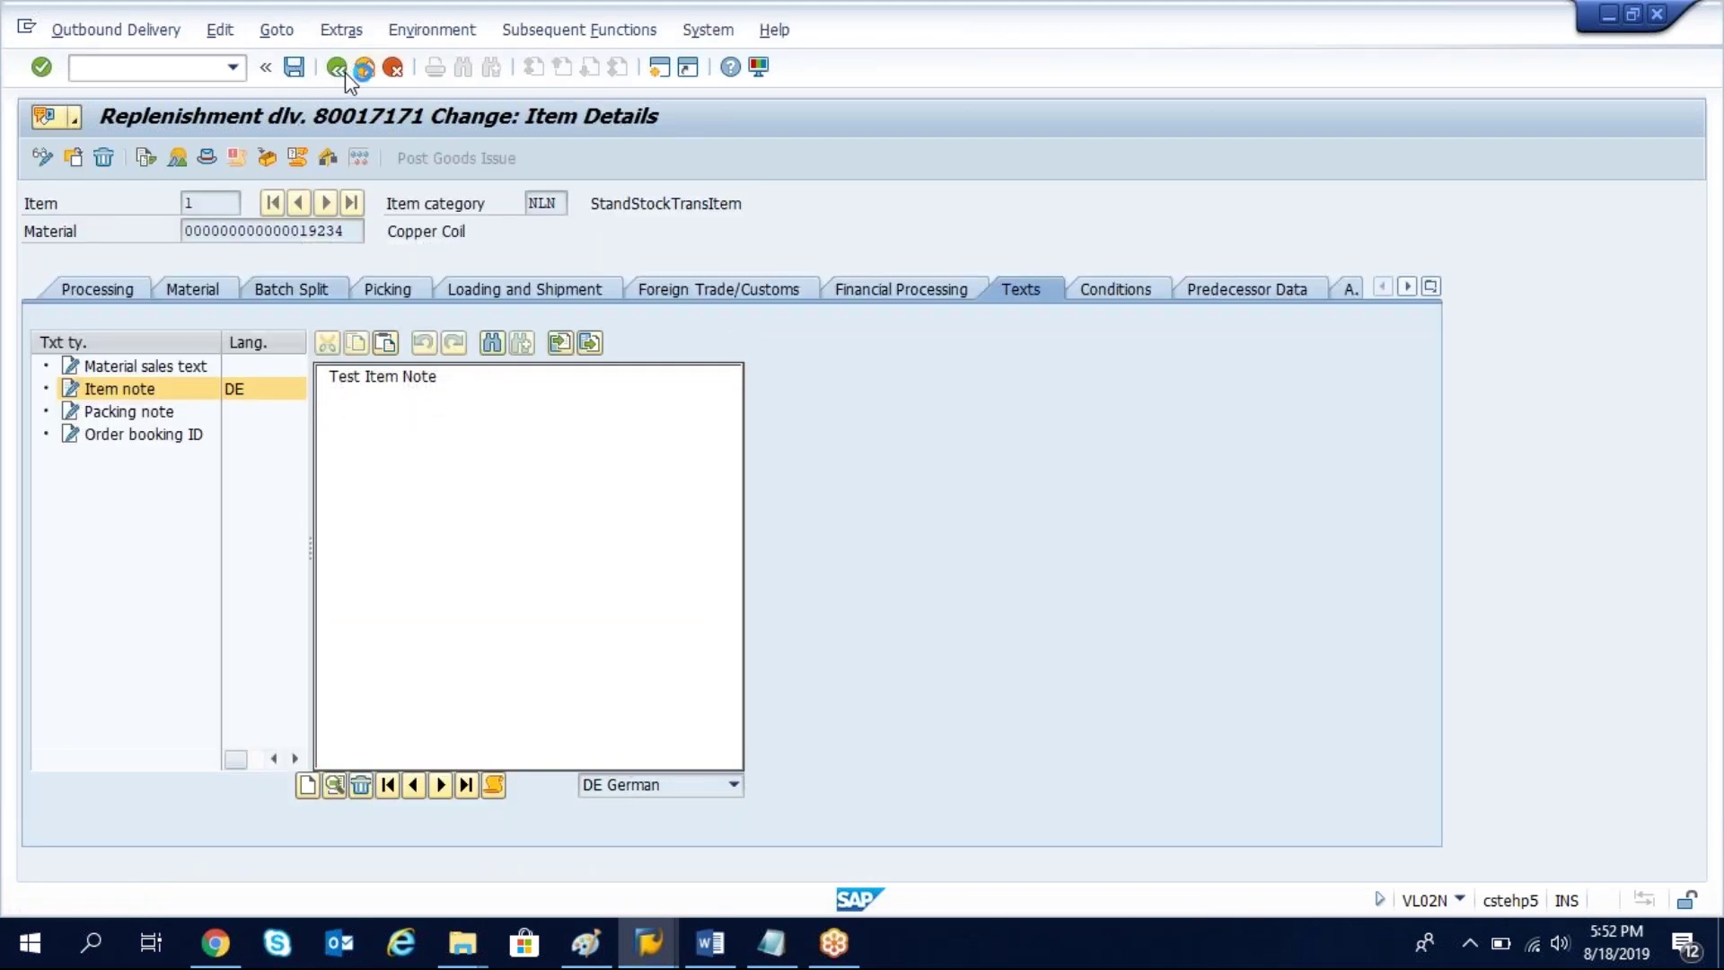
{"action": "left_click", "coordinate": [341, 72]}
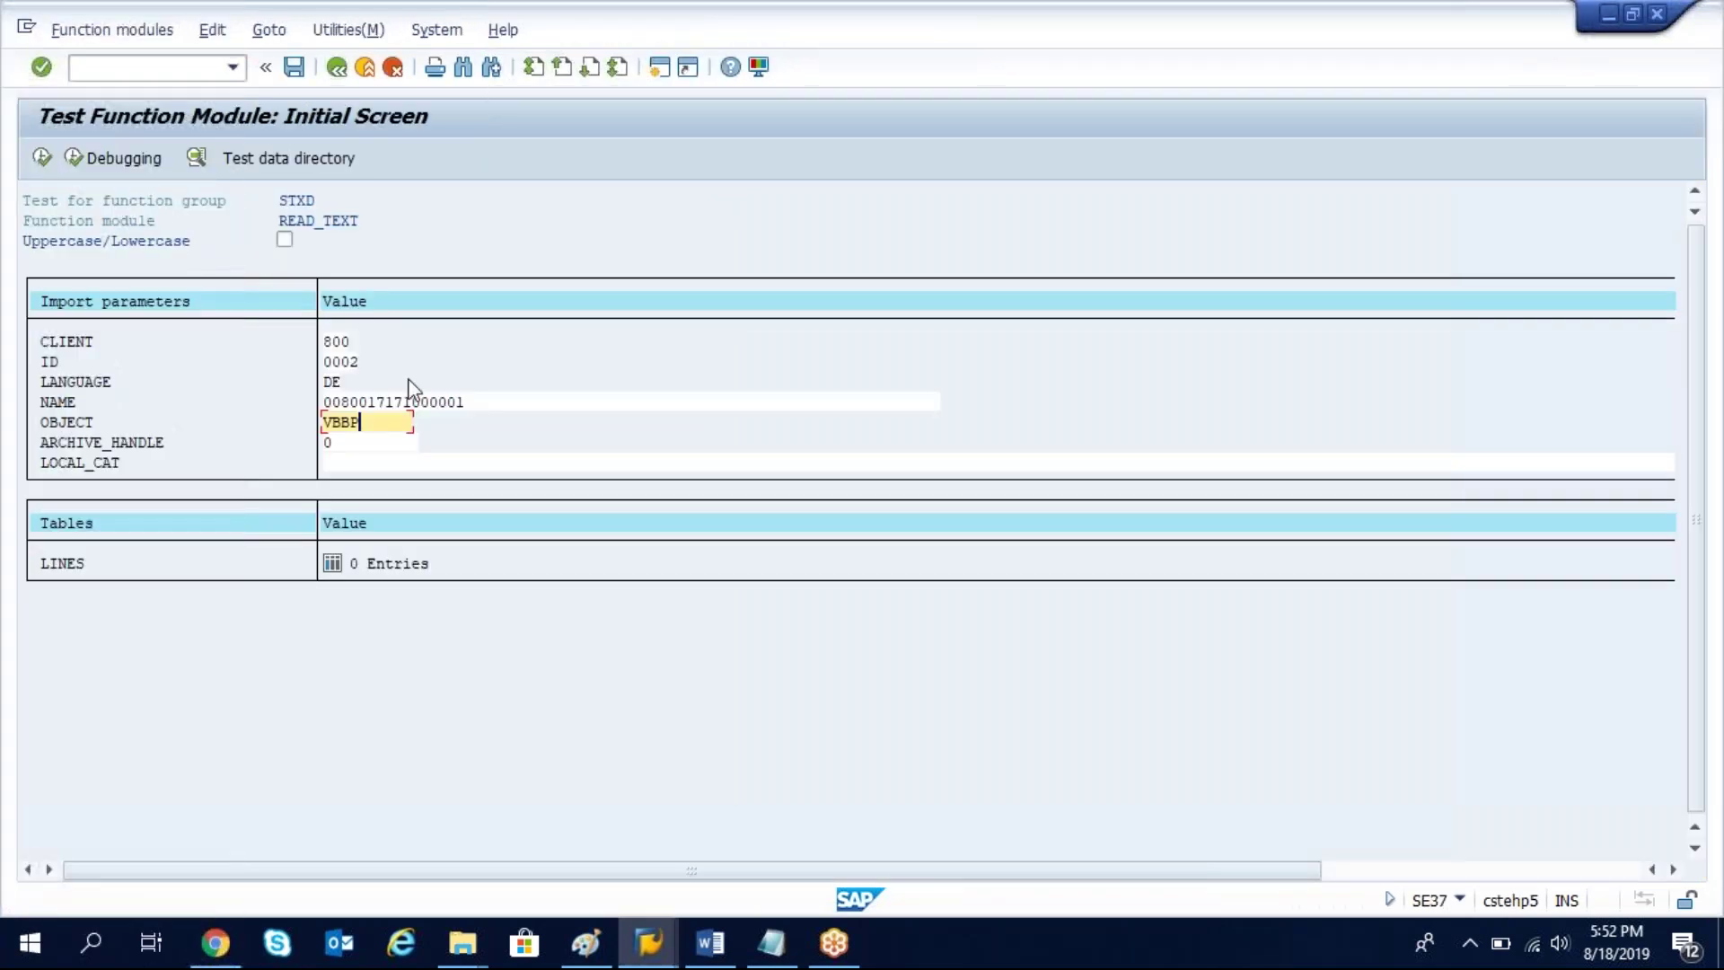
Step: Save the READ_TEXT parameters as test data TEST_ITEMTEXT and return to the Function Builder start
{"action": "left_click", "coordinate": [296, 70]}
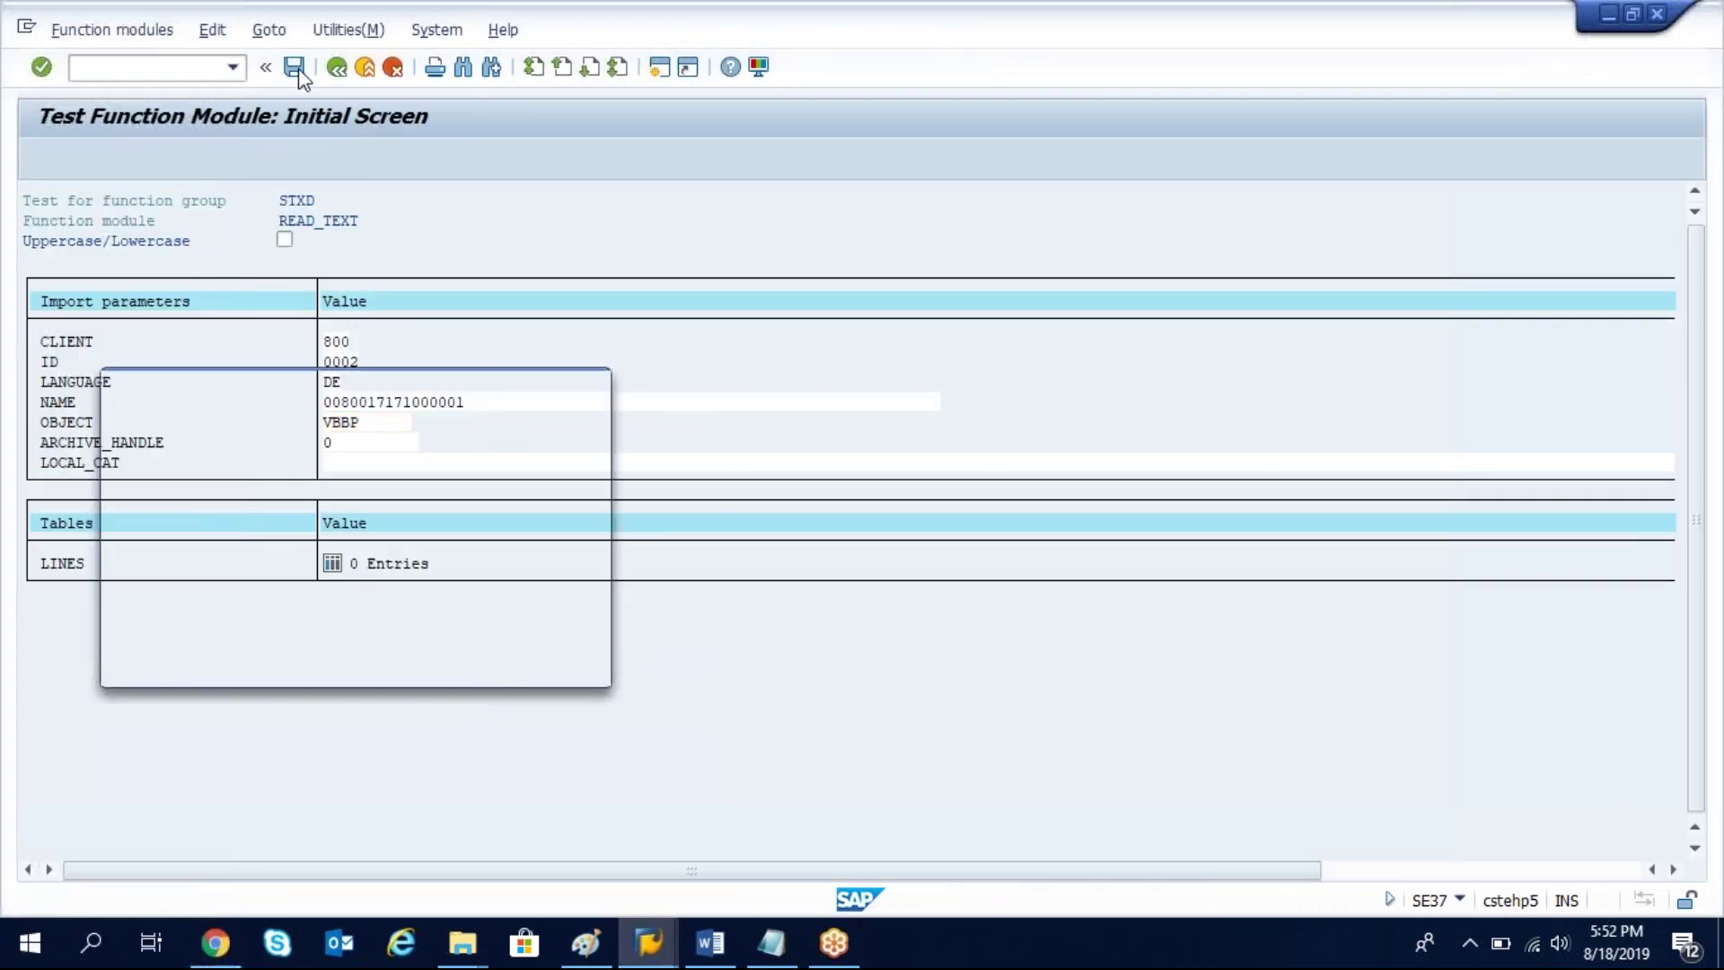
{"action": "type", "text": "tes"}
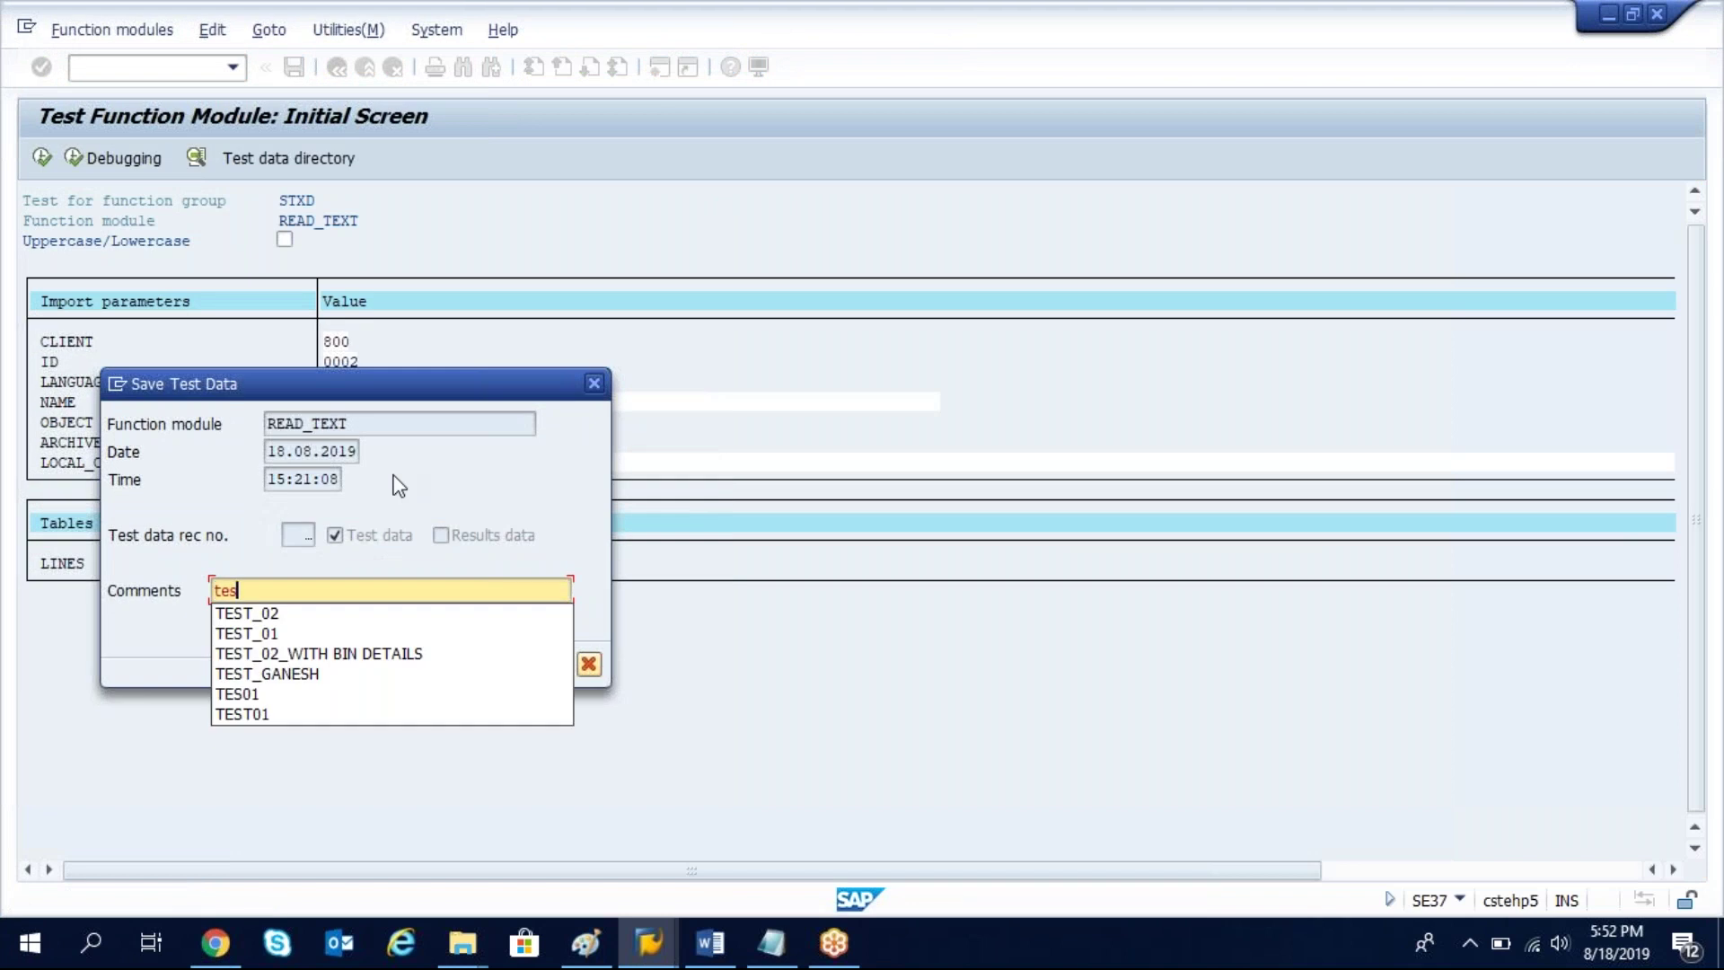
{"action": "key", "text": "BackSpace"}
{"action": "key", "text": "BackSpace"}
{"action": "type", "text": "TEST_"}
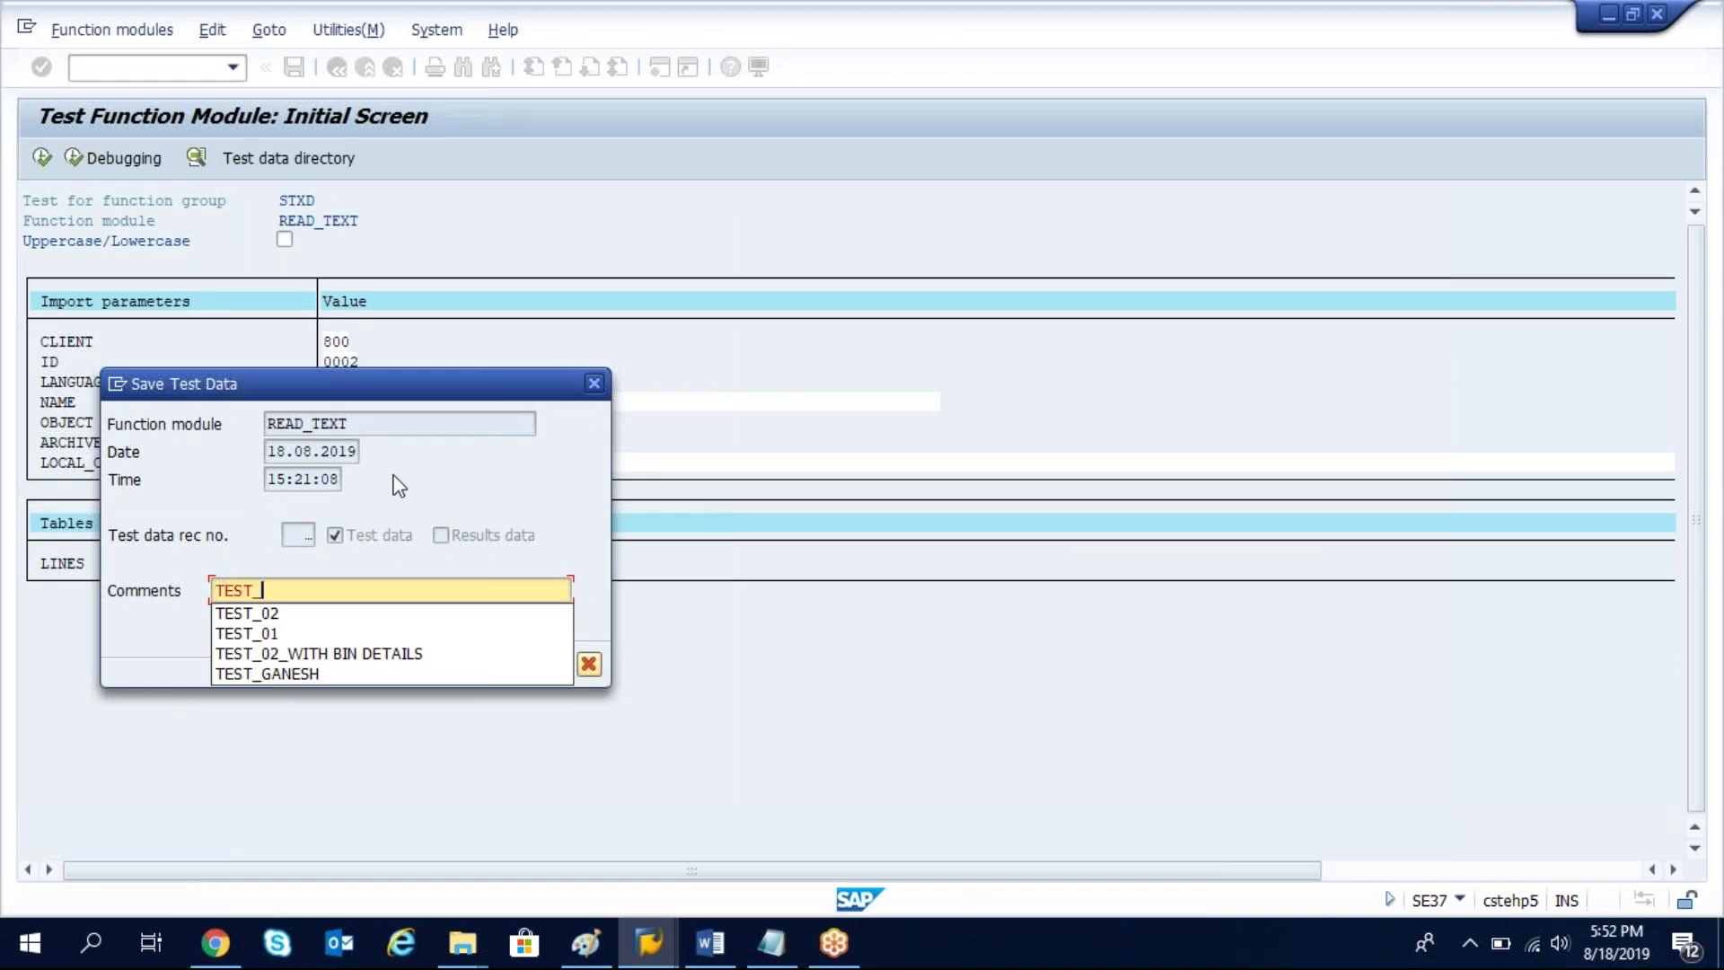
{"action": "type", "text": "ITEMTEXT"}
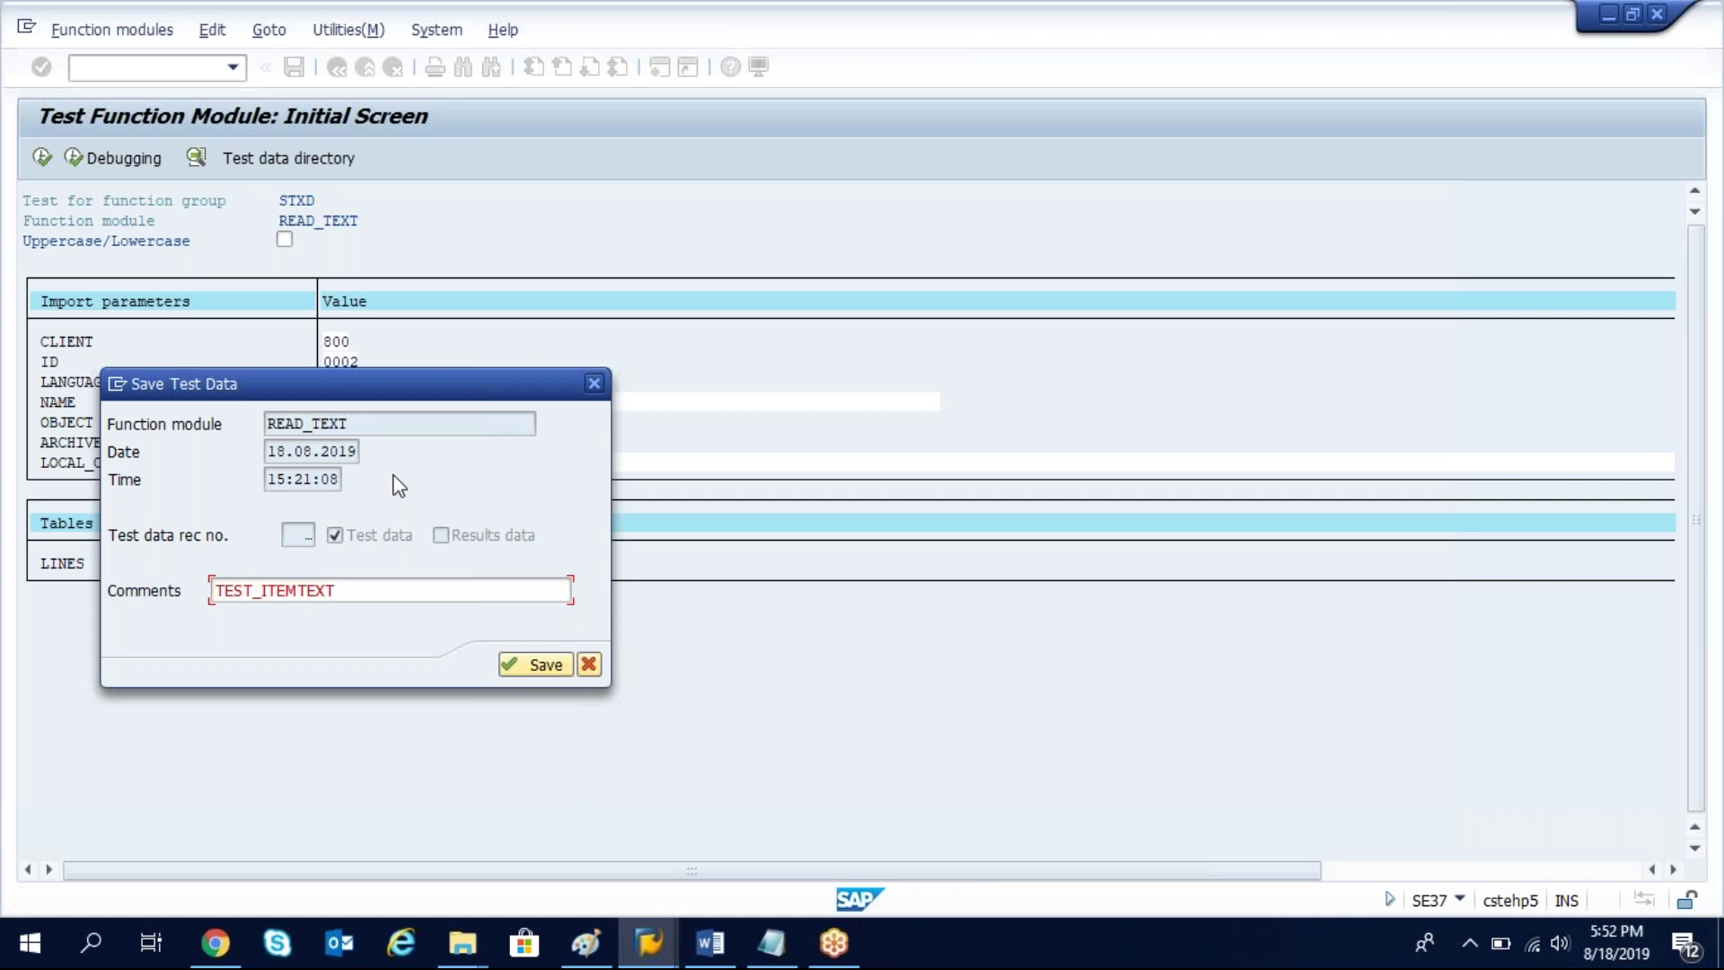
{"action": "key", "text": "Return"}
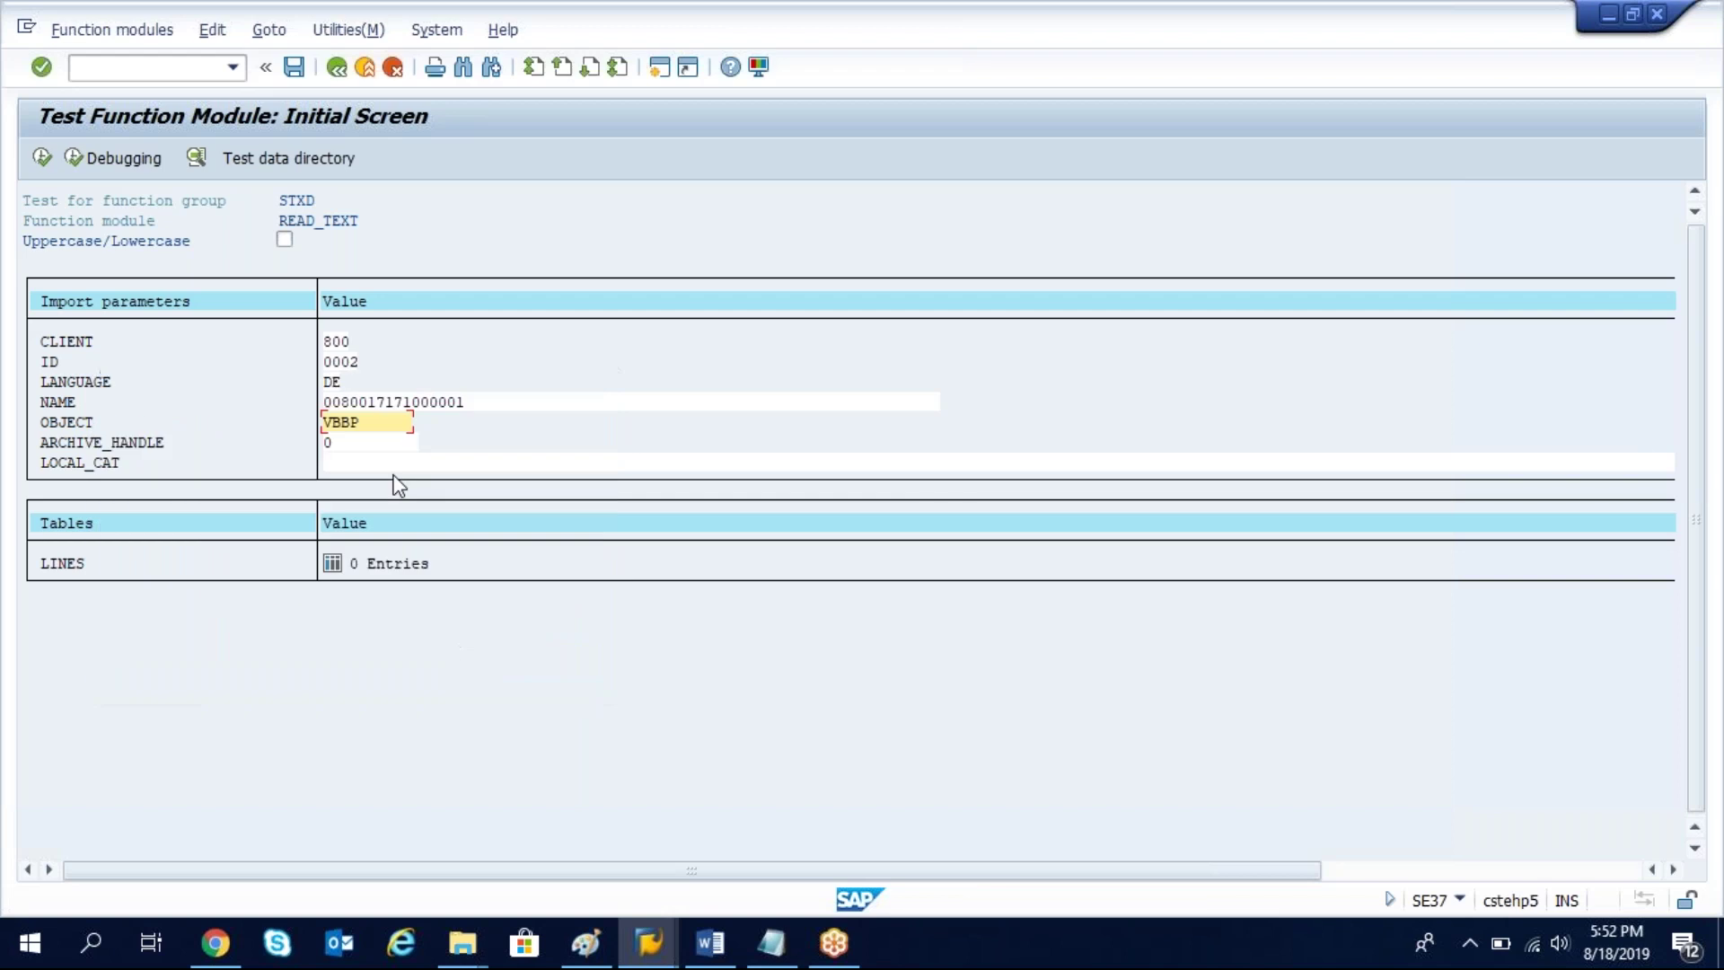
{"action": "left_click", "coordinate": [338, 70]}
Step: Open the READ_TEXT test screen and load the TEST_ITEMTEXT test data
{"action": "left_click", "coordinate": [327, 262]}
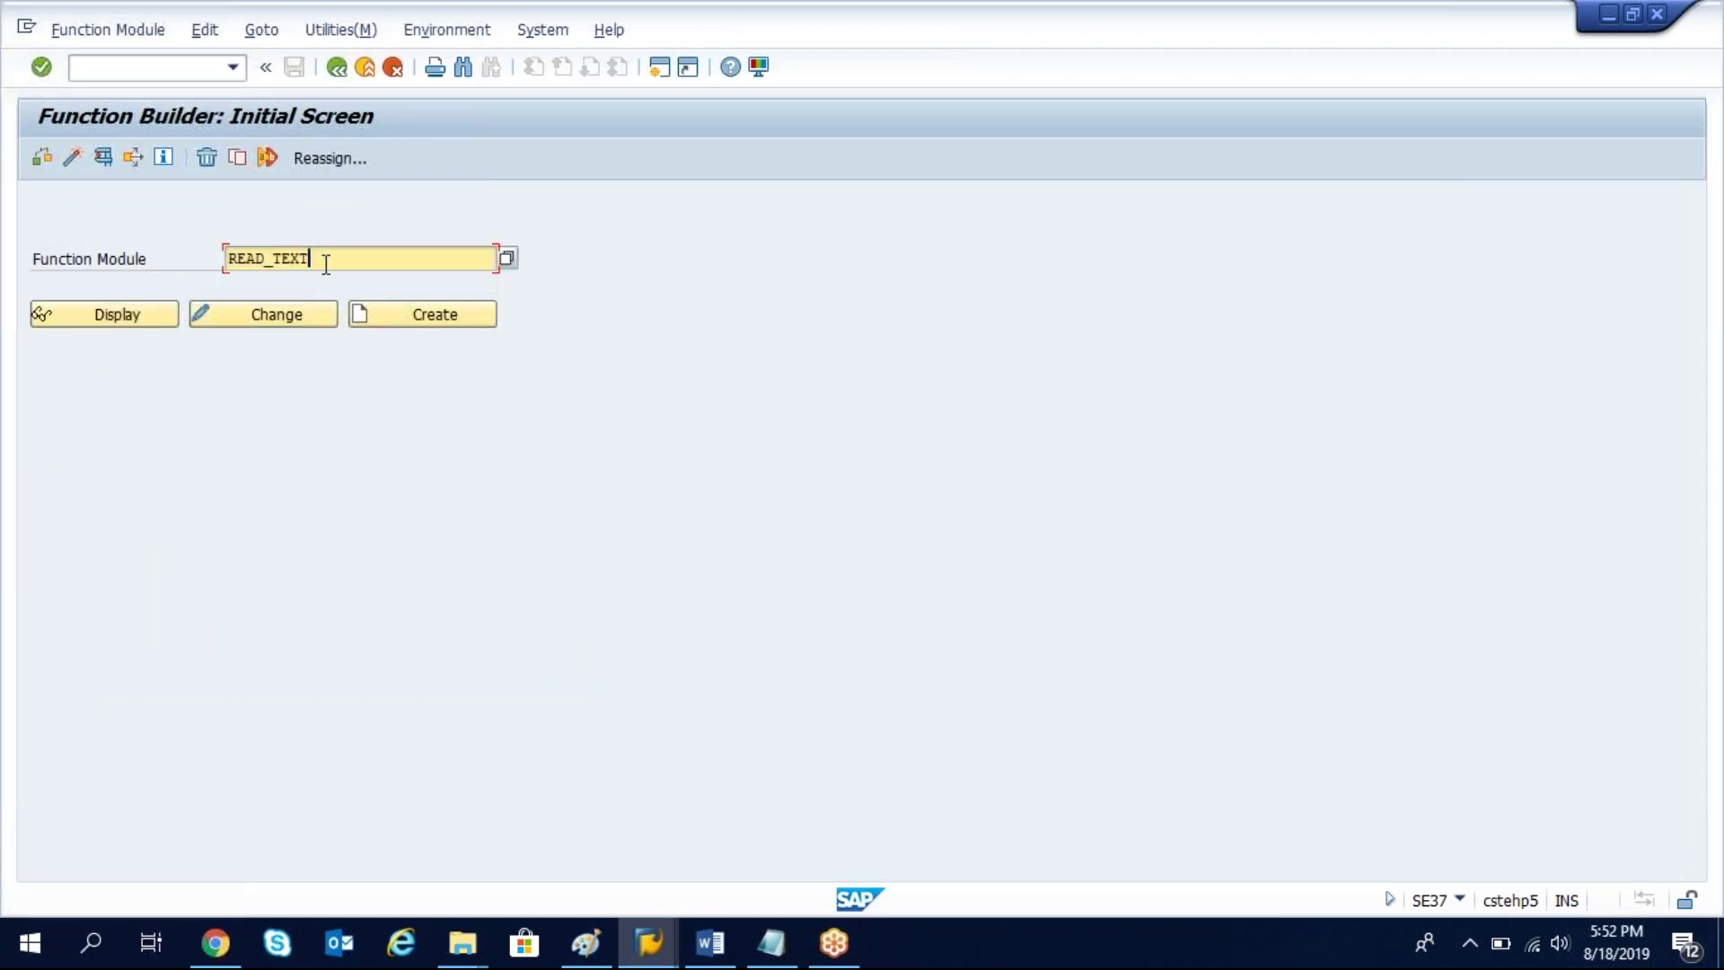
{"action": "left_click", "coordinate": [103, 158]}
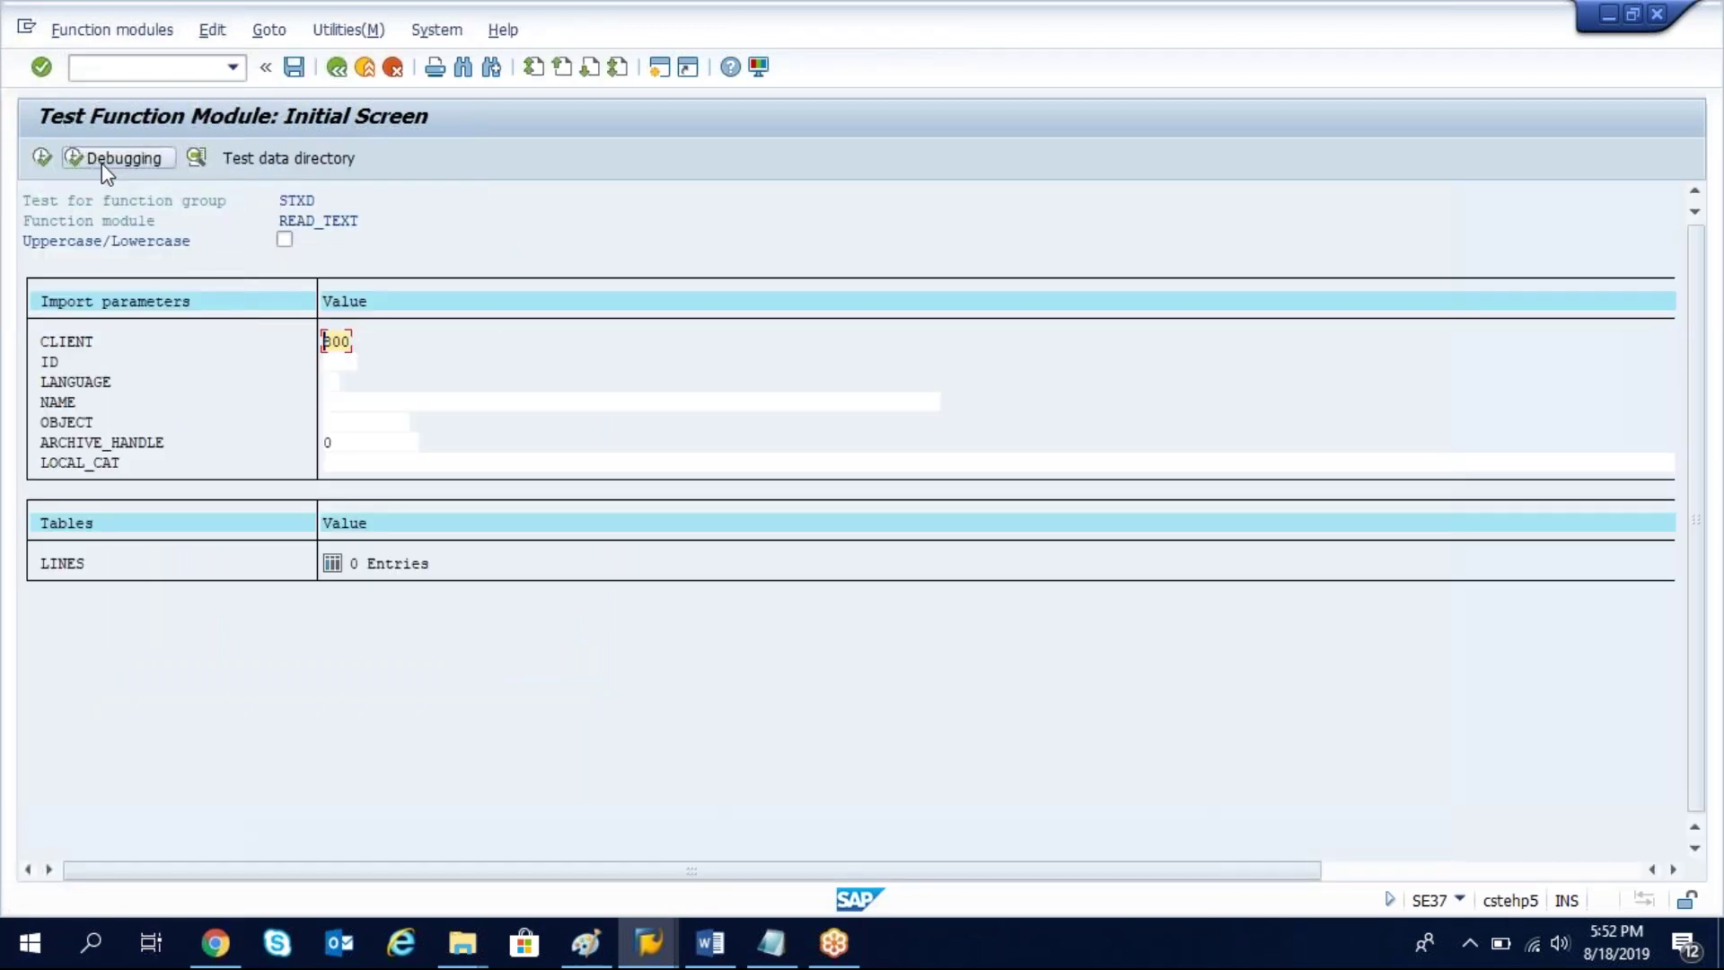
{"action": "left_click", "coordinate": [286, 168]}
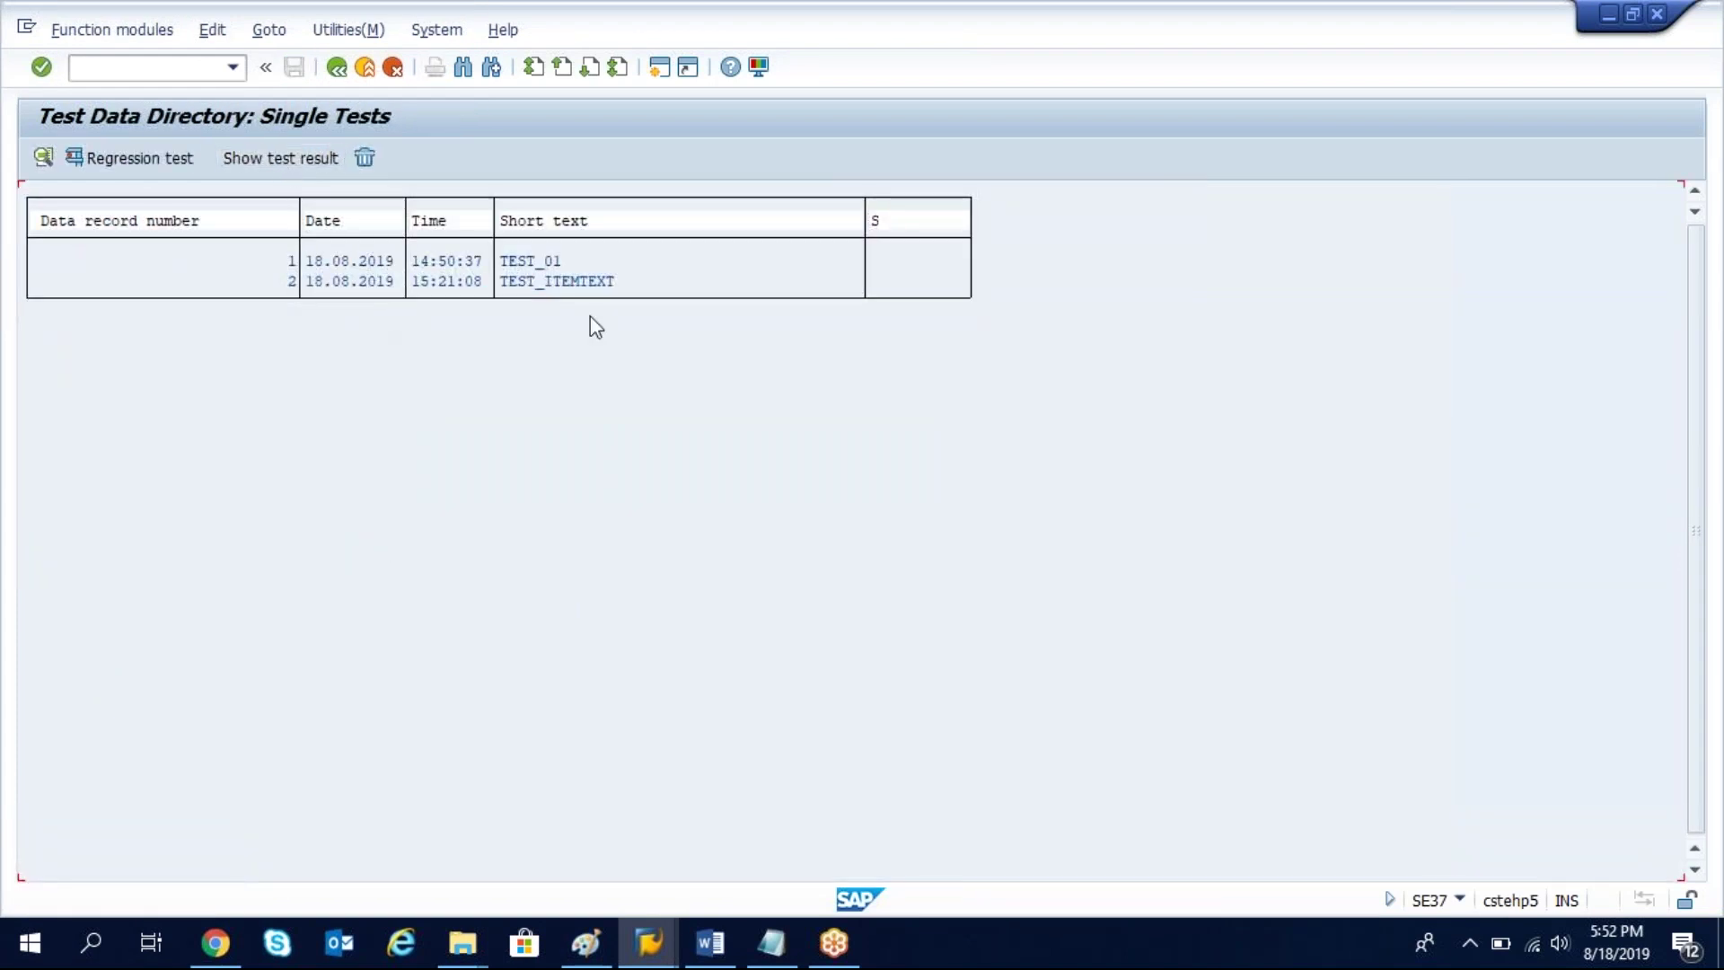
{"action": "double_click", "coordinate": [557, 282]}
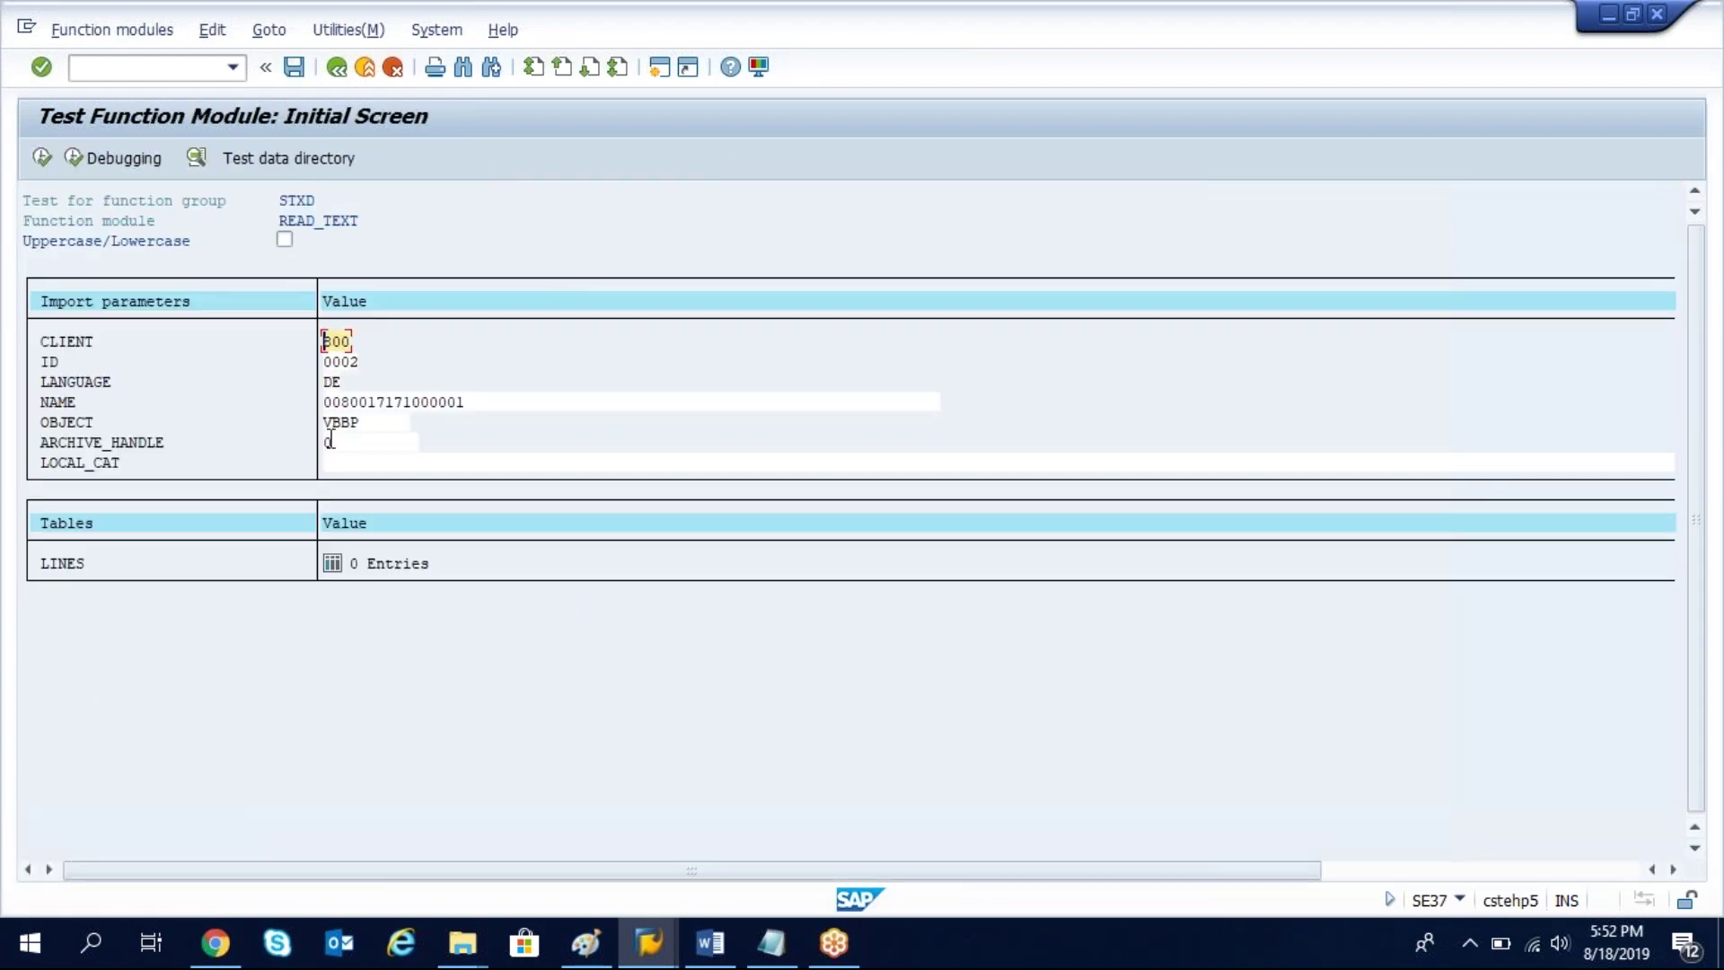
{"action": "left_click_drag", "start_coordinate": [84, 406], "coordinate": [25, 405]}
{"action": "left_click", "coordinate": [326, 360]}
{"action": "left_click", "coordinate": [397, 422]}
{"action": "left_click_drag", "start_coordinate": [384, 427], "coordinate": [307, 424]}
{"action": "left_click", "coordinate": [391, 426]}
{"action": "left_click", "coordinate": [475, 404]}
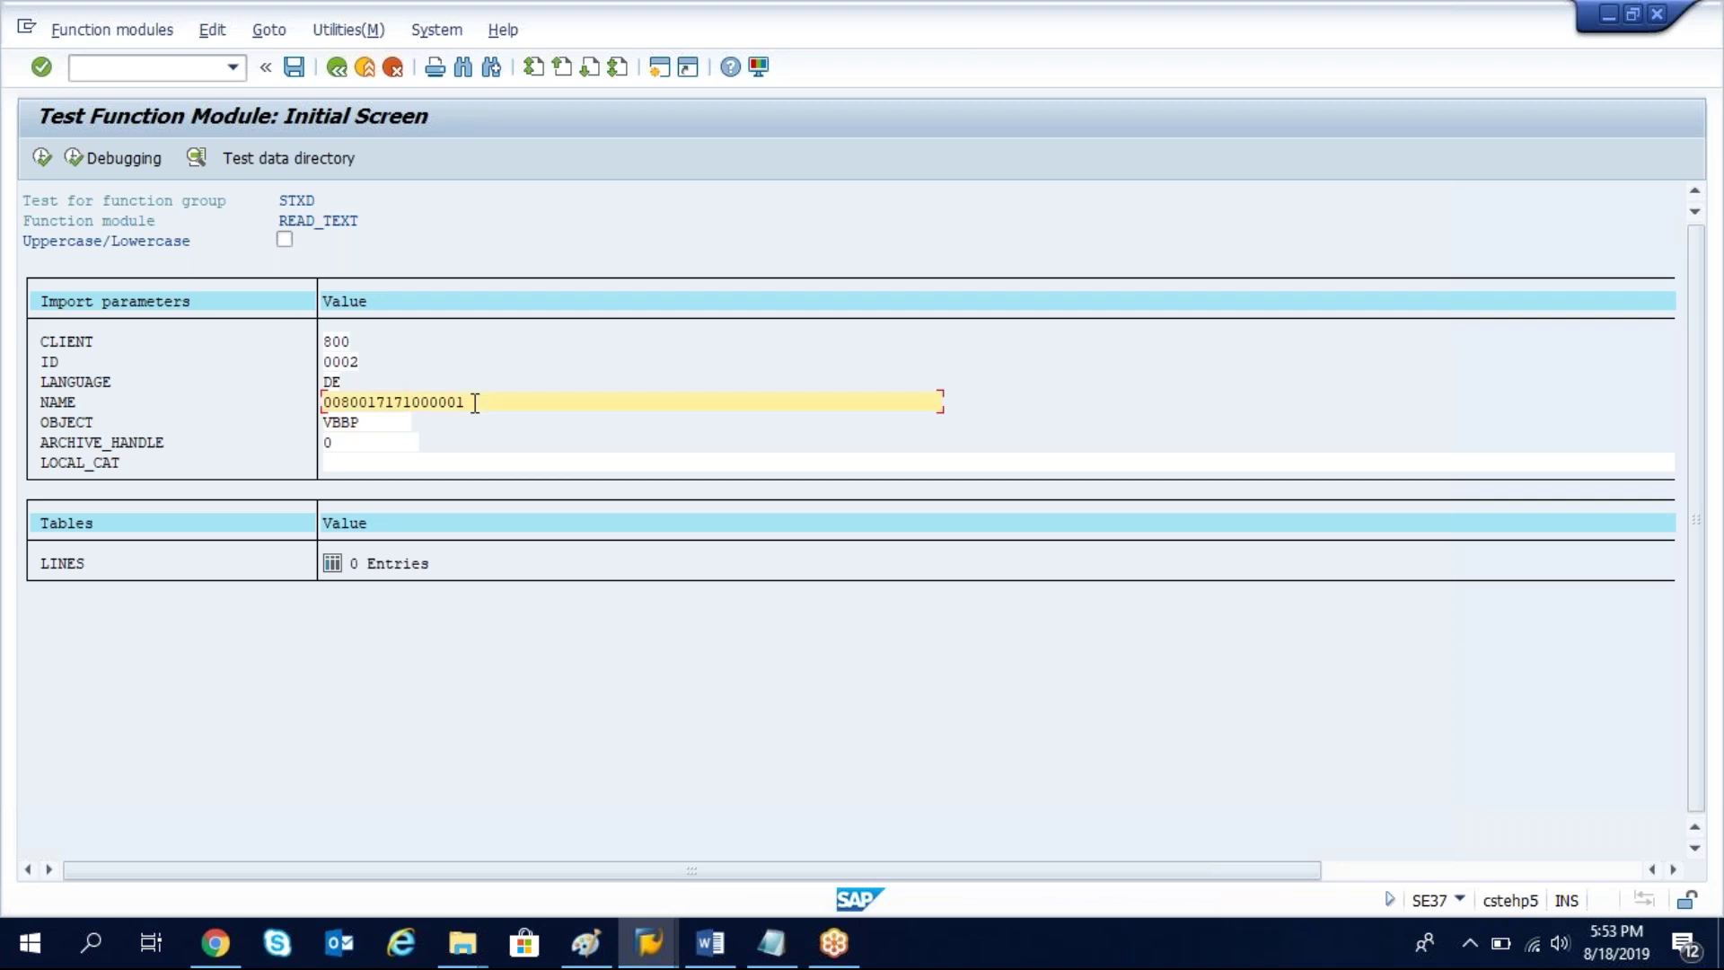
{"action": "left_click_drag", "start_coordinate": [475, 404], "coordinate": [305, 406]}
{"action": "left_click", "coordinate": [40, 158]}
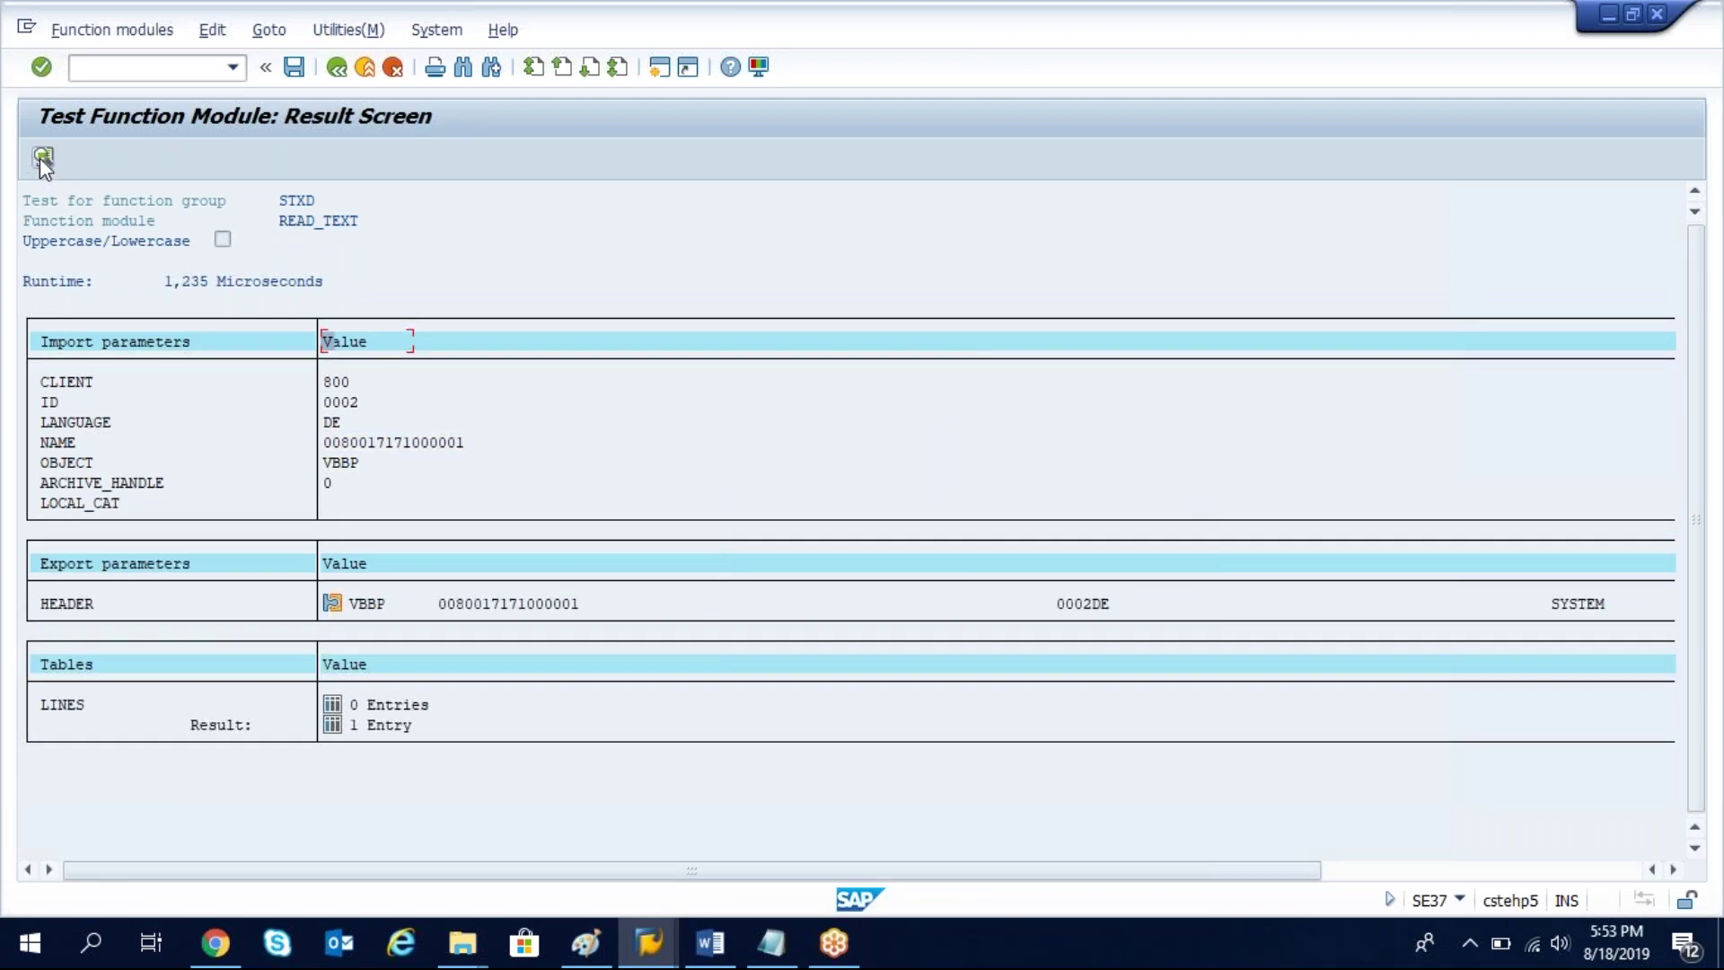
{"action": "left_click", "coordinate": [332, 725]}
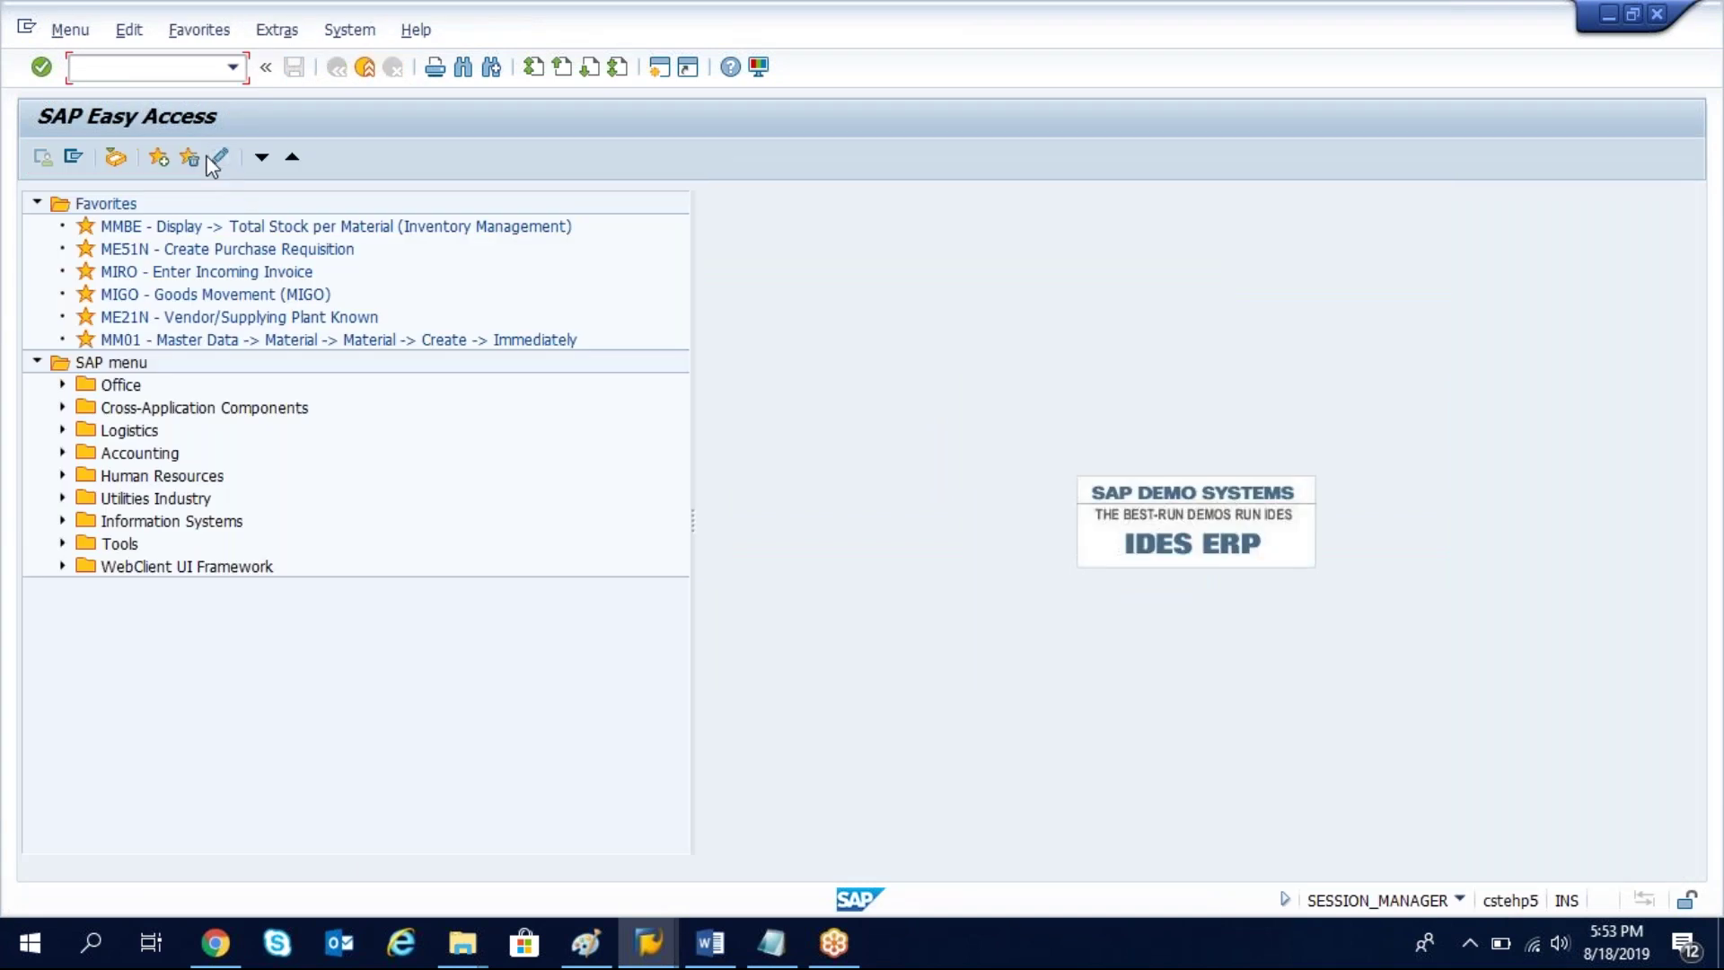
Step: Display delivery 80017171 with VL03N and return to its item overview
{"action": "type", "text": "VL03N"}
{"action": "key", "text": "Return"}
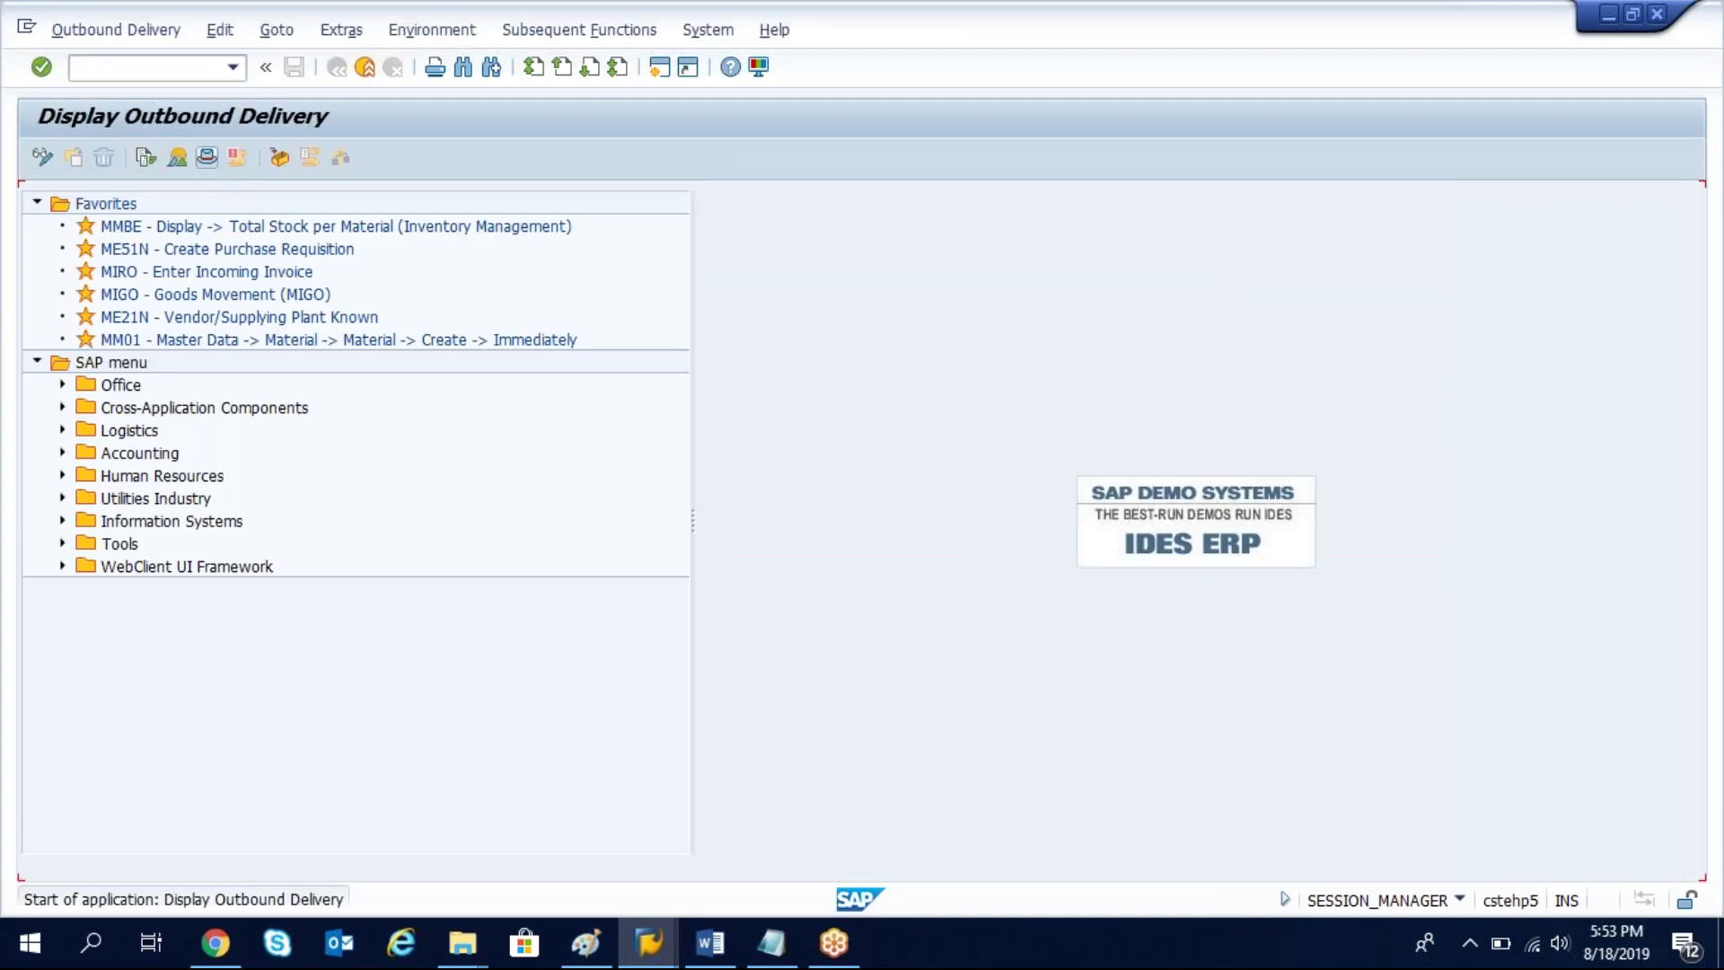
{"action": "key", "text": "Return"}
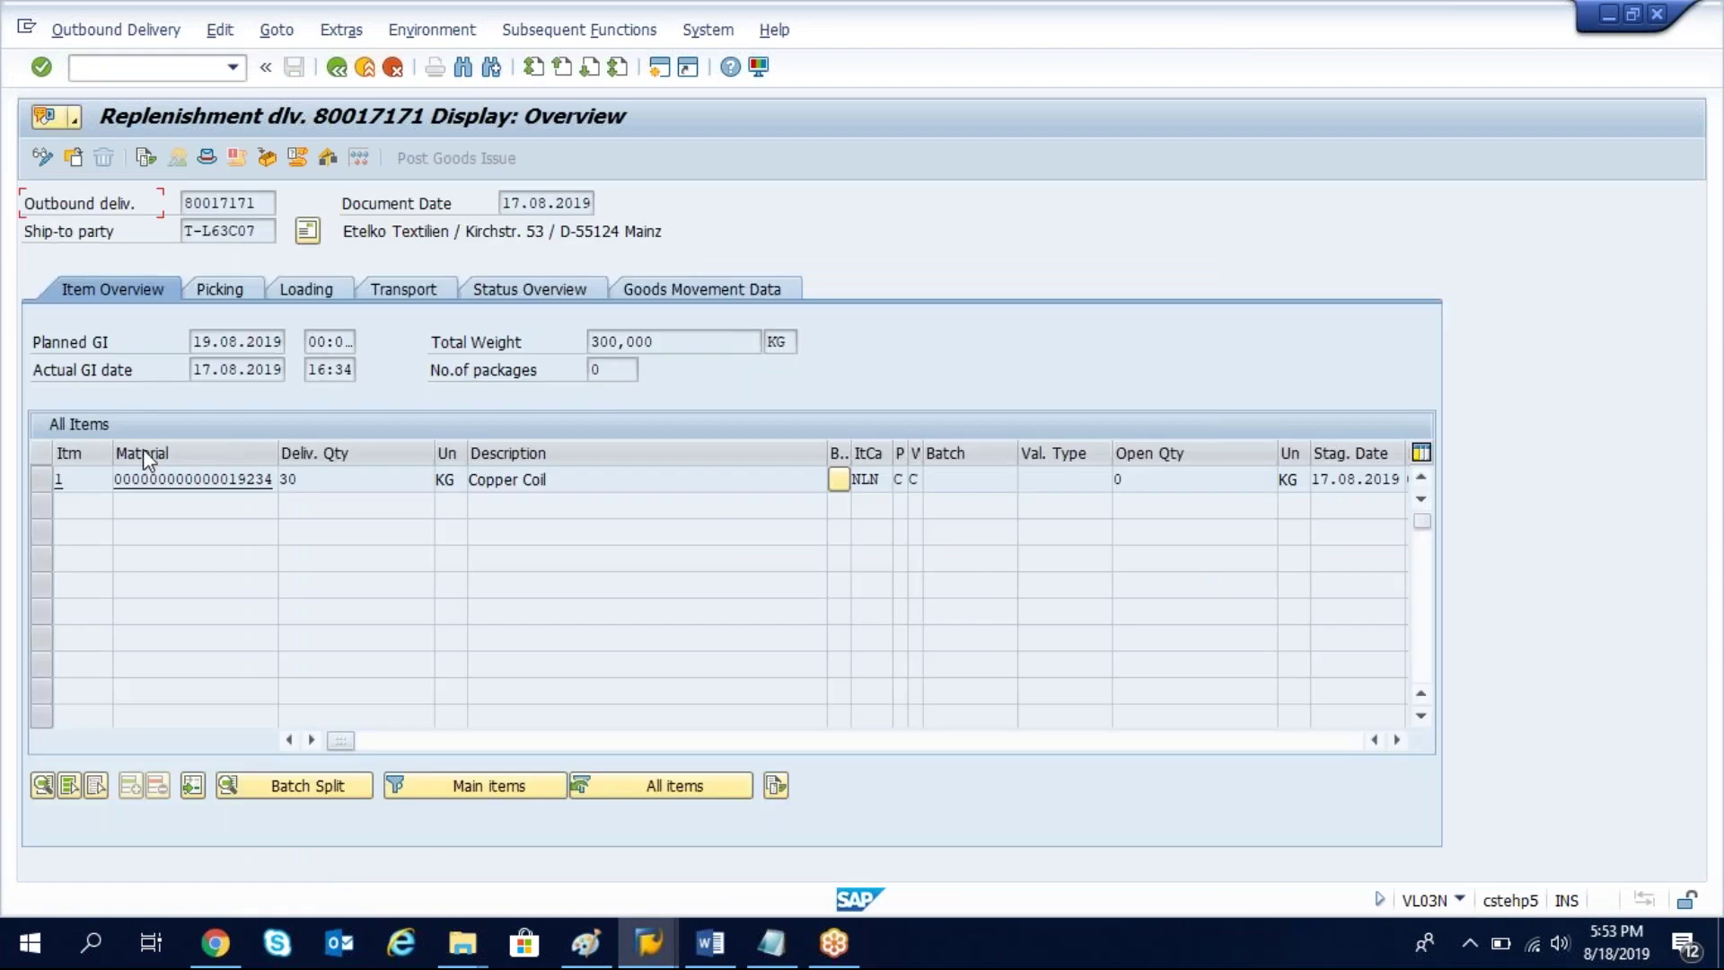
{"action": "left_click", "coordinate": [42, 787]}
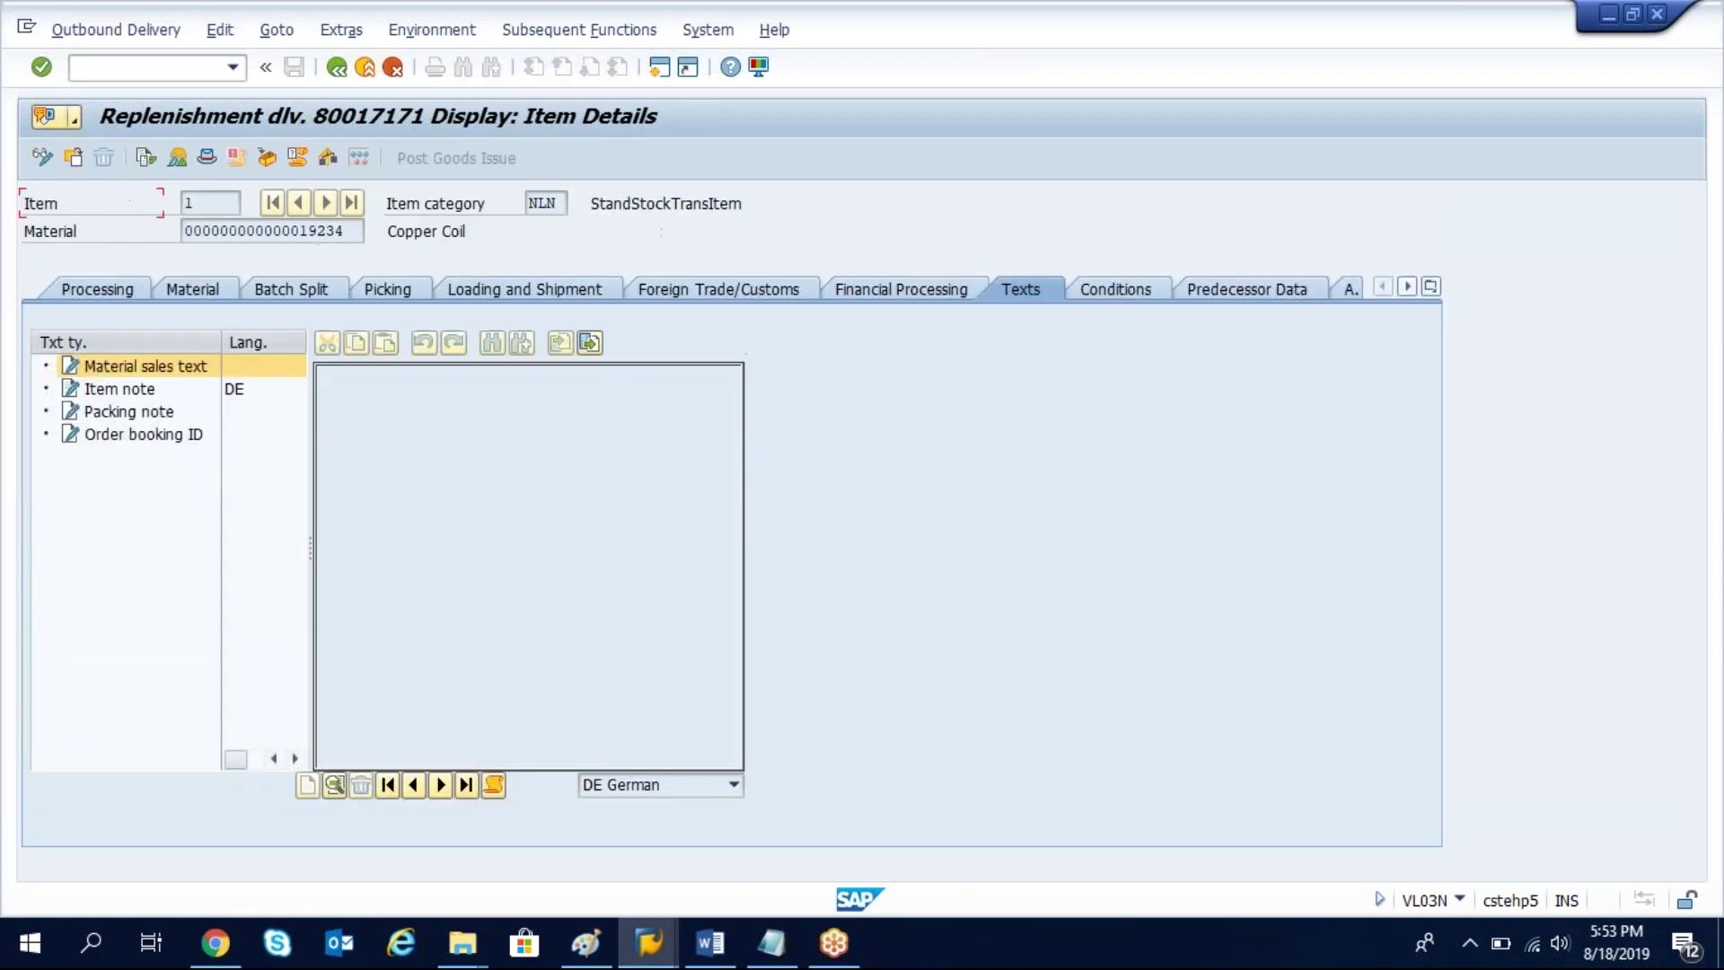
{"action": "left_click", "coordinate": [337, 70]}
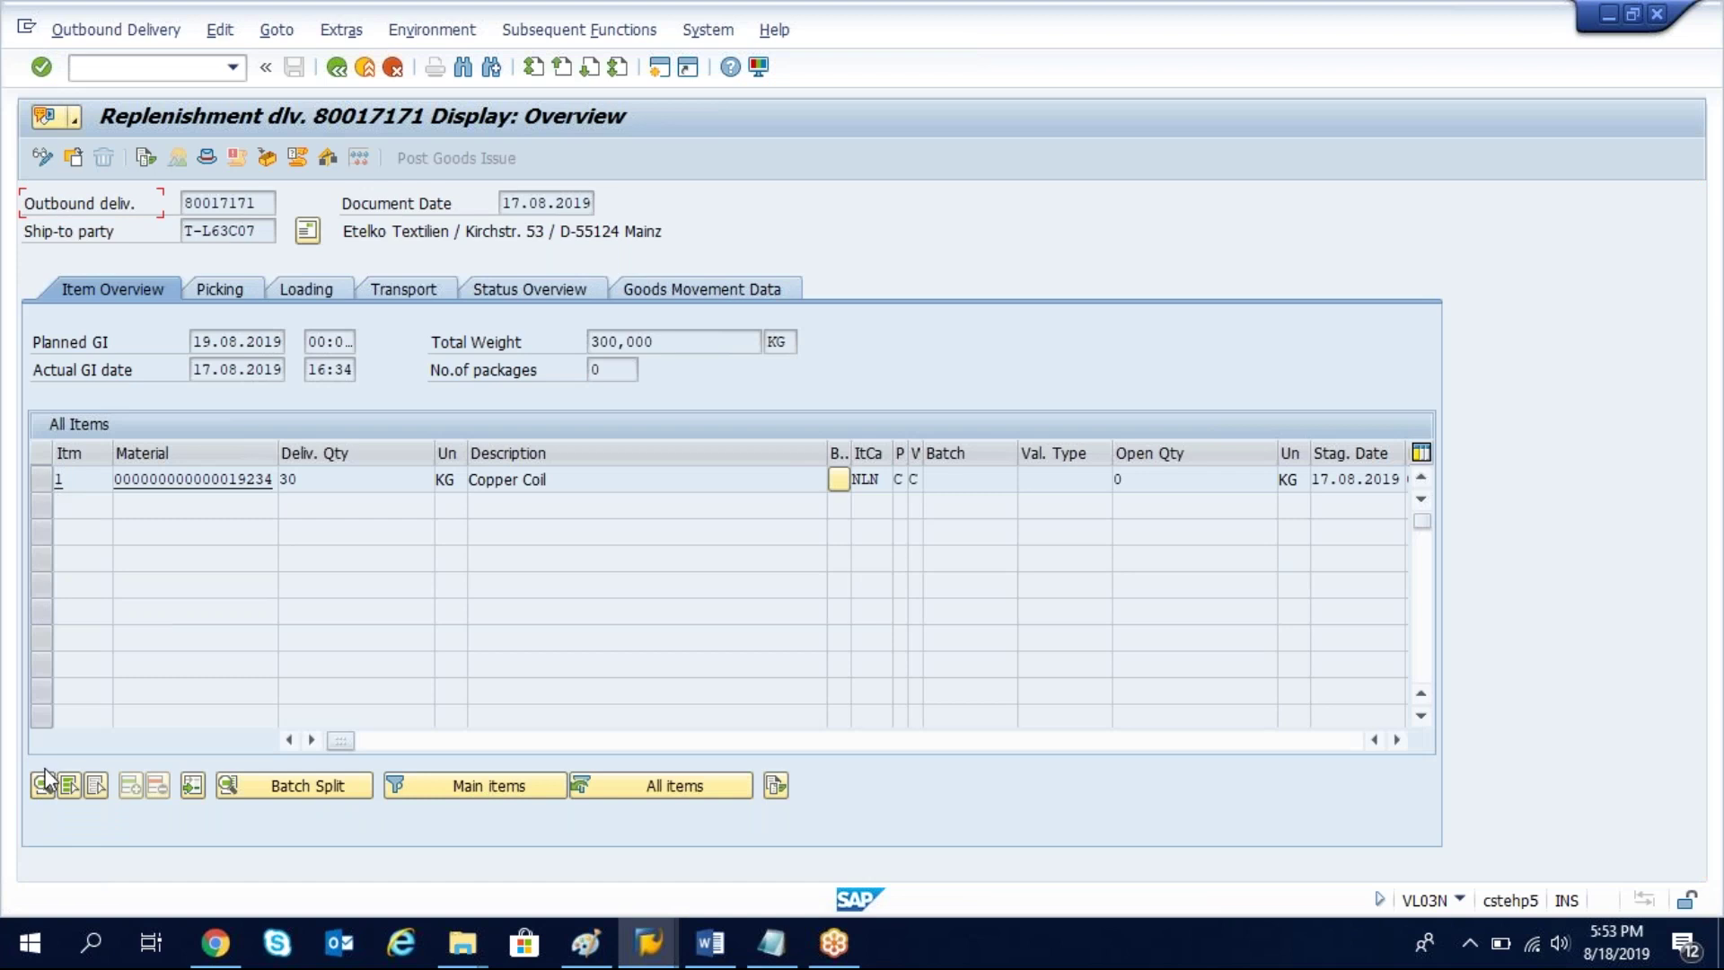
Step: Show the Copper Coil item's note 'Test Item Note', then return to the READ_TEXT lines
{"action": "left_click", "coordinate": [39, 481]}
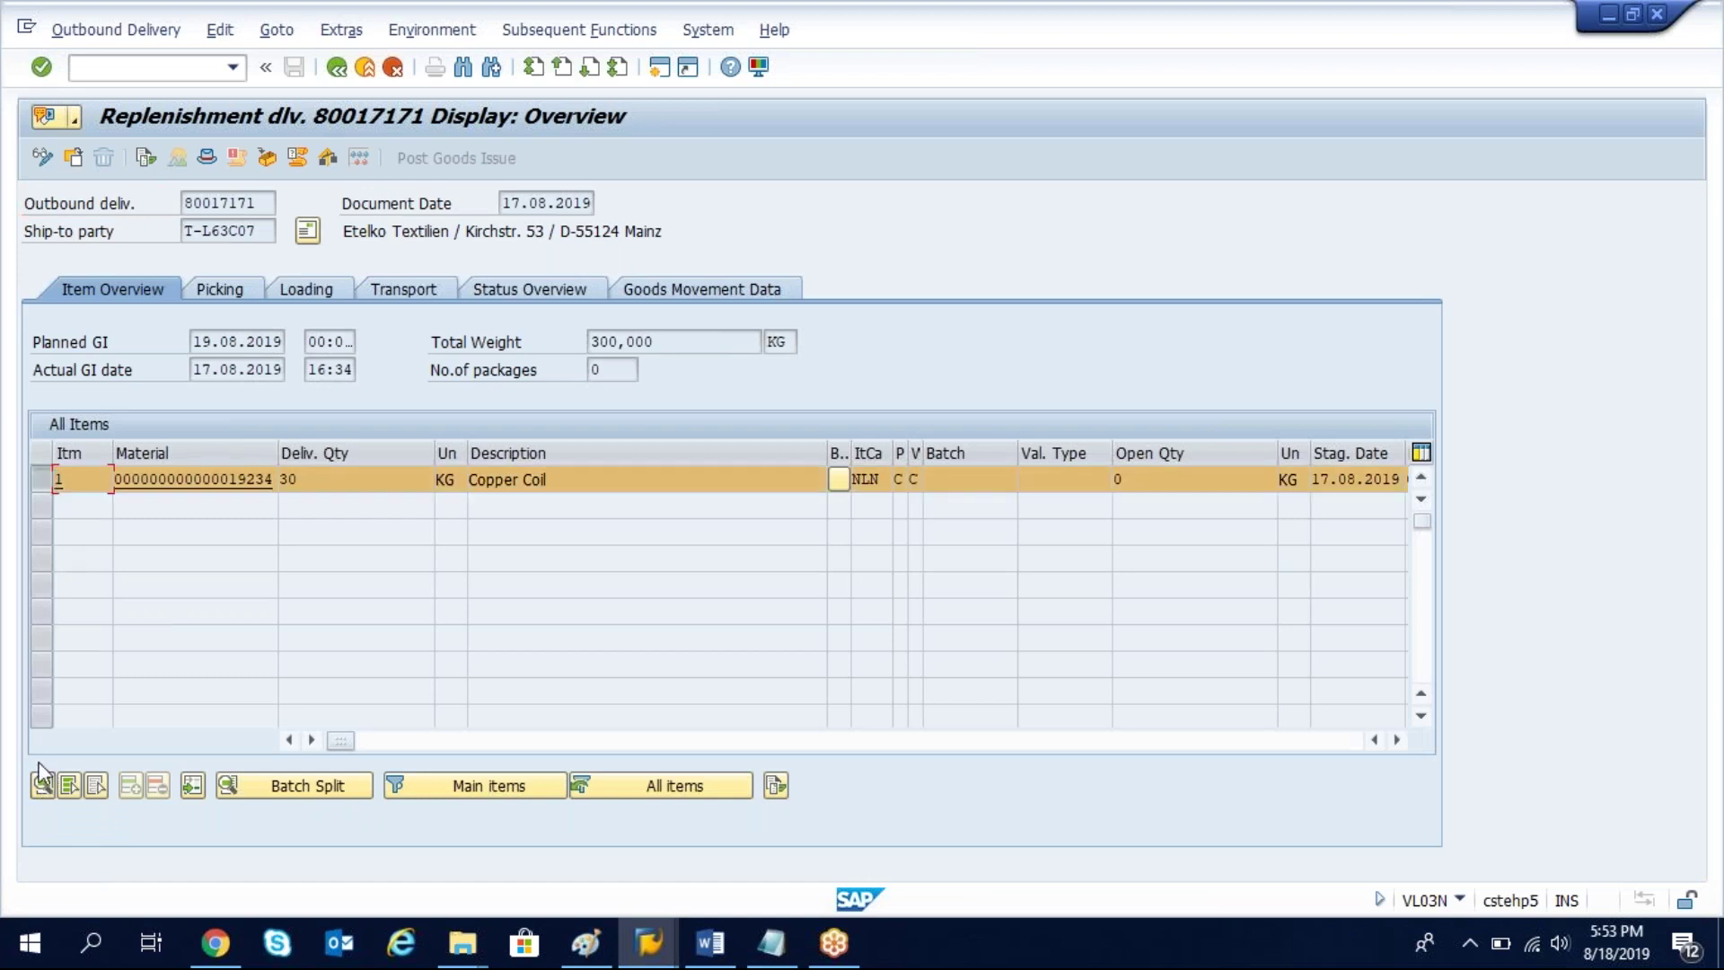
{"action": "left_click", "coordinate": [42, 786]}
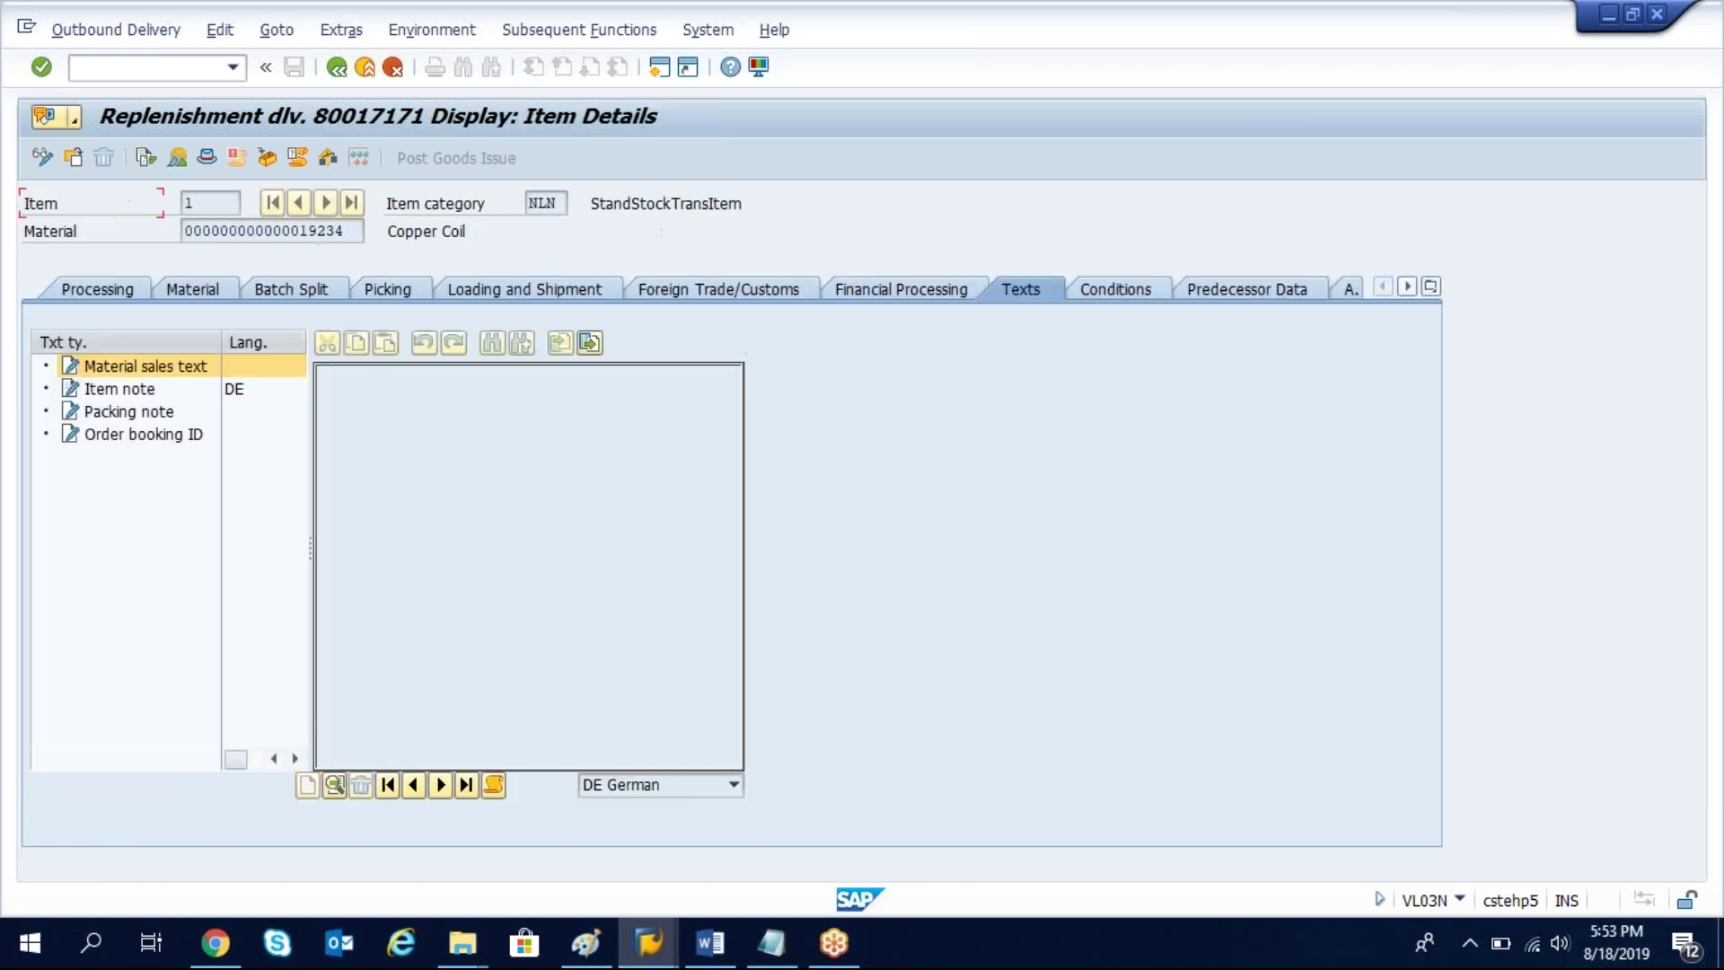
{"action": "left_click", "coordinate": [127, 397]}
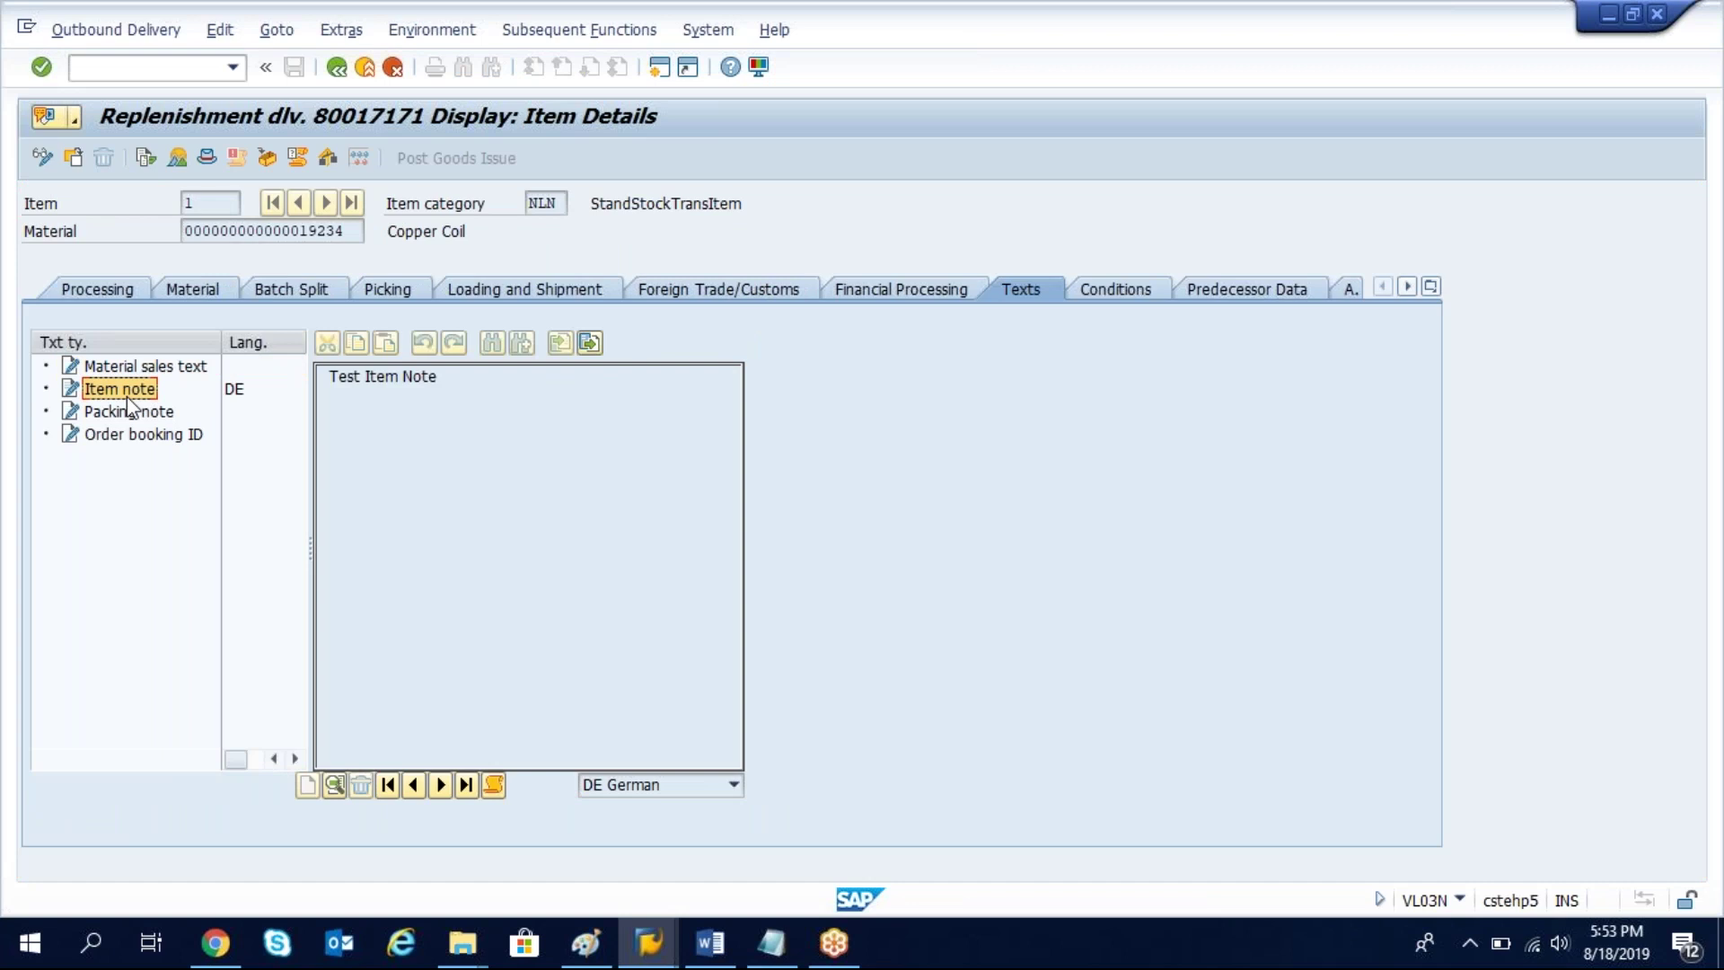
{"action": "left_click_drag", "start_coordinate": [440, 376], "coordinate": [328, 376]}
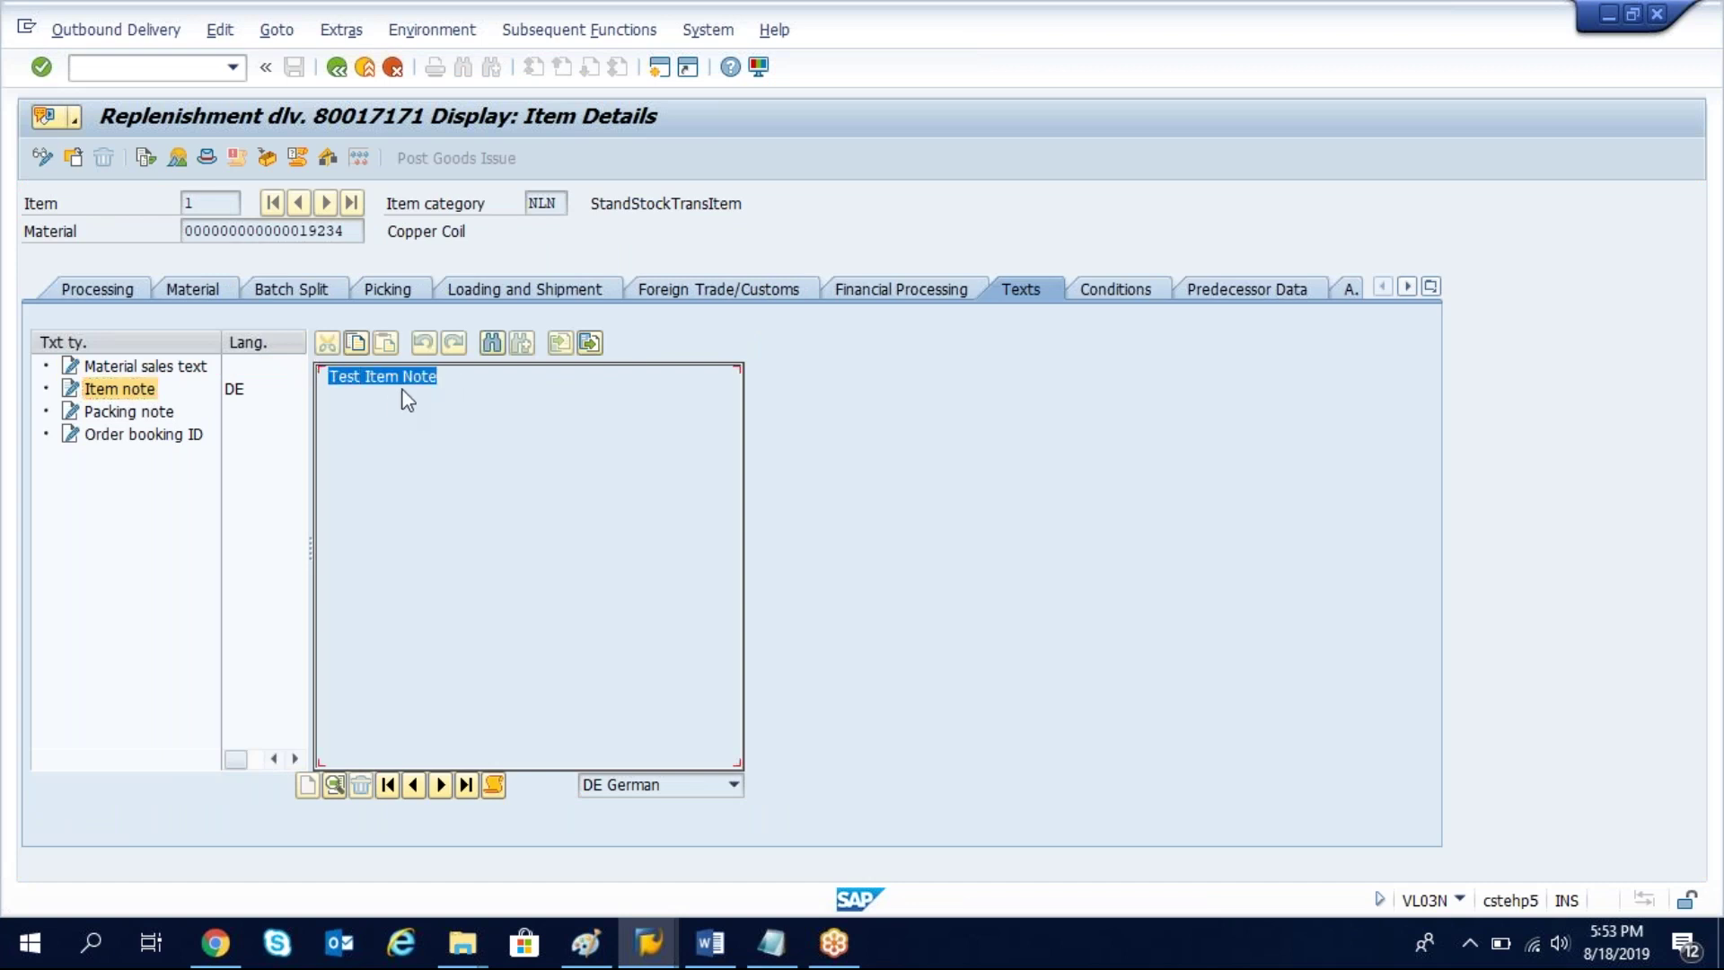
{"action": "left_click", "coordinate": [408, 377]}
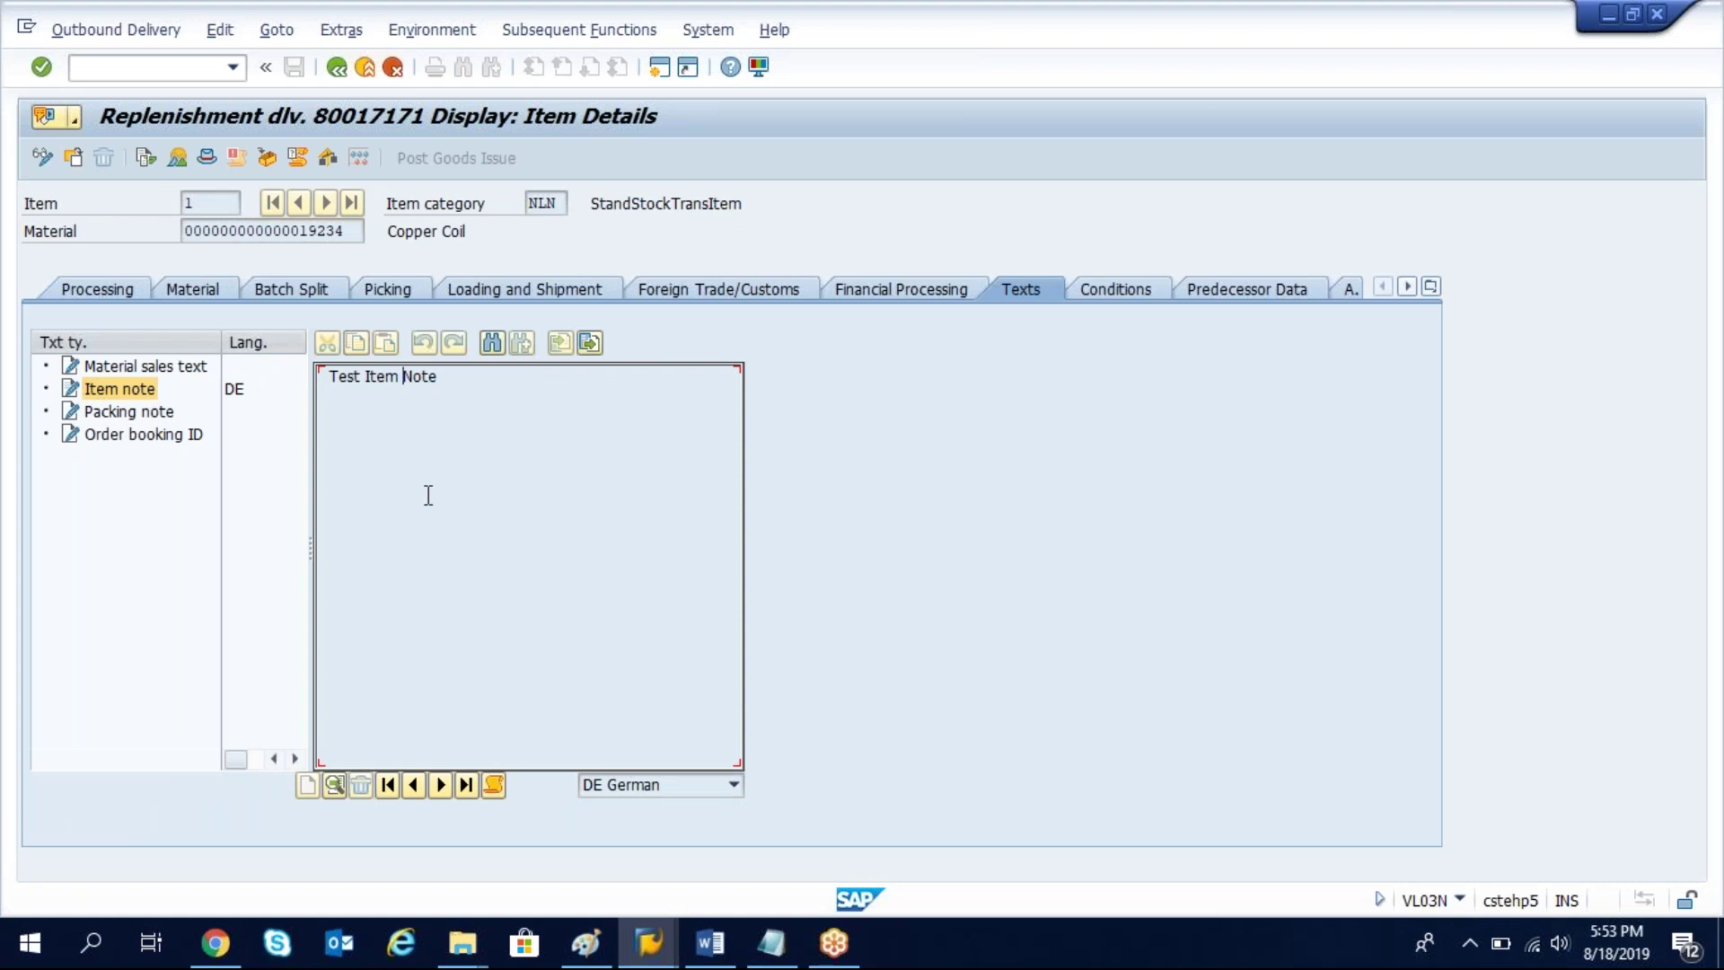
{"action": "key", "text": "alt+Tab"}
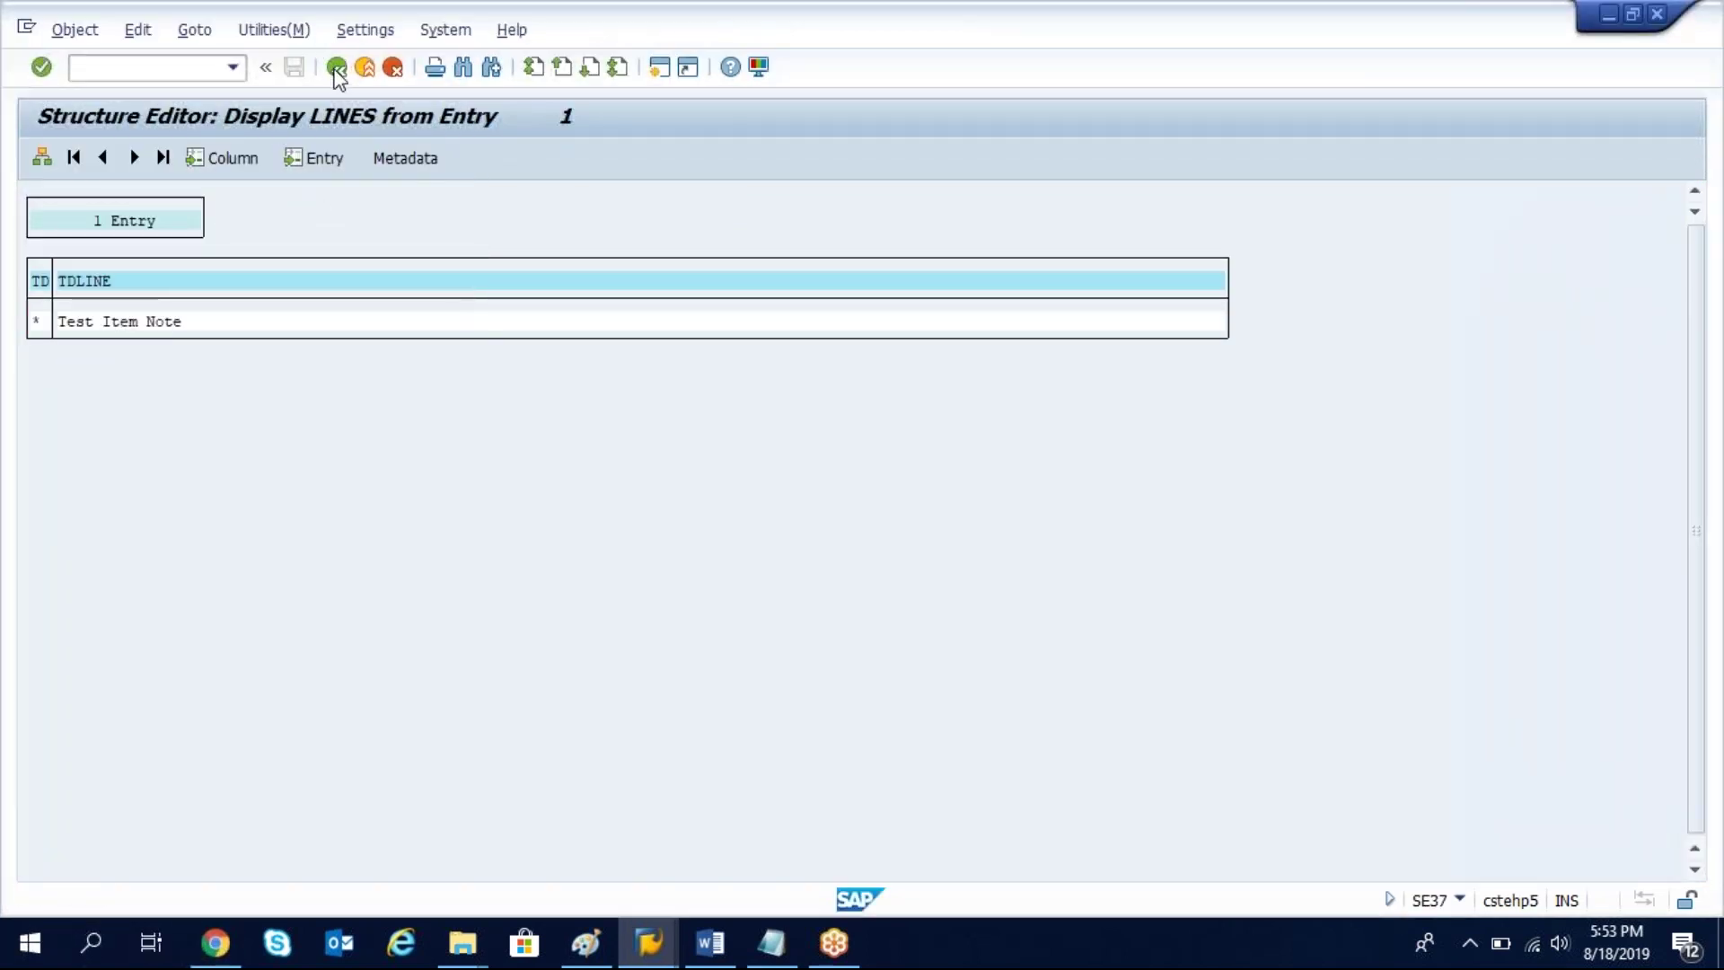
Step: Copy the READ_TEXT module name, return to the test entry screen, then switch to the Word title document
{"action": "left_click", "coordinate": [336, 67]}
{"action": "left_click_drag", "start_coordinate": [278, 218], "coordinate": [397, 229]}
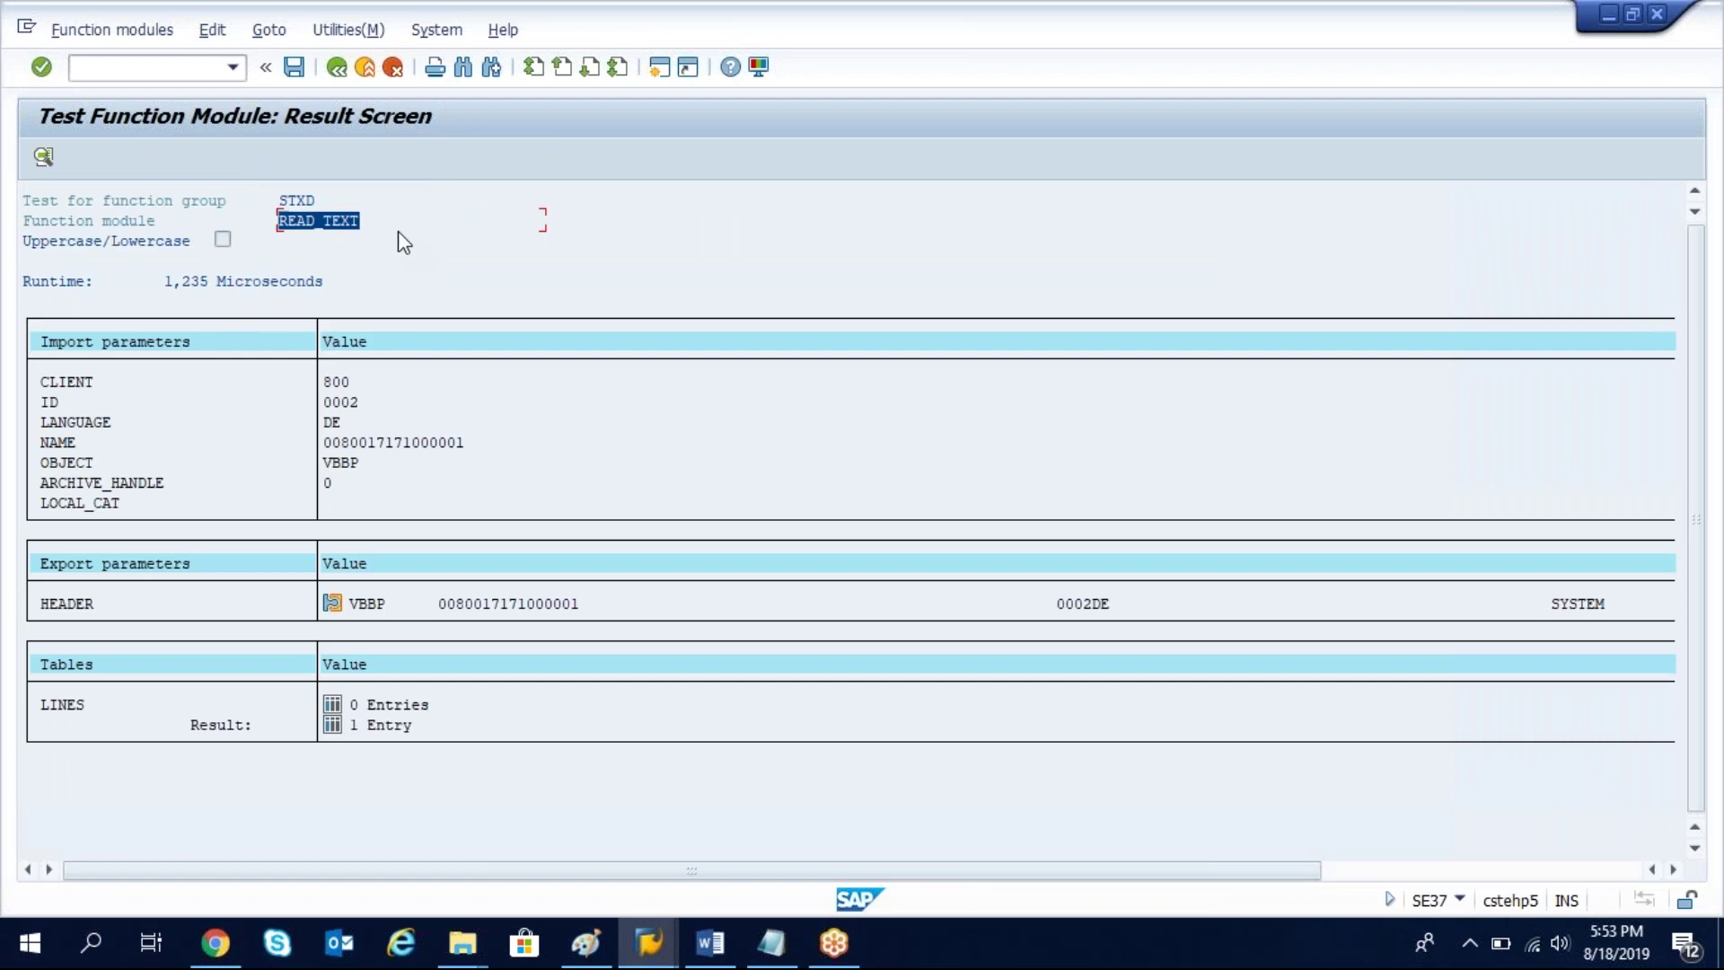
{"action": "key", "text": "ctrl+c"}
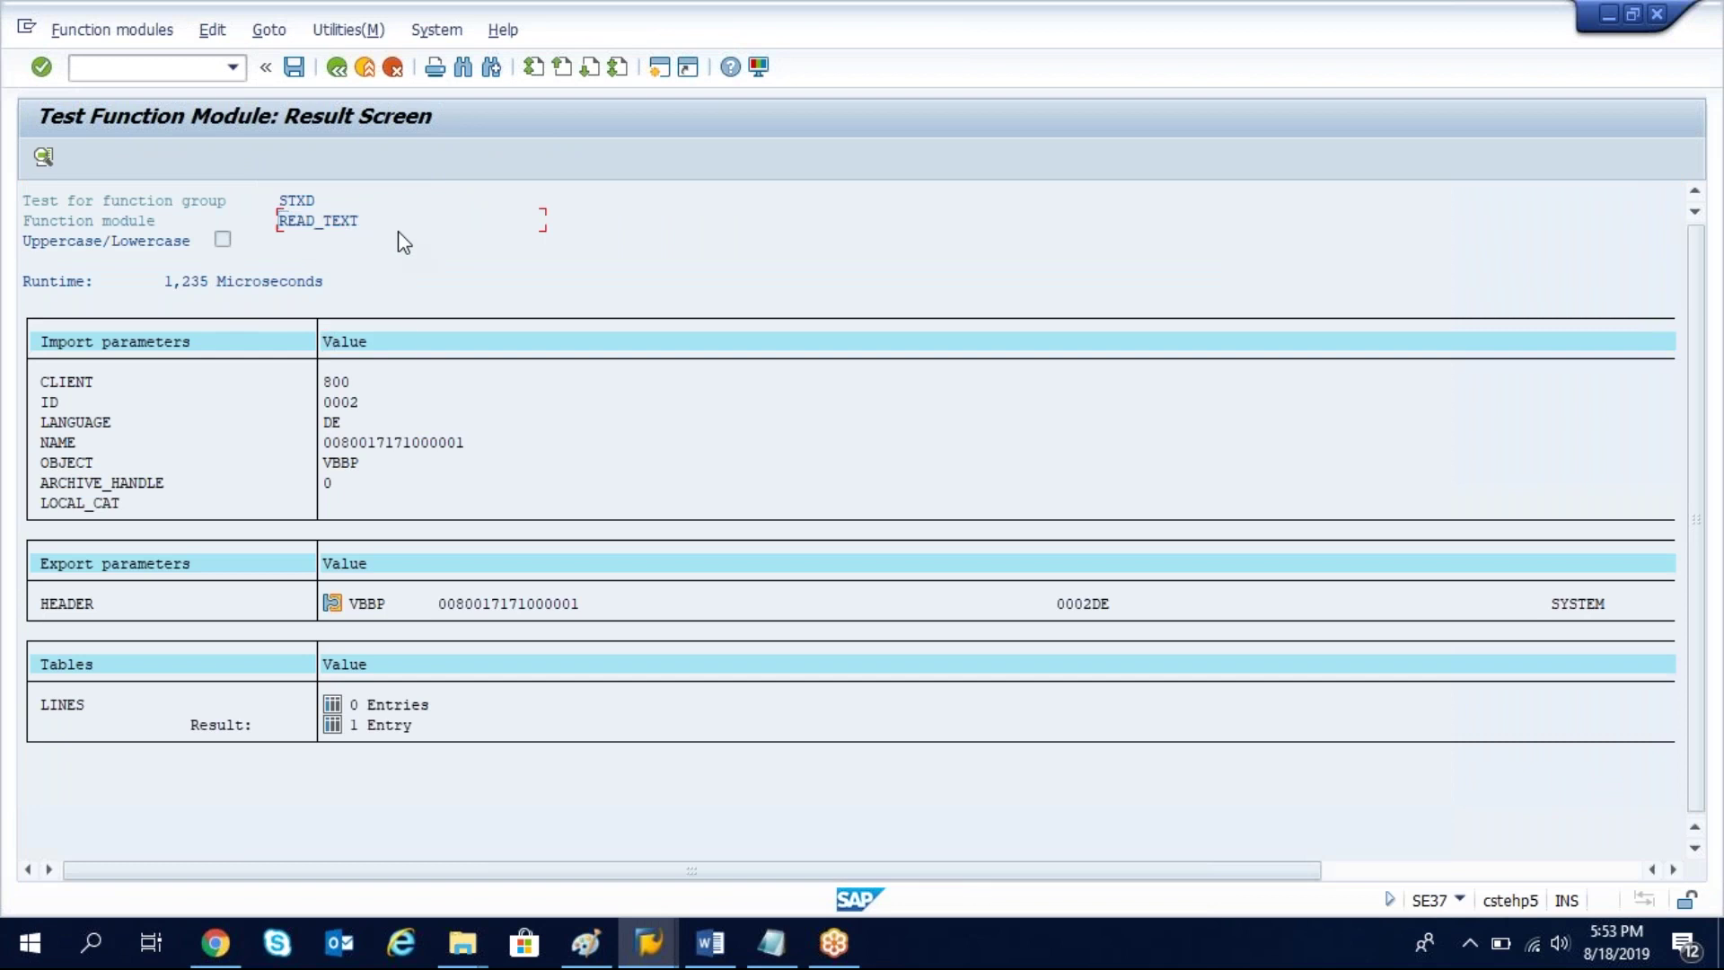
{"action": "left_click", "coordinate": [336, 68]}
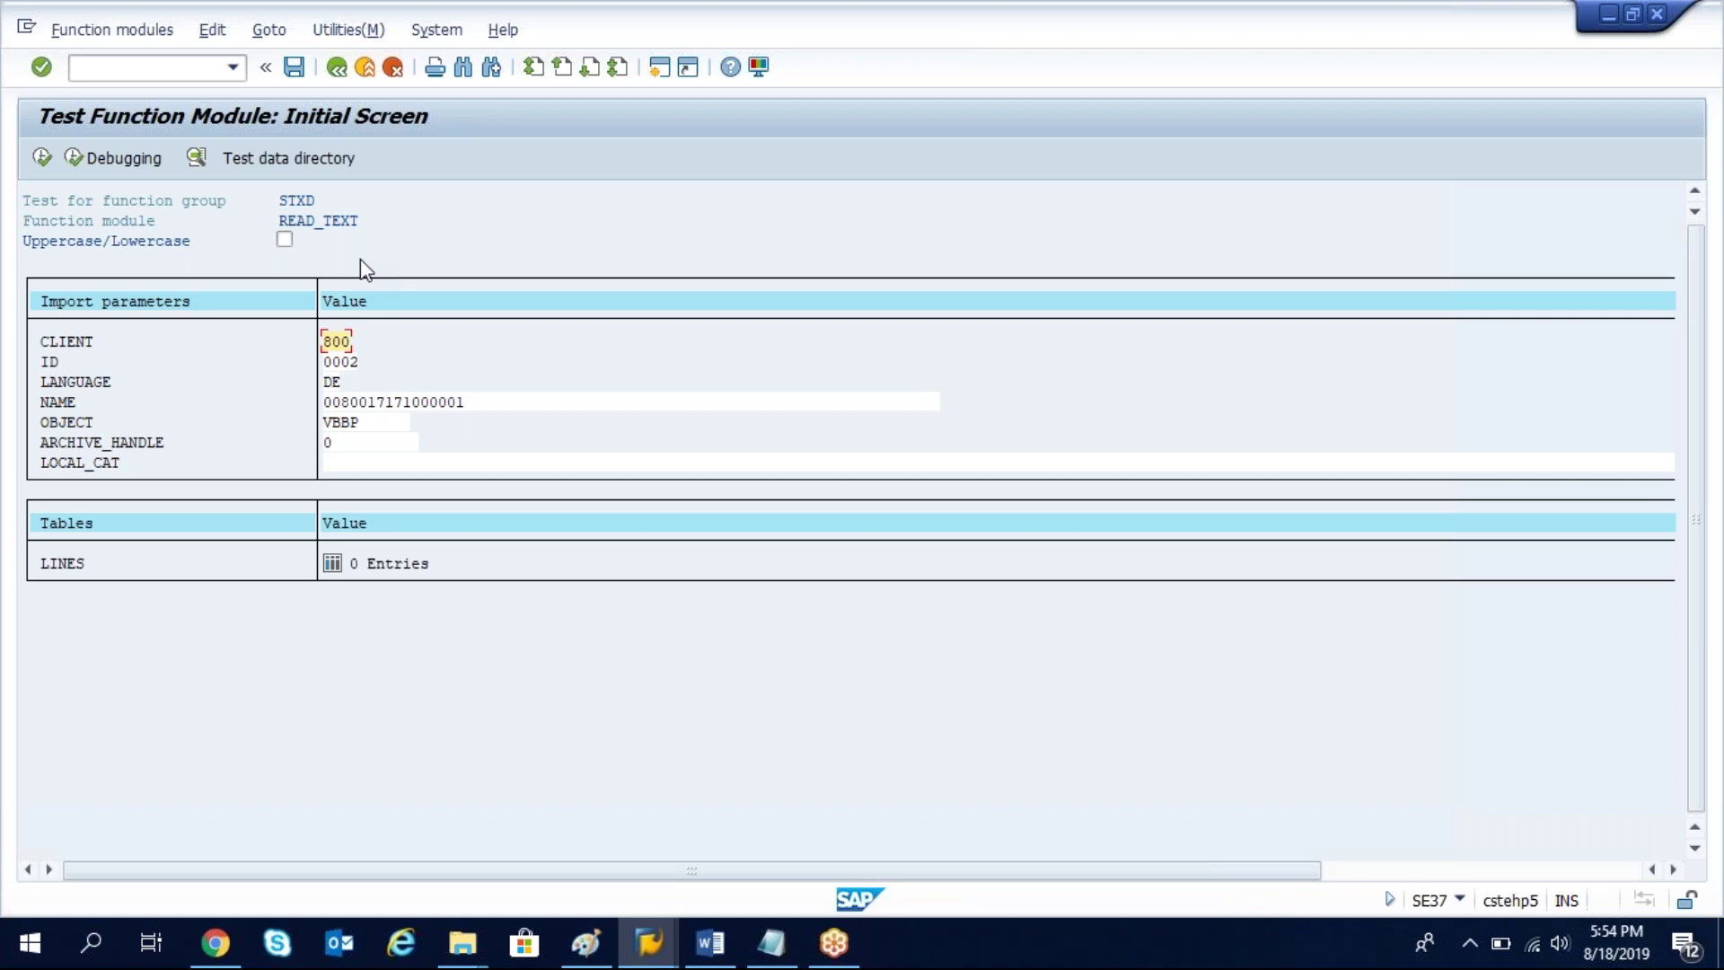
{"action": "left_click", "coordinate": [710, 943]}
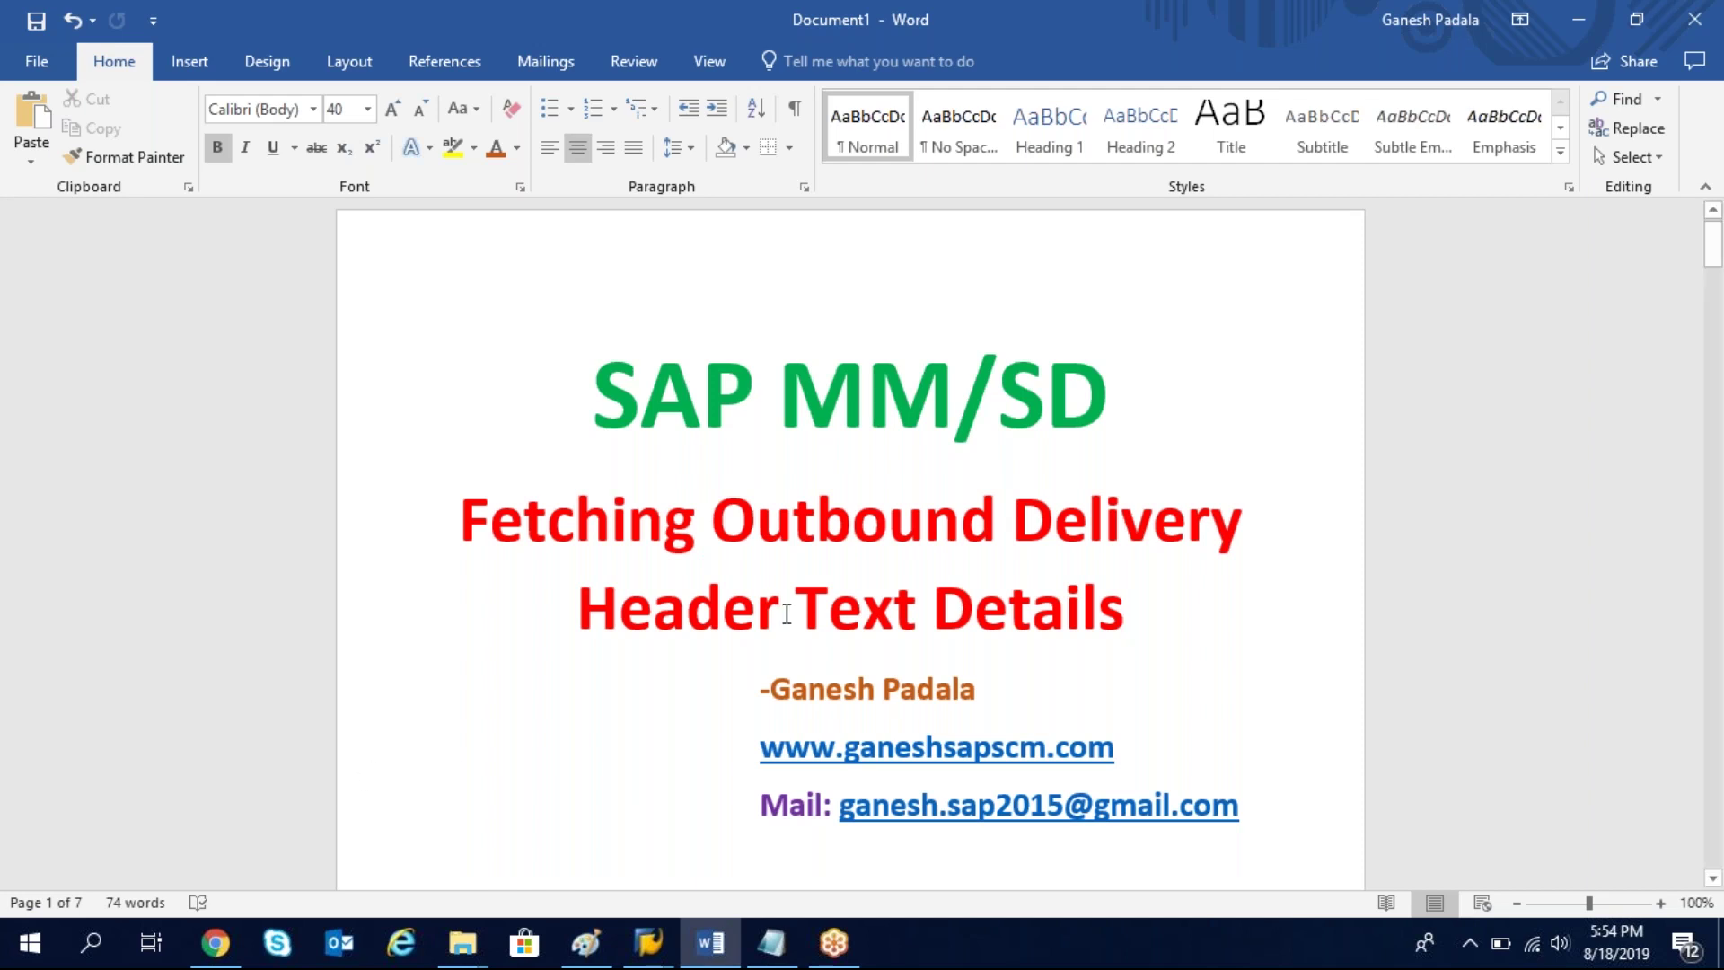
Step: Delete 'Header' from the red title so it reads 'Fetching Outbound Delivery Text Details'
{"action": "left_click_drag", "start_coordinate": [787, 615], "coordinate": [576, 618]}
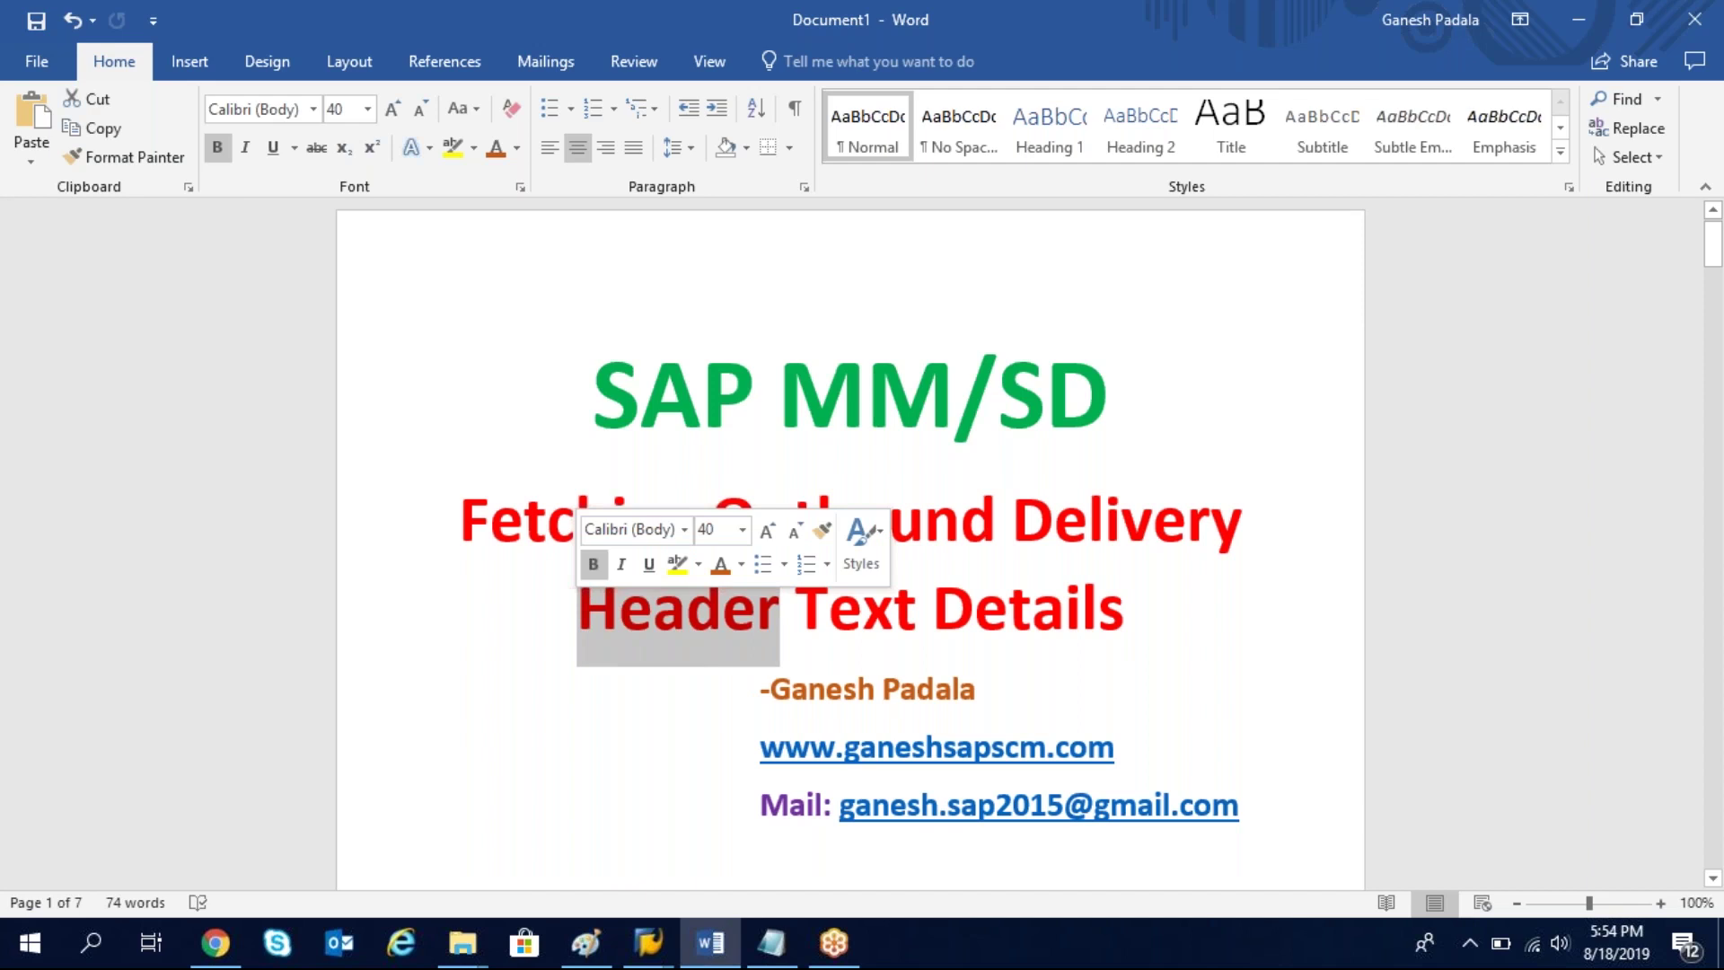
{"action": "key", "text": "Delete"}
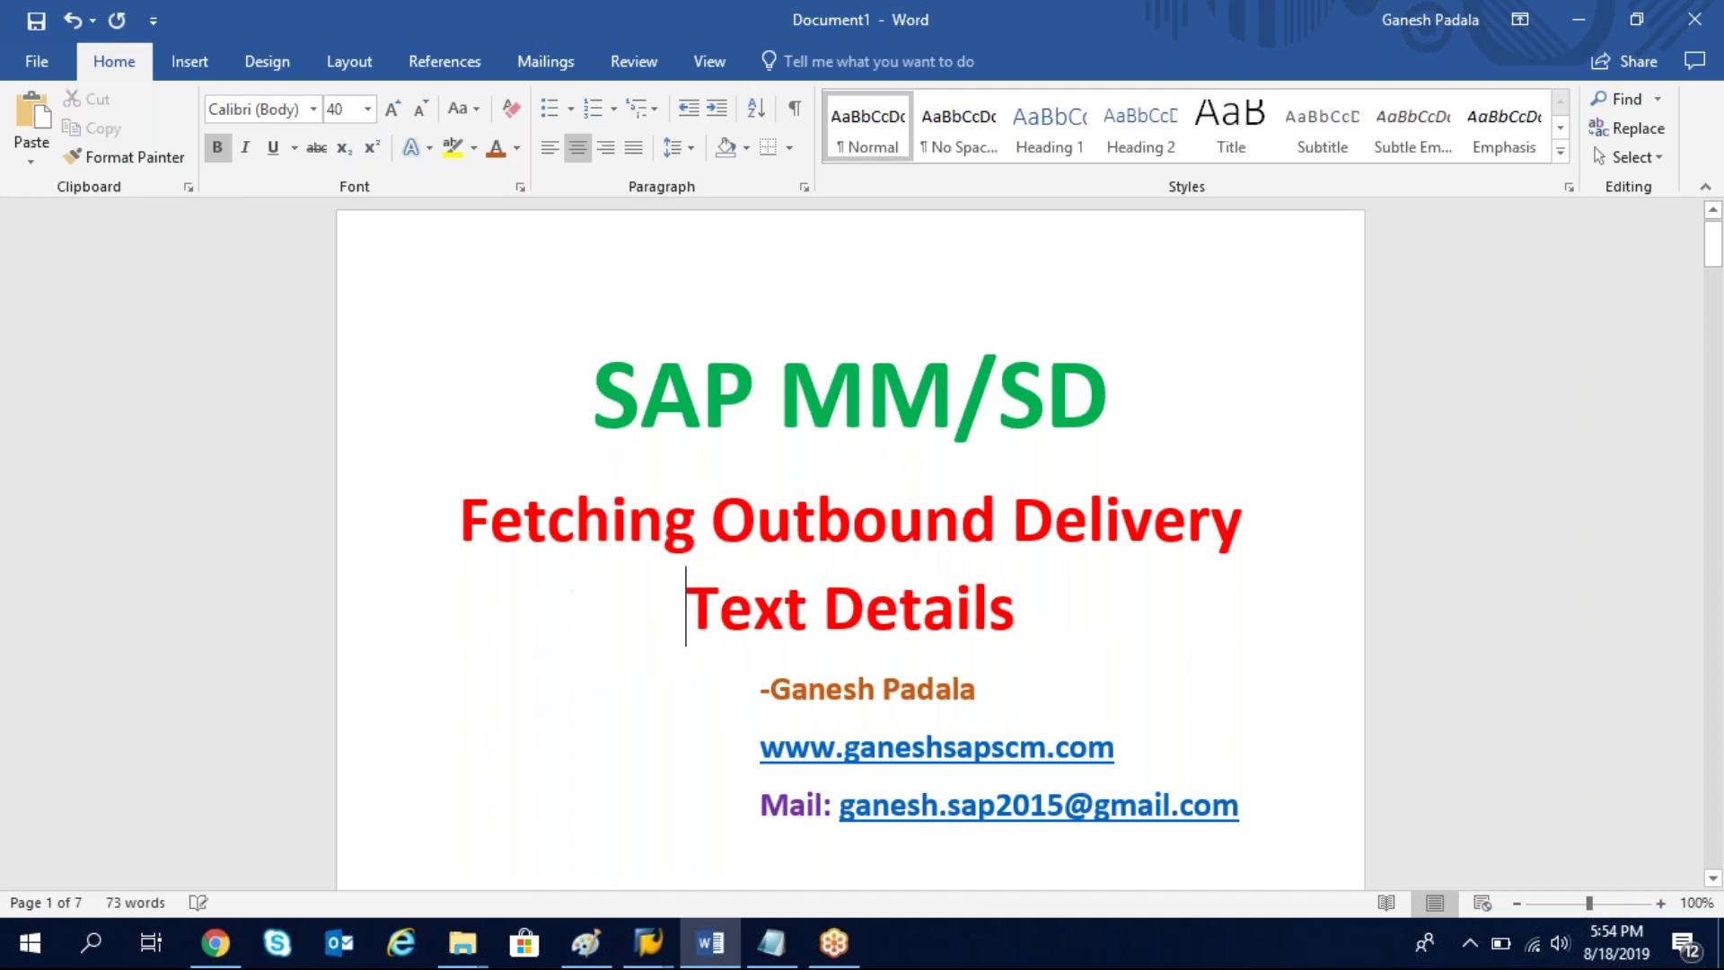